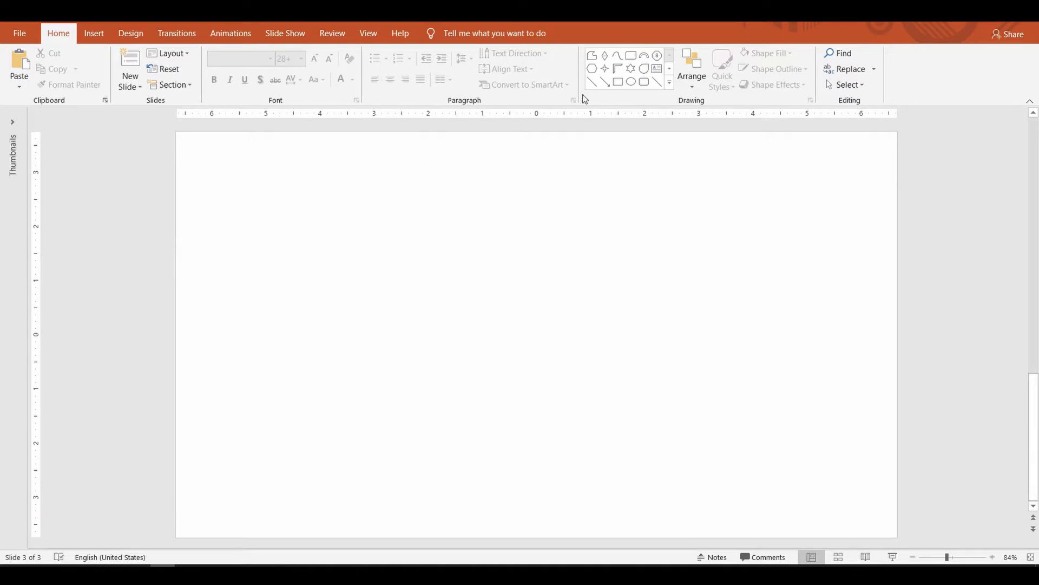
- Draw an isosceles triangle about 0.76" high and 0.73" wide on the blank slide
{"action": "left_click", "coordinate": [670, 83]}
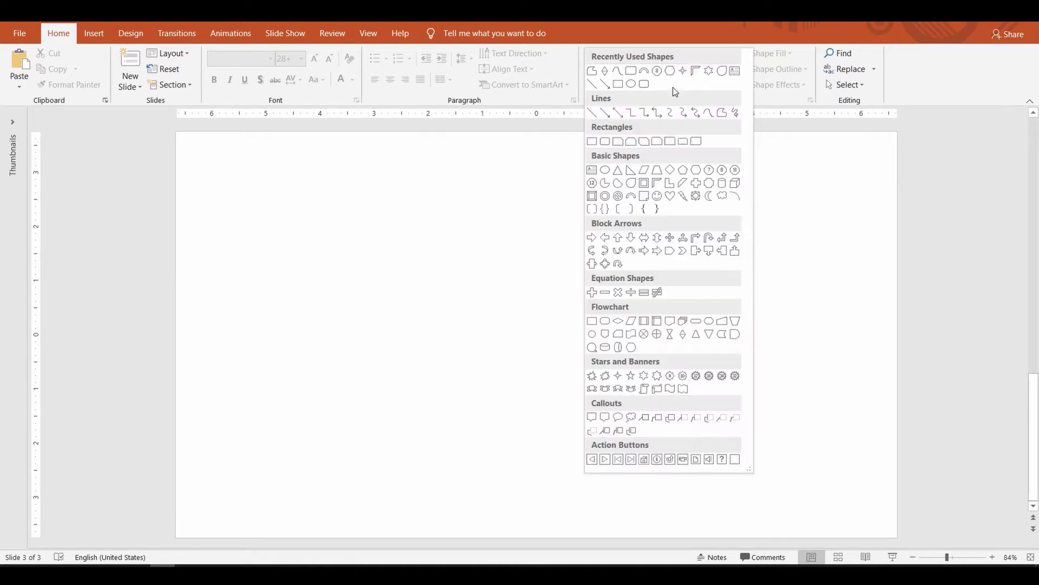
{"action": "left_click", "coordinate": [618, 171]}
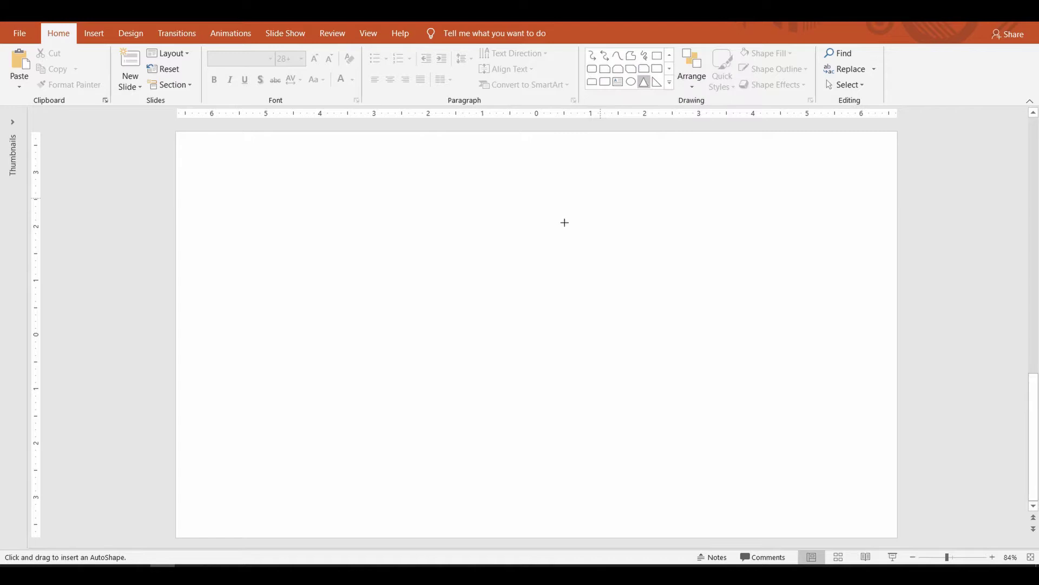
{"action": "left_click_drag", "start_coordinate": [457, 233], "coordinate": [498, 276]}
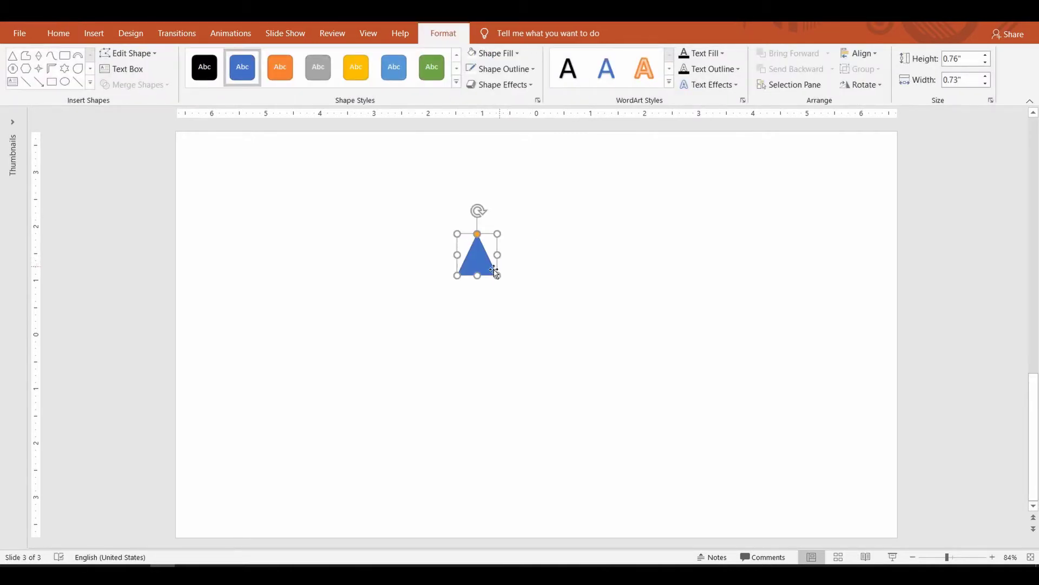
- Edit the triangle's points so its two sides curve inward and its base bows slightly downward
{"action": "left_click", "coordinate": [151, 55]}
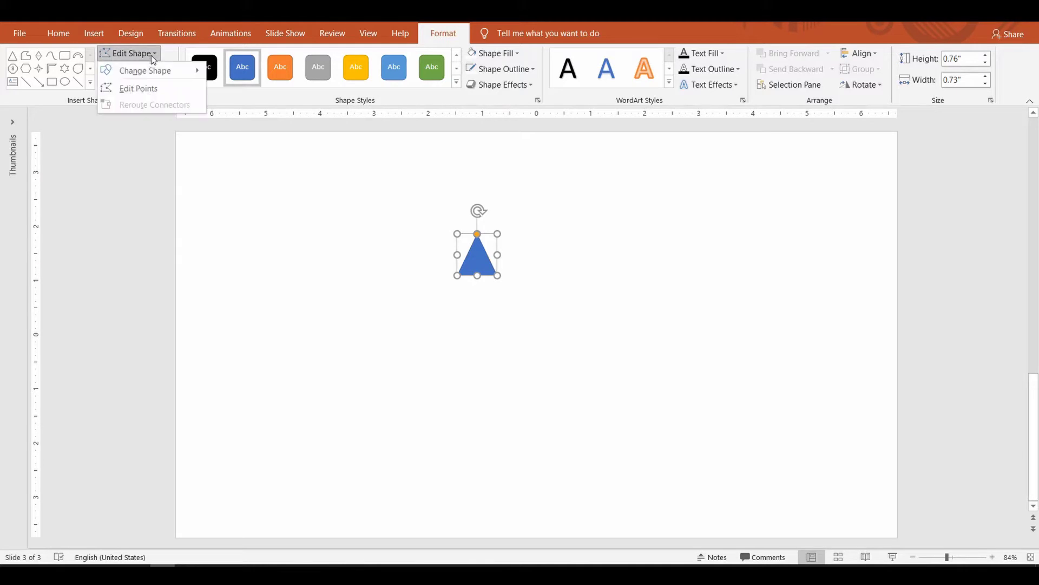
{"action": "left_click", "coordinate": [139, 87]}
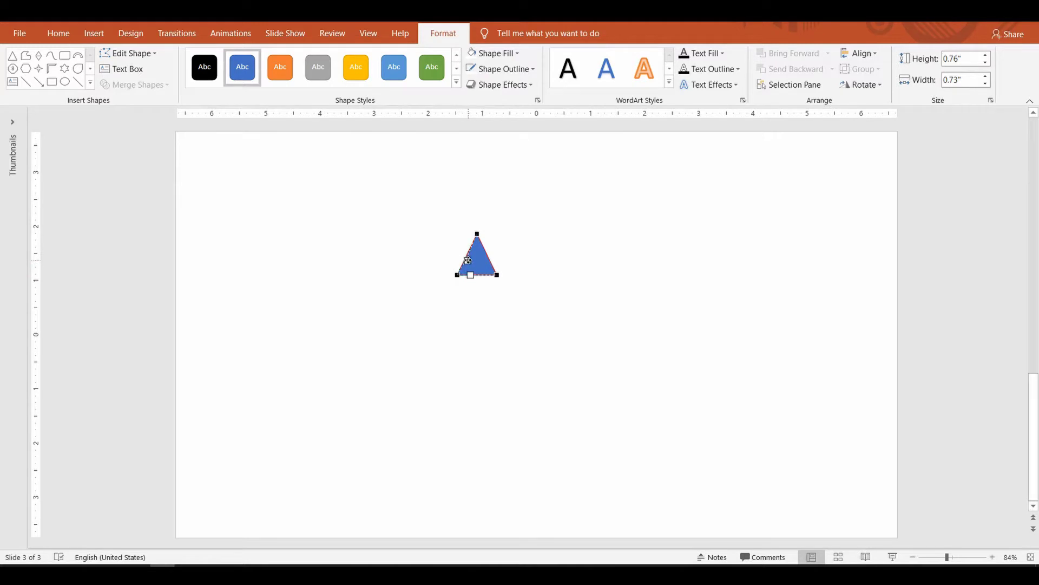
{"action": "left_click_drag", "start_coordinate": [473, 255], "coordinate": [484, 276]}
{"action": "left_click", "coordinate": [555, 261]}
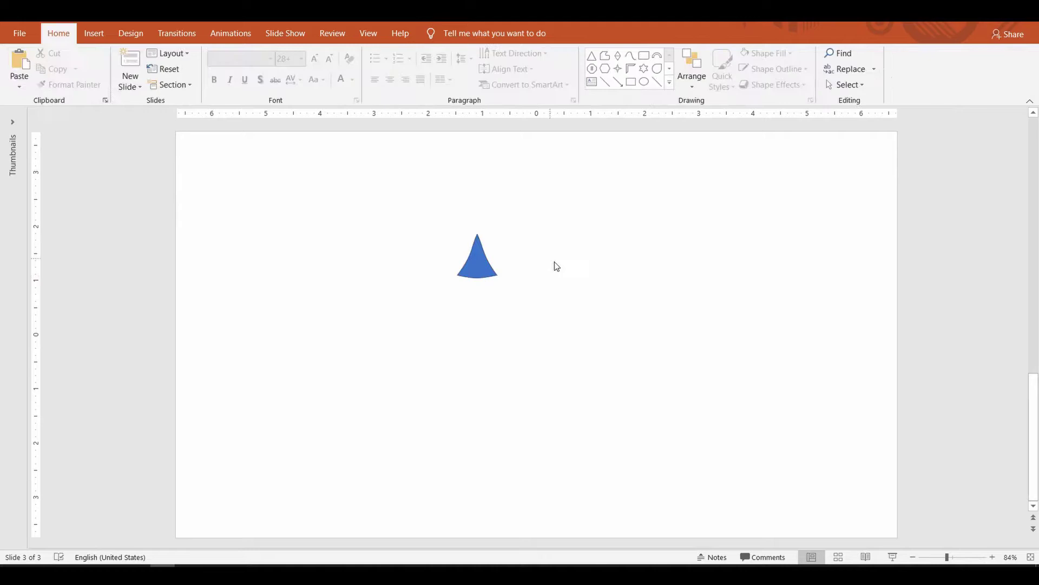
- Fill the curved triangle white and give it an outer shadow offset below the shape
{"action": "left_click", "coordinate": [476, 265]}
{"action": "left_click", "coordinate": [499, 54]}
{"action": "left_click", "coordinate": [471, 82]}
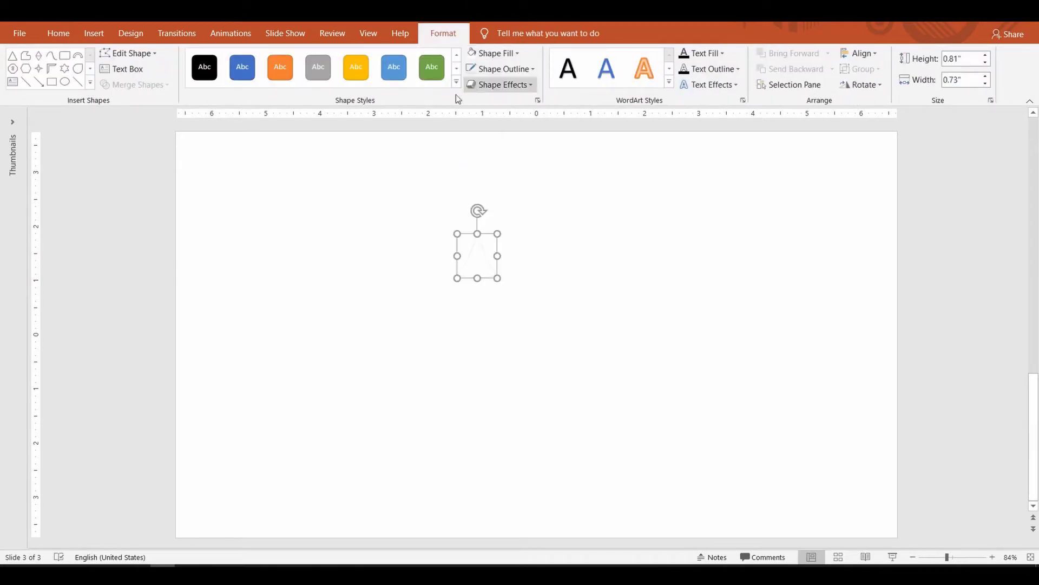
{"action": "left_click", "coordinate": [513, 85]}
{"action": "mouse_move", "coordinate": [510, 141]}
{"action": "left_click", "coordinate": [617, 212]}
{"action": "left_click", "coordinate": [563, 254]}
{"action": "left_click", "coordinate": [482, 263]}
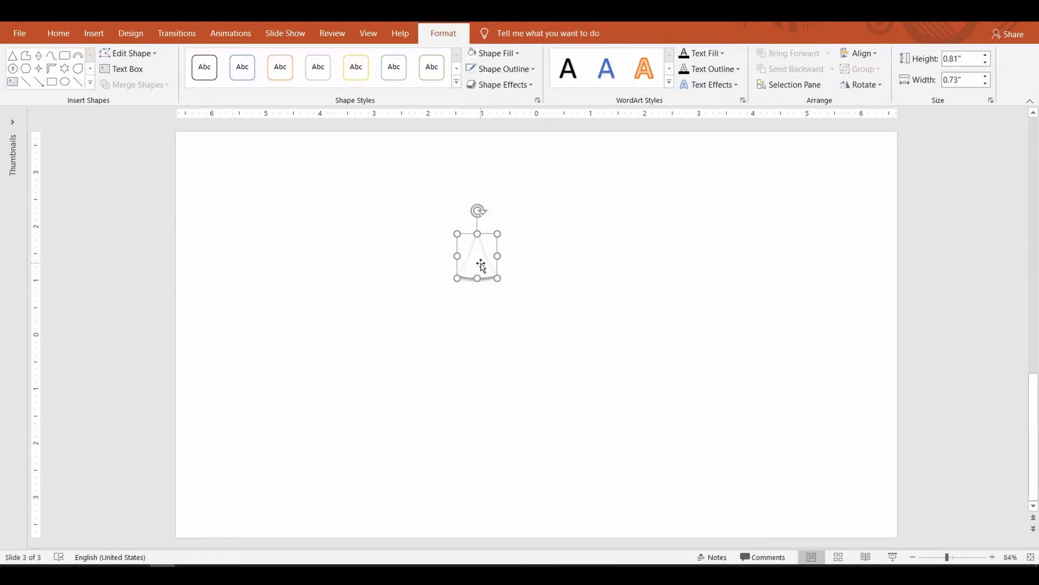
- Add two copies of the triangle below the first and widen them to 0.88" and 1.07" as lower tree tiers
{"action": "key", "text": "ctrl+c"}
{"action": "key", "text": "ctrl+v"}
{"action": "mouse_move", "coordinate": [489, 281]}
{"action": "left_mouse_down"}
{"action": "mouse_move", "coordinate": [480, 290]}
{"action": "mouse_move", "coordinate": [480, 282]}
{"action": "mouse_move", "coordinate": [507, 281]}
{"action": "left_mouse_up"}
{"action": "key", "text": "shift+Right"}
{"action": "key", "text": "shift+Right"}
{"action": "key", "text": "ctrl+c"}
{"action": "key", "text": "ctrl+v"}
- Send the middle and lowest tree tiers to the back so each upper tier overlaps the one below
{"action": "right_click", "coordinate": [482, 298]}
{"action": "key", "text": "Escape"}
{"action": "left_click", "coordinate": [505, 316]}
{"action": "right_click", "coordinate": [476, 281]}
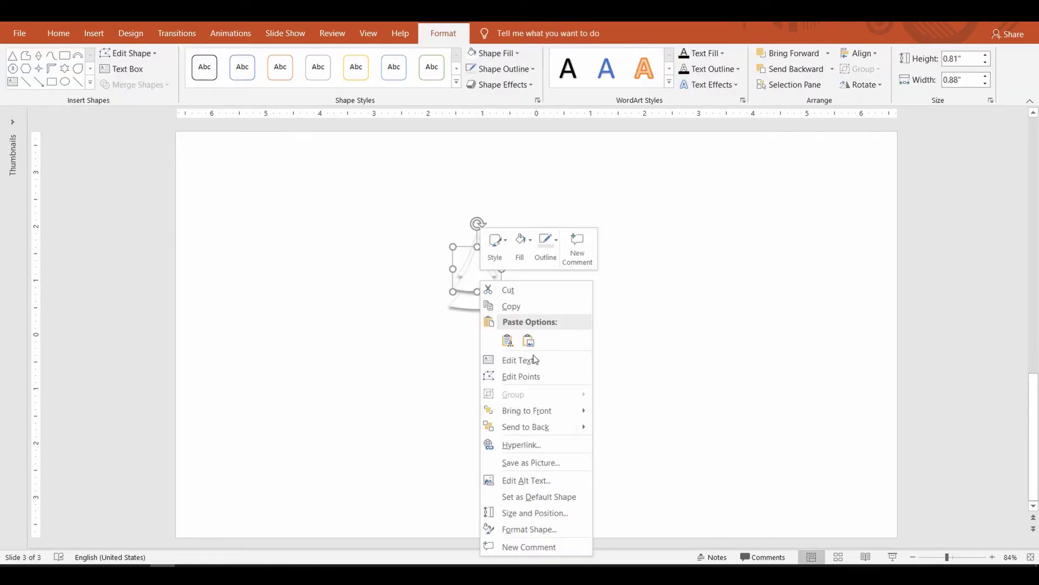
{"action": "left_click", "coordinate": [530, 427]}
{"action": "left_click", "coordinate": [493, 335]}
{"action": "right_click", "coordinate": [476, 302]}
{"action": "left_click", "coordinate": [526, 169]}
{"action": "left_click", "coordinate": [610, 298]}
{"action": "left_click", "coordinate": [481, 307]}
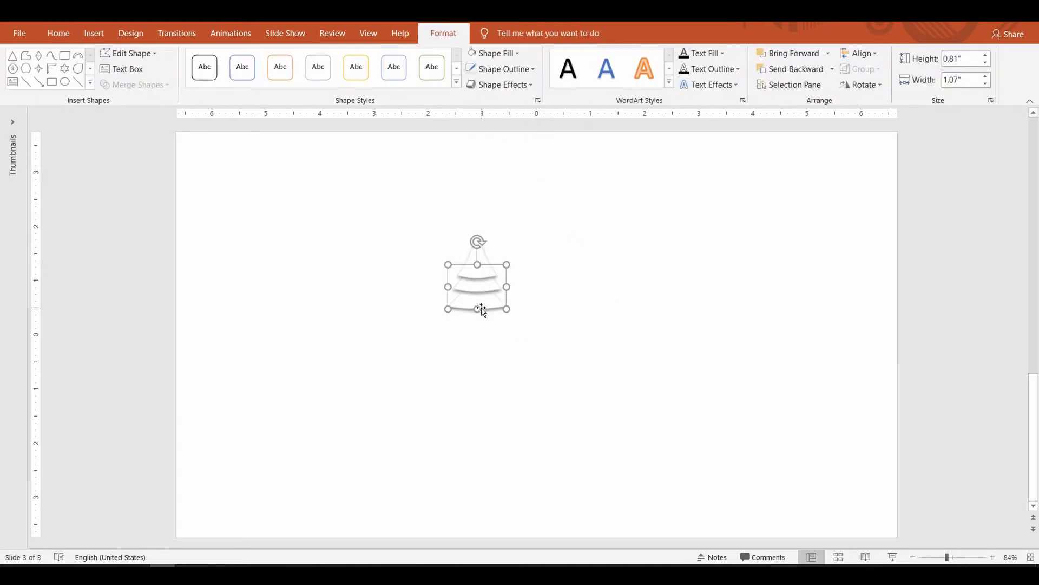
{"action": "key", "text": "Escape"}
- Draw a rounded rectangle trunk 0.17" high under the lowest tier and narrow it to 0.23"
{"action": "left_click", "coordinate": [669, 82]}
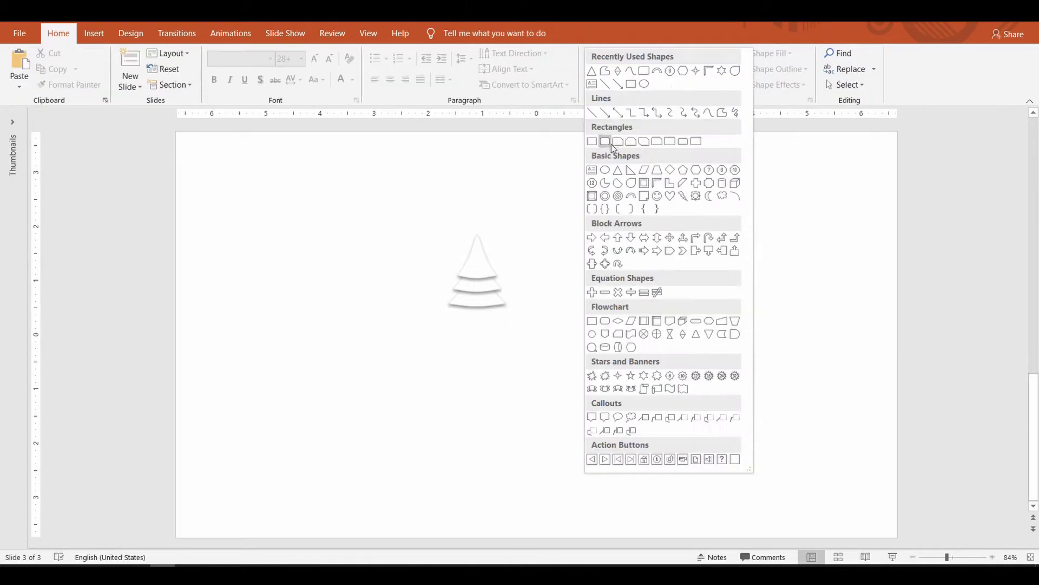
{"action": "left_click", "coordinate": [609, 144]}
{"action": "left_click_drag", "start_coordinate": [466, 306], "coordinate": [491, 315]}
{"action": "key", "text": "shift+Left"}
{"action": "key", "text": "shift+Left"}
{"action": "key", "text": "shift+Left"}
{"action": "key", "text": "shift+Left"}
{"action": "key", "text": "shift+Left"}
{"action": "key", "text": "shift+Left"}
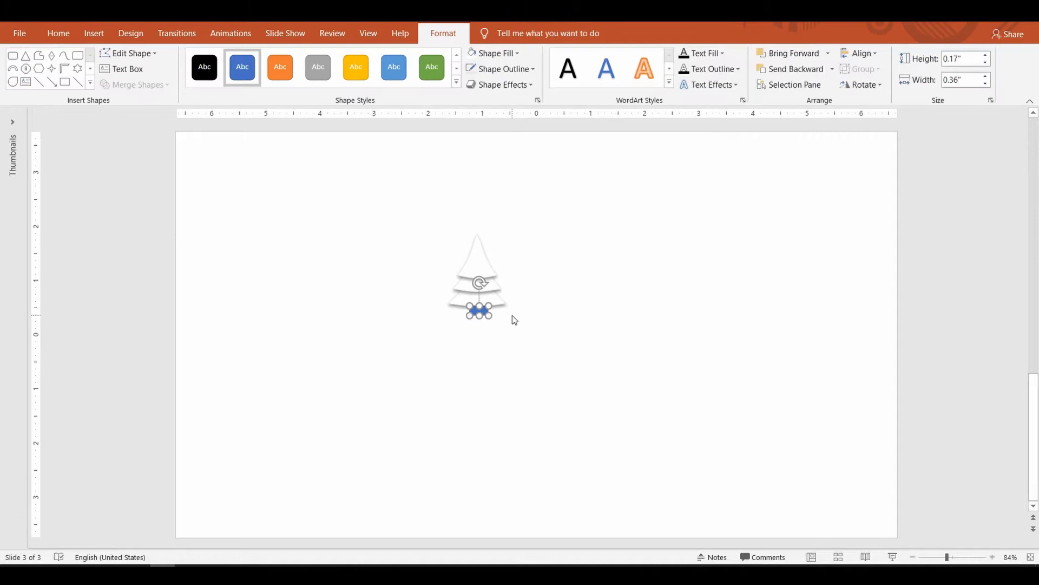
- Give the trunk a dark green fill and outline and send it behind the tree tiers
{"action": "left_click", "coordinate": [504, 54]}
{"action": "left_click", "coordinate": [566, 129]}
{"action": "left_click", "coordinate": [509, 72]}
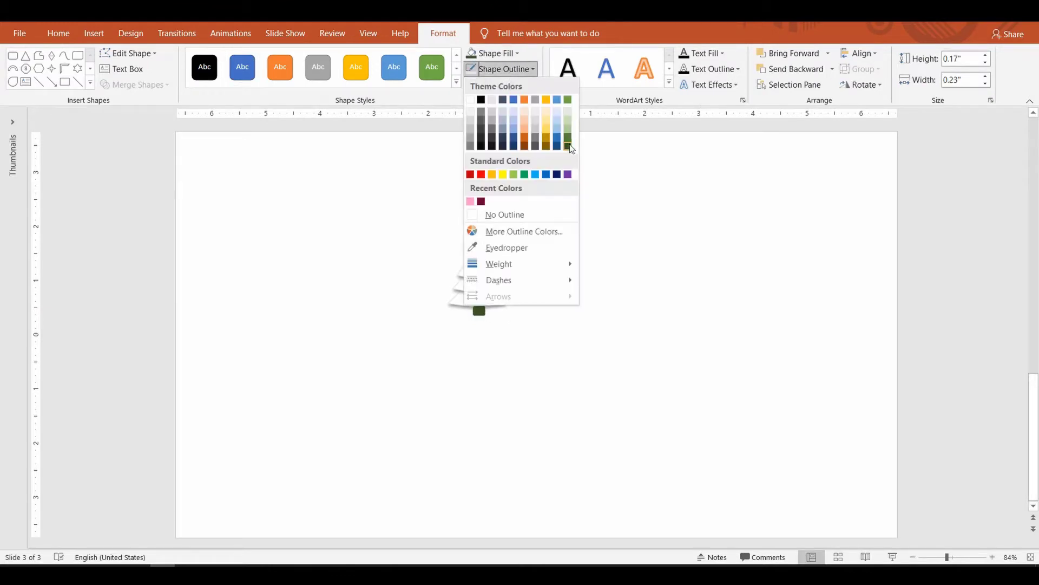
{"action": "left_click", "coordinate": [567, 144]}
{"action": "right_click", "coordinate": [480, 310]}
{"action": "left_click", "coordinate": [518, 163]}
- Group all the tree parts and place the tree in the slide's lower-left area
{"action": "key", "text": "ctrl+a"}
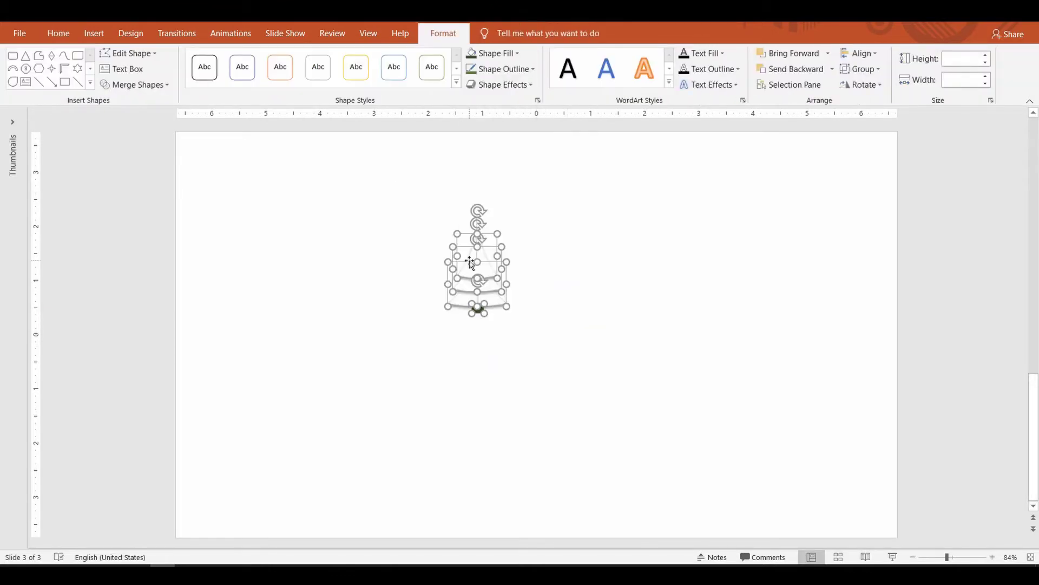
{"action": "right_click", "coordinate": [485, 261]}
{"action": "mouse_move", "coordinate": [577, 345]}
{"action": "left_click", "coordinate": [623, 342]}
{"action": "left_click_drag", "start_coordinate": [484, 292], "coordinate": [348, 246]}
{"action": "left_click", "coordinate": [347, 428]}
- Duplicate the tree near the slide's middle and ungroup the copy
{"action": "left_click", "coordinate": [293, 449]}
{"action": "key", "text": "ctrl+v"}
{"action": "right_click", "coordinate": [485, 286]}
{"action": "mouse_move", "coordinate": [510, 364]}
{"action": "left_click", "coordinate": [623, 399]}
- Remove the shadows from the copy's three tiers and merge them into one shape with Union
{"action": "left_click", "coordinate": [522, 86]}
{"action": "mouse_move", "coordinate": [533, 141]}
{"action": "left_click", "coordinate": [580, 160]}
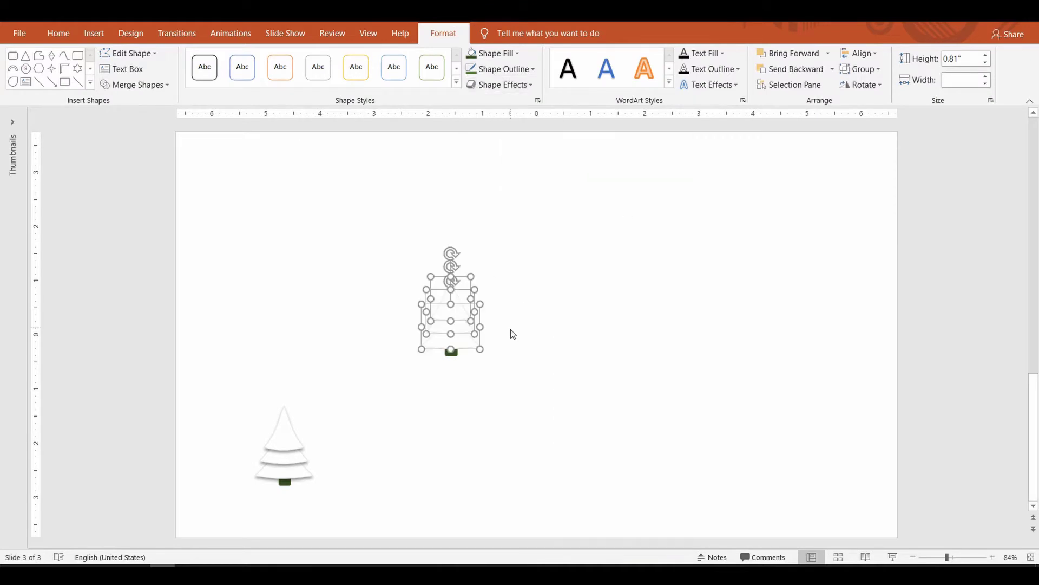
{"action": "left_click", "coordinate": [136, 85]}
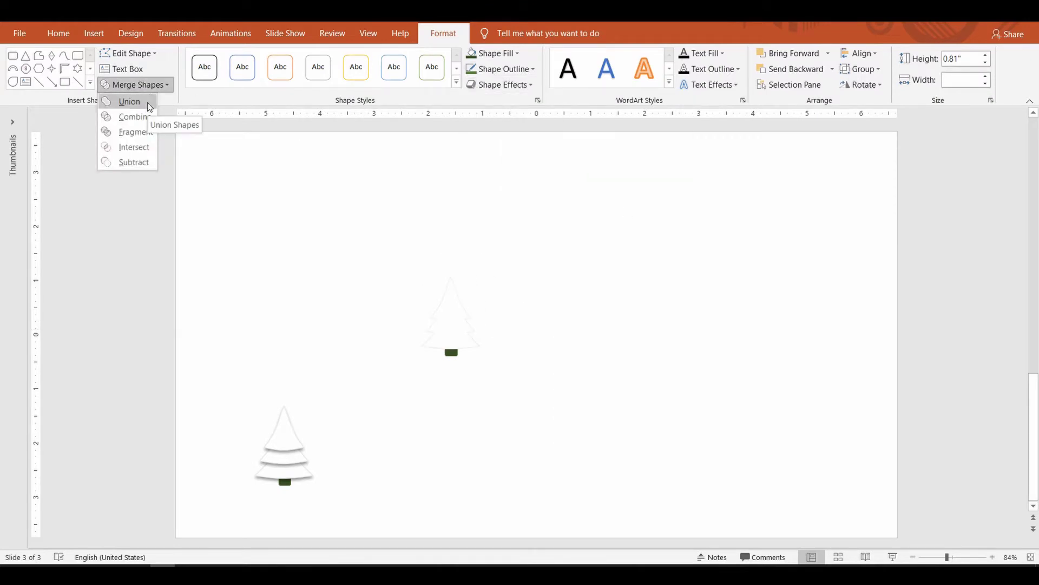
{"action": "left_click", "coordinate": [147, 102]}
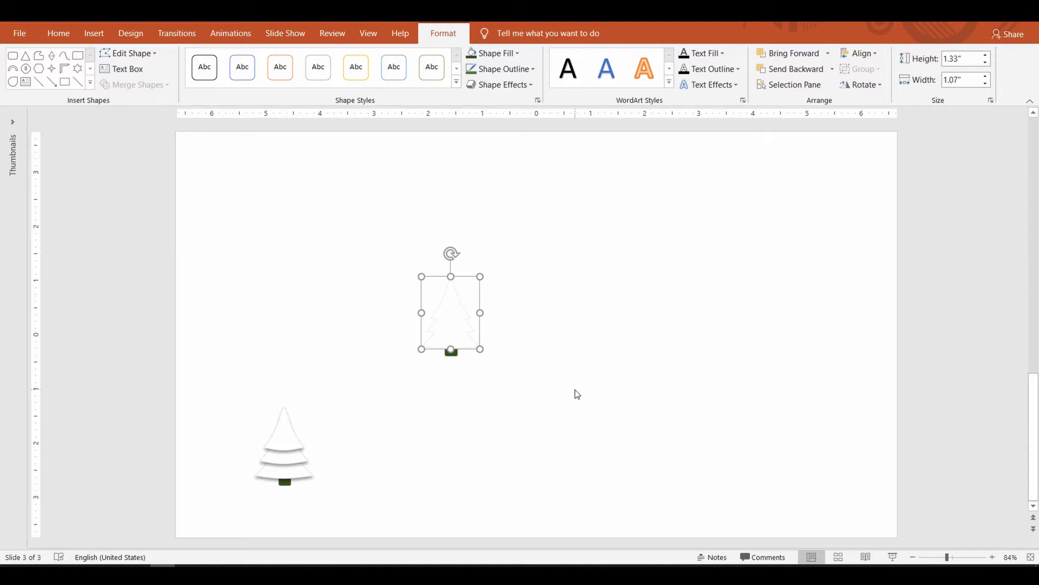
- Apply a centered outer shadow to the merged tree shape
{"action": "left_click", "coordinate": [499, 84]}
{"action": "mouse_move", "coordinate": [506, 139]}
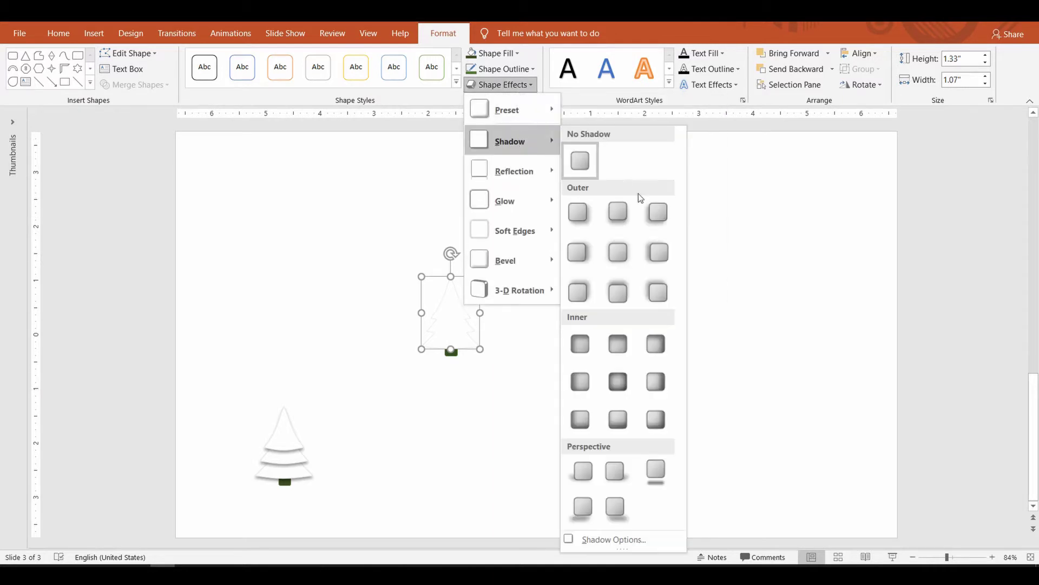
{"action": "left_click", "coordinate": [623, 254]}
{"action": "left_click", "coordinate": [559, 415]}
- Group the merged tree shape with its trunk and place it just right of the layered tree
{"action": "left_click_drag", "start_coordinate": [544, 419], "coordinate": [363, 214]}
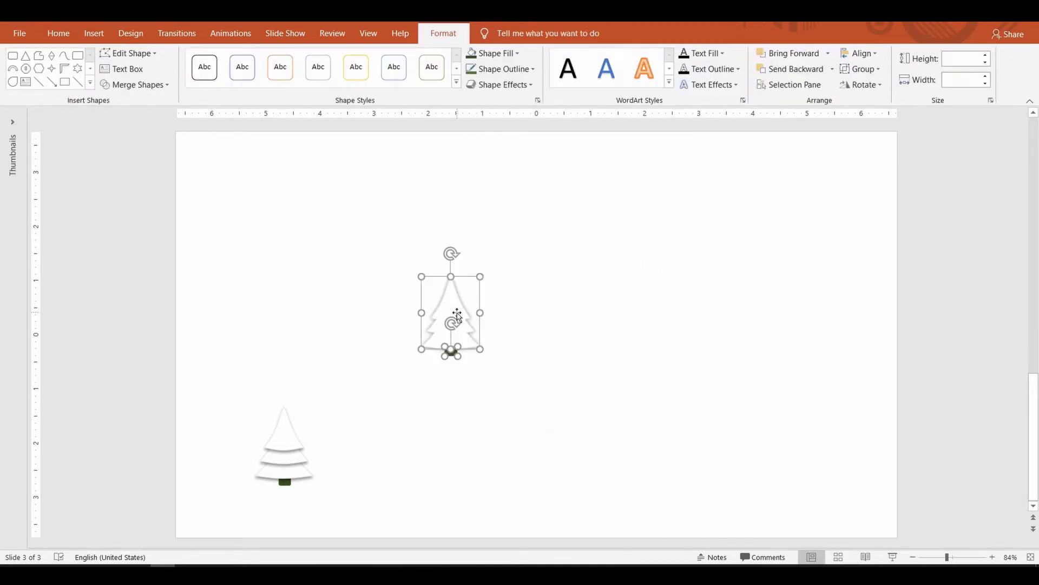
{"action": "right_click", "coordinate": [458, 315]}
{"action": "left_click", "coordinate": [582, 393]}
{"action": "left_click_drag", "start_coordinate": [483, 336], "coordinate": [393, 463]}
{"action": "left_click", "coordinate": [421, 390]}
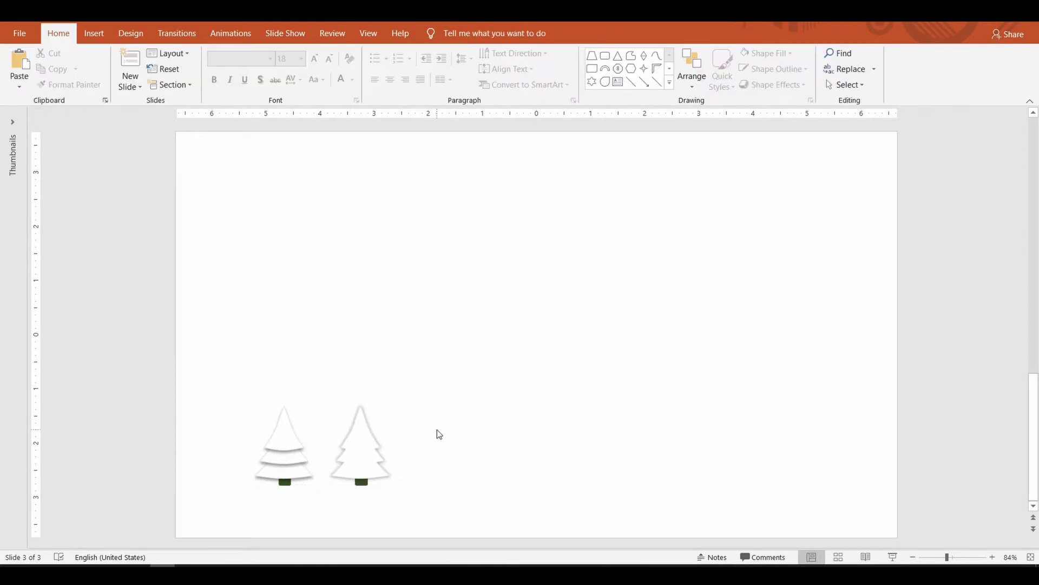
- Duplicate the merged tree, enlarge the copy and place it in the slide's lower-right corner
{"action": "left_click", "coordinate": [279, 472]}
{"action": "left_click", "coordinate": [365, 452]}
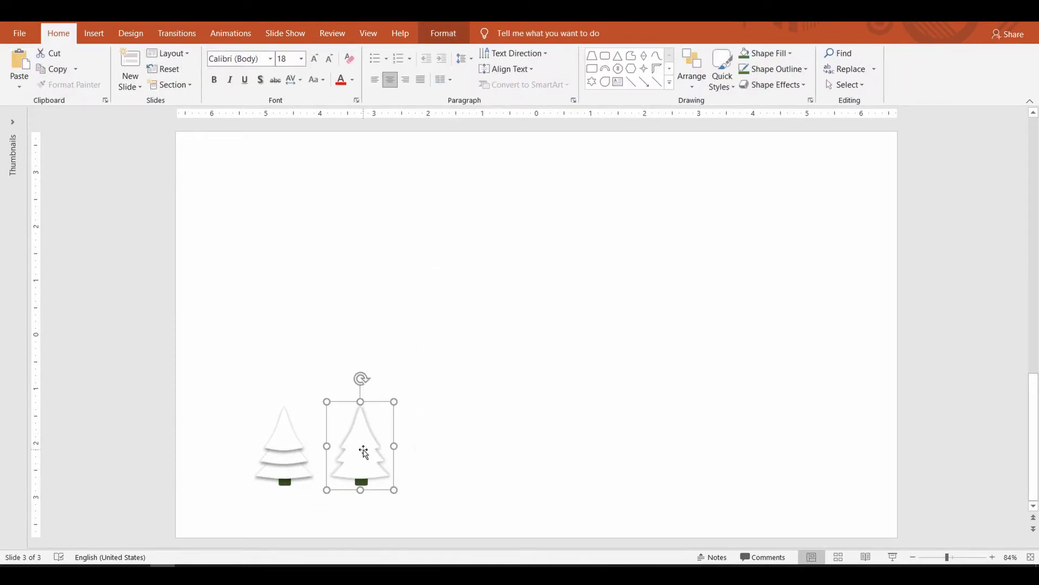
{"action": "right_click", "coordinate": [364, 452]}
{"action": "right_click", "coordinate": [489, 324]}
{"action": "left_click", "coordinate": [541, 353]}
{"action": "left_click_drag", "start_coordinate": [541, 353], "coordinate": [810, 460]}
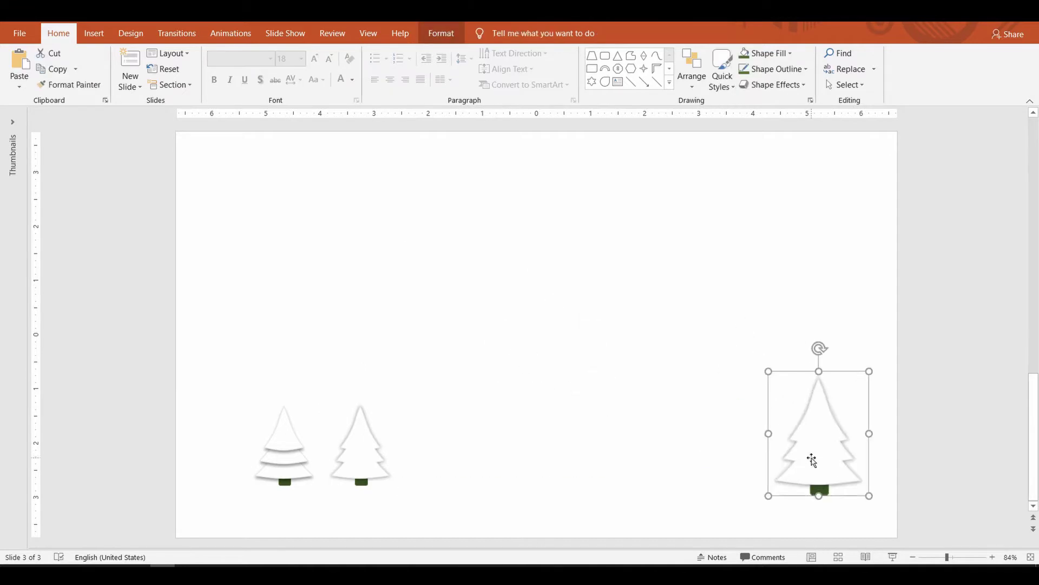
- Add a second enlarged merged tree slightly up and left of the lower-right one and send it to the back
{"action": "left_click", "coordinate": [359, 458]}
{"action": "right_click", "coordinate": [521, 245]}
{"action": "left_click", "coordinate": [589, 273]}
{"action": "left_click_drag", "start_coordinate": [550, 354], "coordinate": [768, 460]}
{"action": "left_click_drag", "start_coordinate": [787, 481], "coordinate": [805, 501]}
{"action": "left_click_drag", "start_coordinate": [747, 459], "coordinate": [774, 422]}
{"action": "right_click", "coordinate": [761, 442]}
{"action": "left_click", "coordinate": [800, 328]}
{"action": "left_click", "coordinate": [504, 442]}
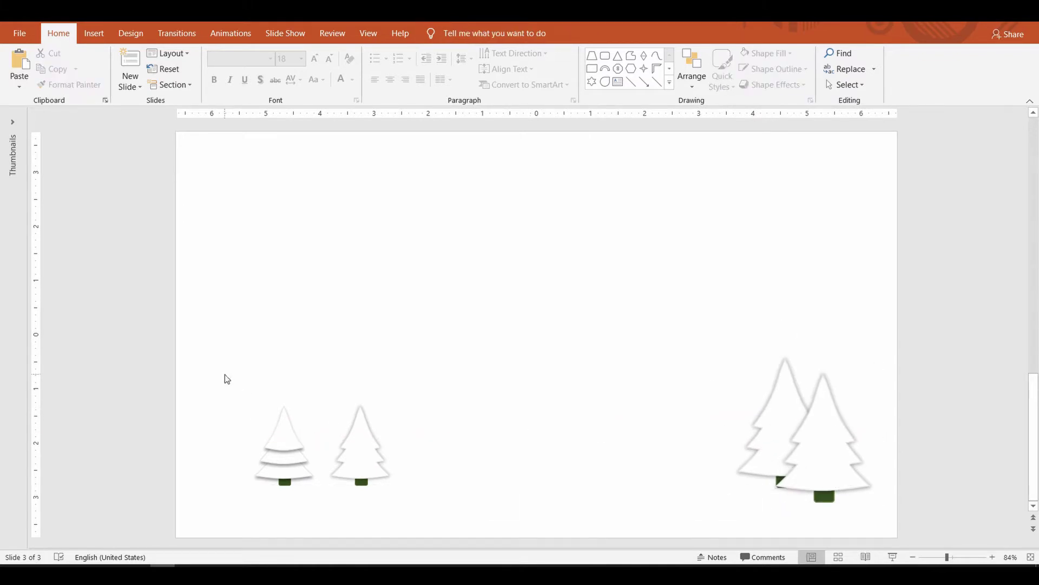
- Duplicate the layered tree and place the copy overlapping the original's lower left
{"action": "left_click", "coordinate": [289, 442]}
{"action": "key", "text": "ctrl+c"}
{"action": "key", "text": "ctrl+v"}
{"action": "left_click_drag", "start_coordinate": [533, 355], "coordinate": [254, 476]}
- Duplicate the small merged tree and place the copy overlapping the original's lower left
{"action": "left_click", "coordinate": [376, 458]}
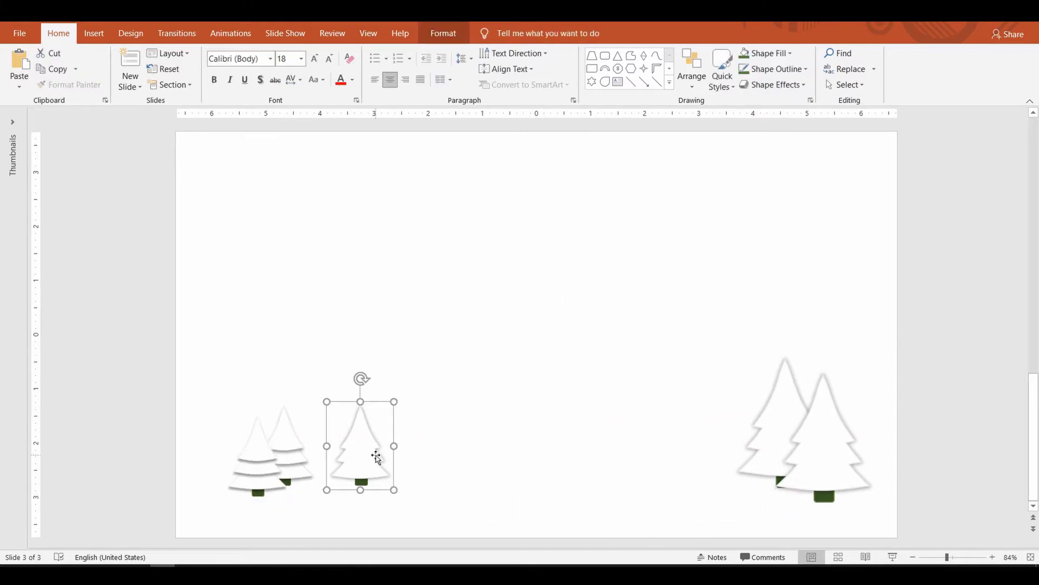
{"action": "key", "text": "ctrl+c"}
{"action": "right_click", "coordinate": [460, 284]}
{"action": "left_click", "coordinate": [505, 317]}
{"action": "left_click_drag", "start_coordinate": [518, 348], "coordinate": [322, 467]}
- Move the four small trees together up and toward the slide's left edge
{"action": "left_click_drag", "start_coordinate": [436, 513], "coordinate": [222, 369]}
{"action": "left_click_drag", "start_coordinate": [348, 470], "coordinate": [320, 410]}
{"action": "left_click", "coordinate": [714, 487]}
- Enlarge the two lower-right trees together and shift them slightly upward
{"action": "left_click_drag", "start_coordinate": [692, 317], "coordinate": [950, 545]}
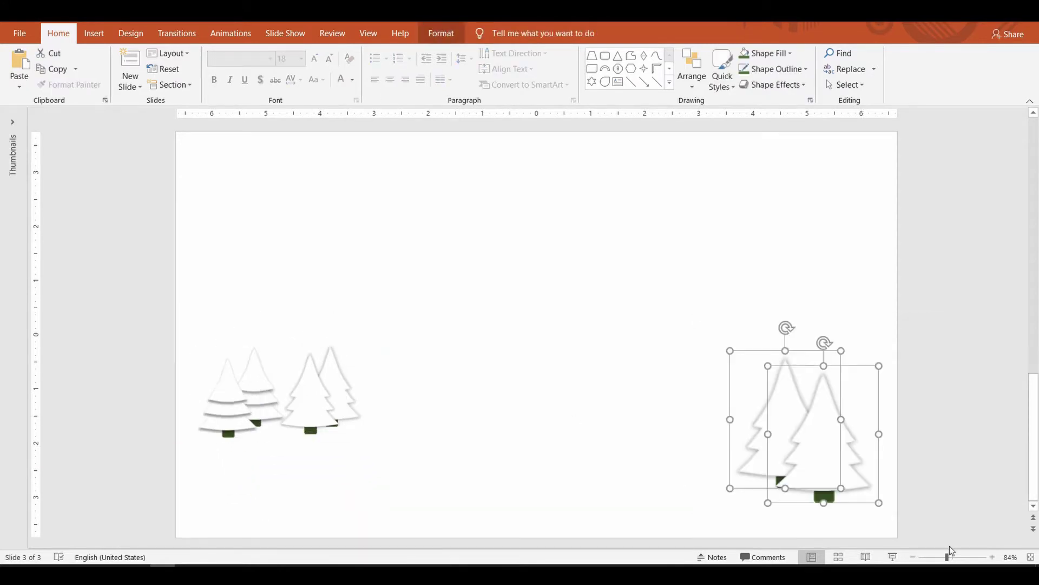
{"action": "left_click_drag", "start_coordinate": [879, 502], "coordinate": [896, 525]}
{"action": "left_click_drag", "start_coordinate": [821, 486], "coordinate": [822, 479]}
{"action": "left_click", "coordinate": [698, 440]}
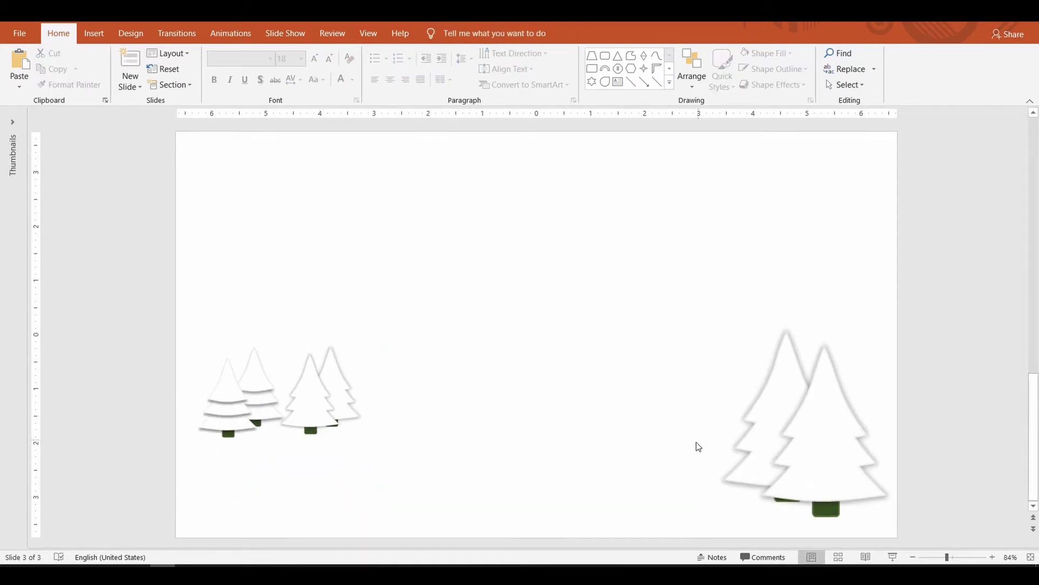
- Draw a closed Curve shape across the slide's lower part as rolling hills, about 3.02" high and 15.67" wide
{"action": "left_click", "coordinate": [661, 60]}
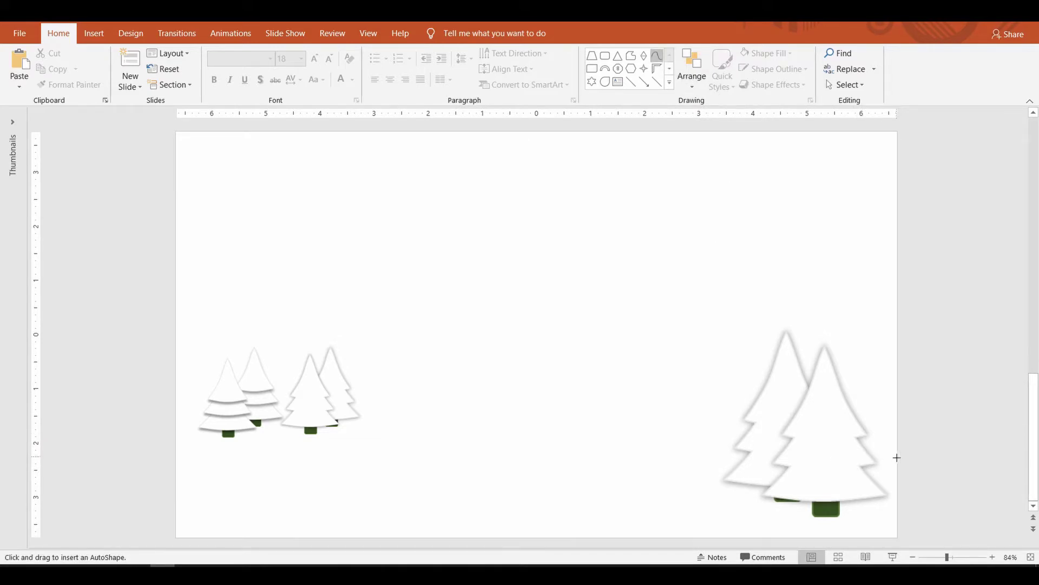
{"action": "left_click", "coordinate": [896, 539]}
{"action": "left_click", "coordinate": [176, 537]}
{"action": "left_click", "coordinate": [176, 415]}
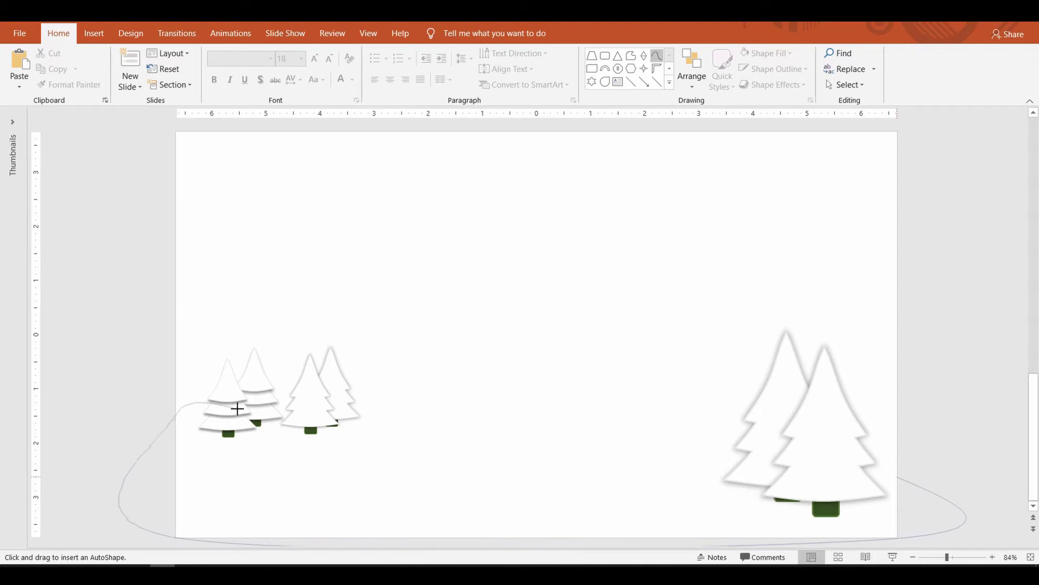
{"action": "left_click", "coordinate": [237, 409]}
{"action": "left_click", "coordinate": [281, 418]}
{"action": "left_click", "coordinate": [341, 420]}
{"action": "left_click", "coordinate": [374, 436]}
{"action": "left_click", "coordinate": [419, 452]}
{"action": "left_click", "coordinate": [457, 439]}
{"action": "left_click", "coordinate": [597, 388]}
{"action": "left_click", "coordinate": [838, 440]}
{"action": "left_click", "coordinate": [901, 477]}
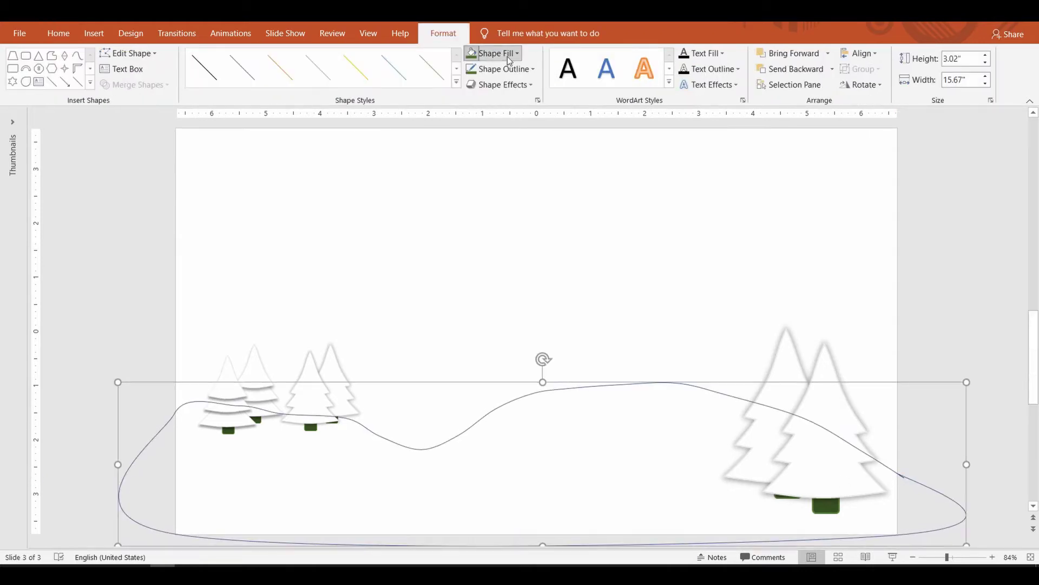
- Give the hill shape a white fill and a centered outer shadow, and send it behind the trees
{"action": "left_click", "coordinate": [501, 84]}
{"action": "mouse_move", "coordinate": [544, 154]}
{"action": "left_click", "coordinate": [619, 252]}
{"action": "right_click", "coordinate": [653, 426]}
{"action": "left_click", "coordinate": [683, 297]}
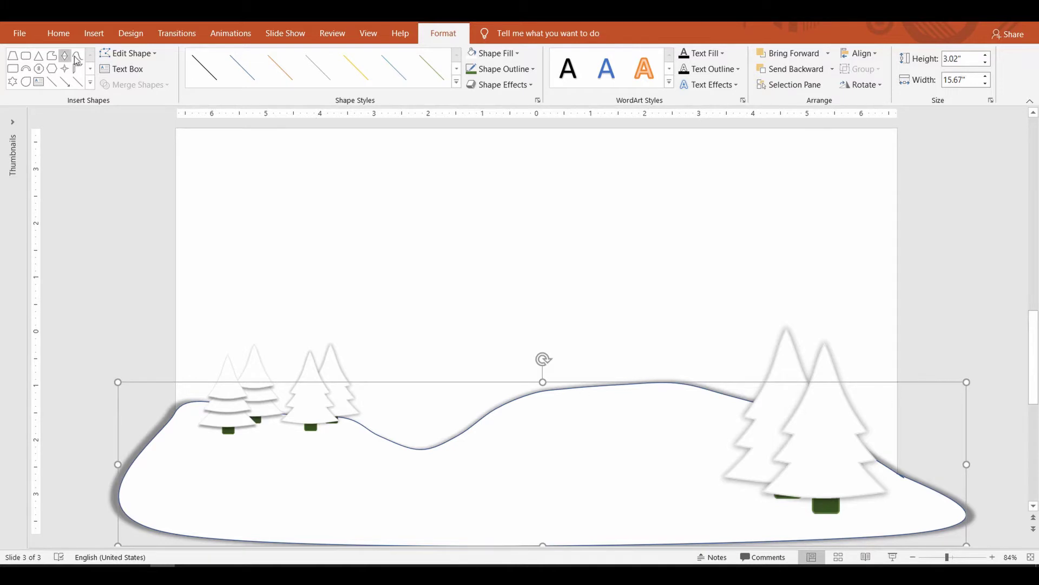
- Edit the hill's points to smooth its central rise and lower the slope toward the large trees
{"action": "left_click", "coordinate": [128, 53]}
{"action": "left_click", "coordinate": [135, 81]}
{"action": "left_click_drag", "start_coordinate": [725, 395], "coordinate": [726, 409]}
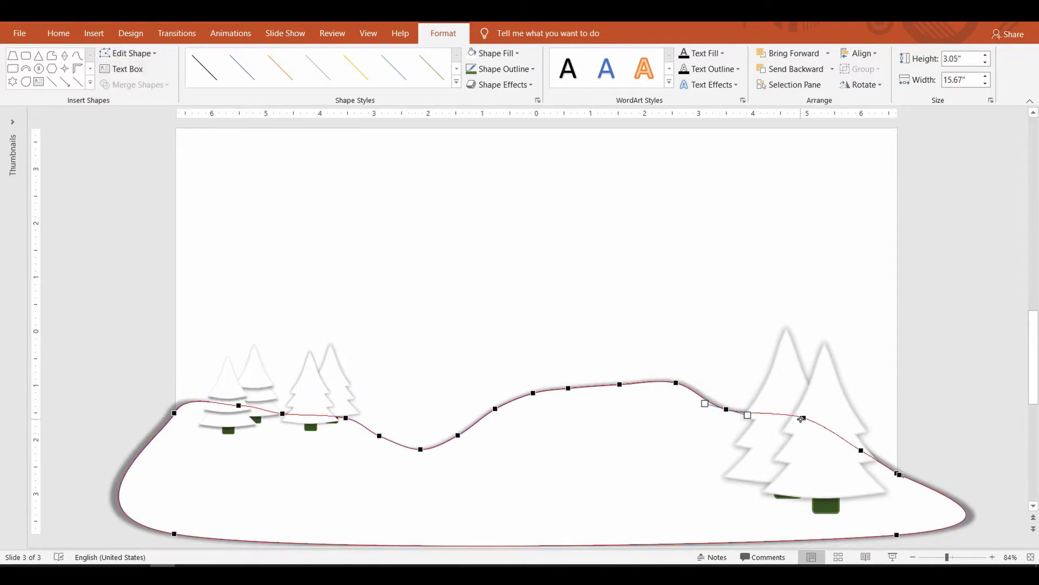
{"action": "left_click_drag", "start_coordinate": [804, 418], "coordinate": [822, 441]}
{"action": "left_click_drag", "start_coordinate": [676, 383], "coordinate": [671, 391]}
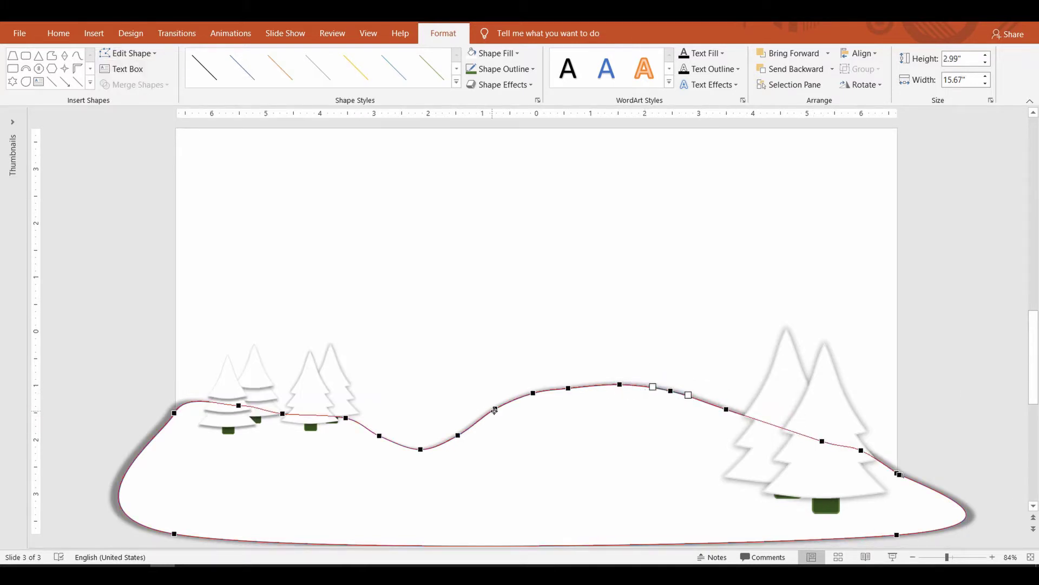
{"action": "left_click_drag", "start_coordinate": [495, 408], "coordinate": [624, 387]}
{"action": "left_click", "coordinate": [703, 389]}
{"action": "left_click", "coordinate": [384, 499]}
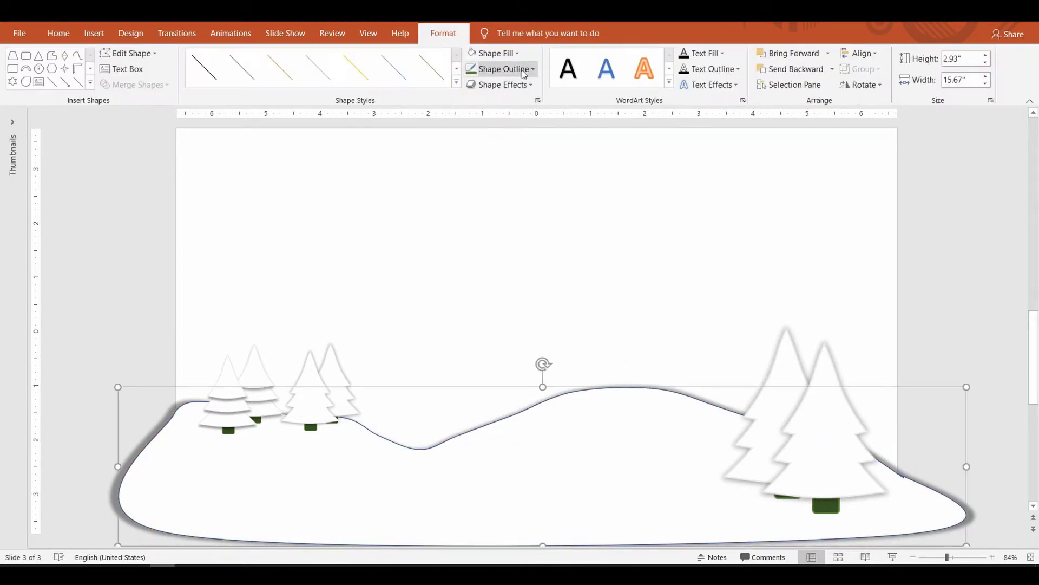
- Remove the outline from the hill shape
{"action": "left_click", "coordinate": [498, 68]}
{"action": "left_click", "coordinate": [490, 214]}
{"action": "left_click", "coordinate": [910, 536]}
- Draw a rectangle over the hill's overhang past the slide's right edge and subtract it from the hill shape
{"action": "scroll", "coordinate": [910, 536], "scroll_direction": "down", "scroll_amount": 2, "text": "ctrl"}
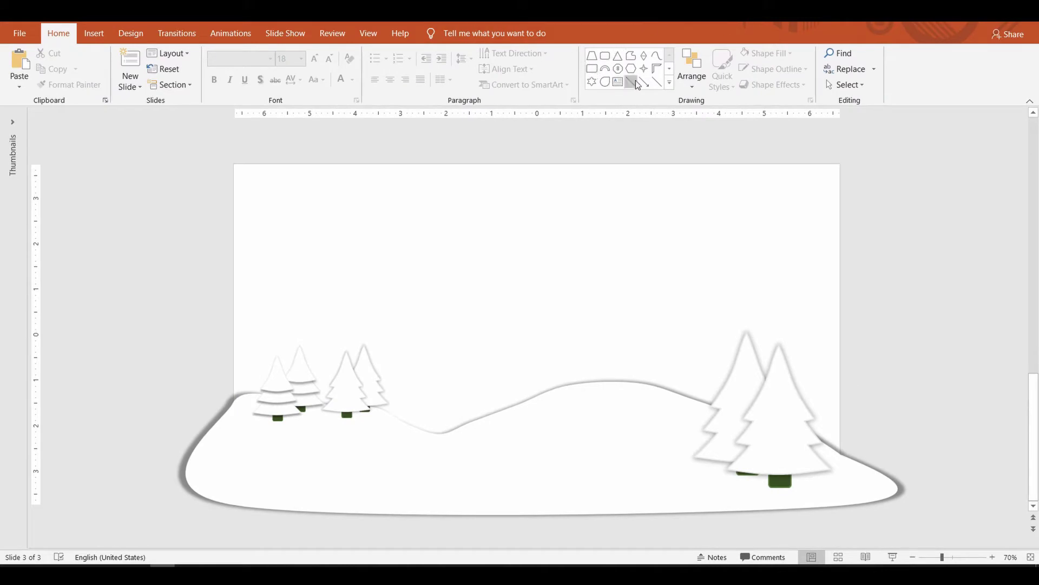
{"action": "left_click", "coordinate": [670, 83]}
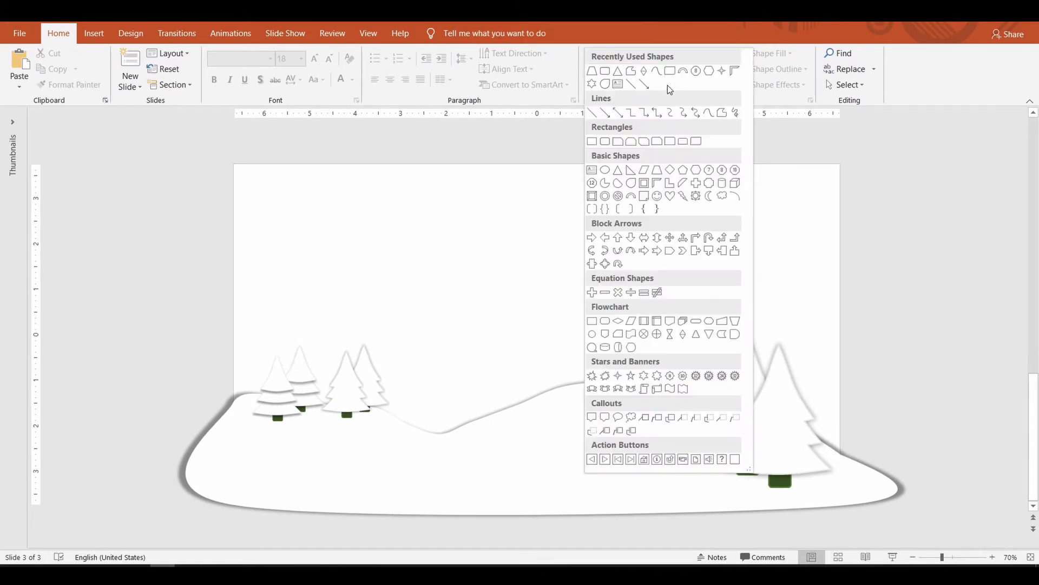
{"action": "left_click", "coordinate": [591, 141]}
{"action": "left_click_drag", "start_coordinate": [929, 435], "coordinate": [840, 535]}
{"action": "left_click", "coordinate": [645, 486]}
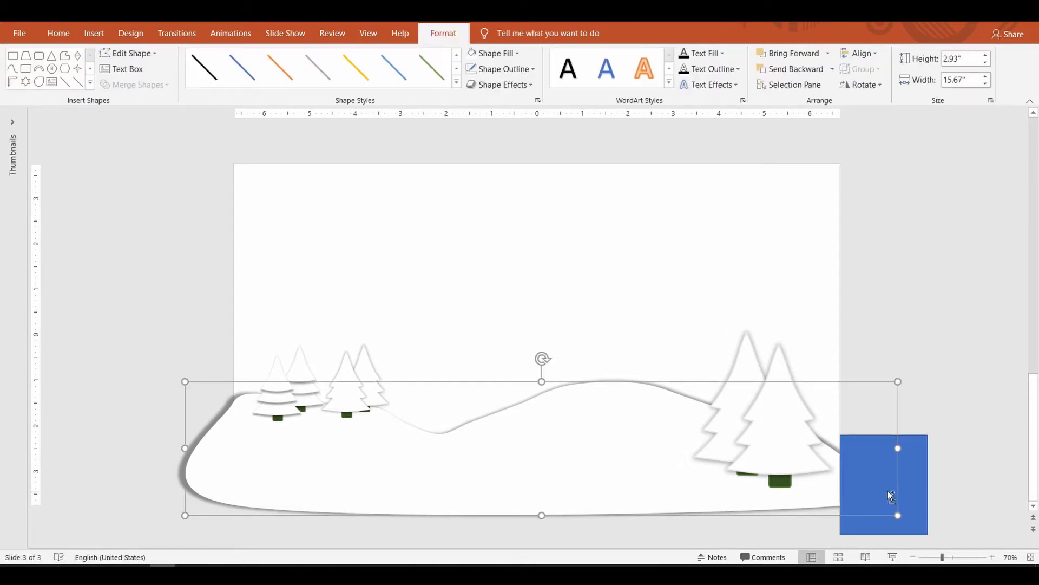
{"action": "left_click", "coordinate": [905, 490], "text": "shift"}
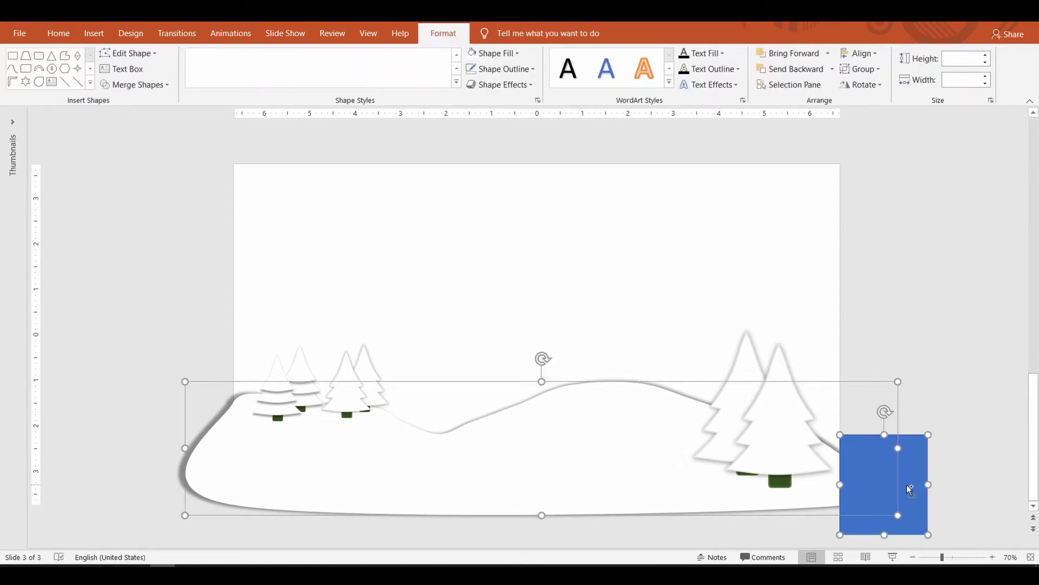
{"action": "left_click", "coordinate": [162, 85]}
{"action": "left_click", "coordinate": [134, 162]}
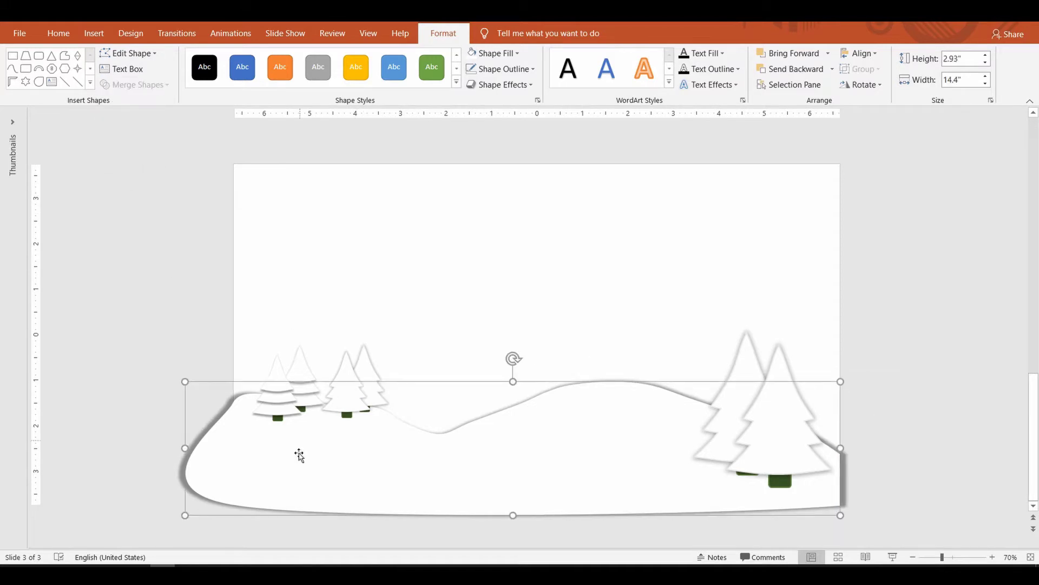
- Cover the hill's overhang beyond the slide's left edge with a rectangle and subtract it from the hill
{"action": "left_click", "coordinate": [12, 55]}
{"action": "mouse_move", "coordinate": [140, 353]}
{"action": "left_mouse_down"}
{"action": "mouse_move", "coordinate": [233, 521]}
{"action": "mouse_move", "coordinate": [882, 534]}
{"action": "left_mouse_up"}
{"action": "left_click", "coordinate": [135, 85]}
{"action": "left_click", "coordinate": [133, 161]}
{"action": "left_click", "coordinate": [863, 406]}
- Draw a wide rectangle along the hill's overhang below the slide and subtract it from the hill
{"action": "left_click", "coordinate": [592, 56]}
{"action": "left_click_drag", "start_coordinate": [643, 525], "coordinate": [636, 523]}
{"action": "left_click", "coordinate": [614, 487]}
{"action": "left_click", "coordinate": [596, 522], "text": "shift"}
{"action": "left_click", "coordinate": [140, 85]}
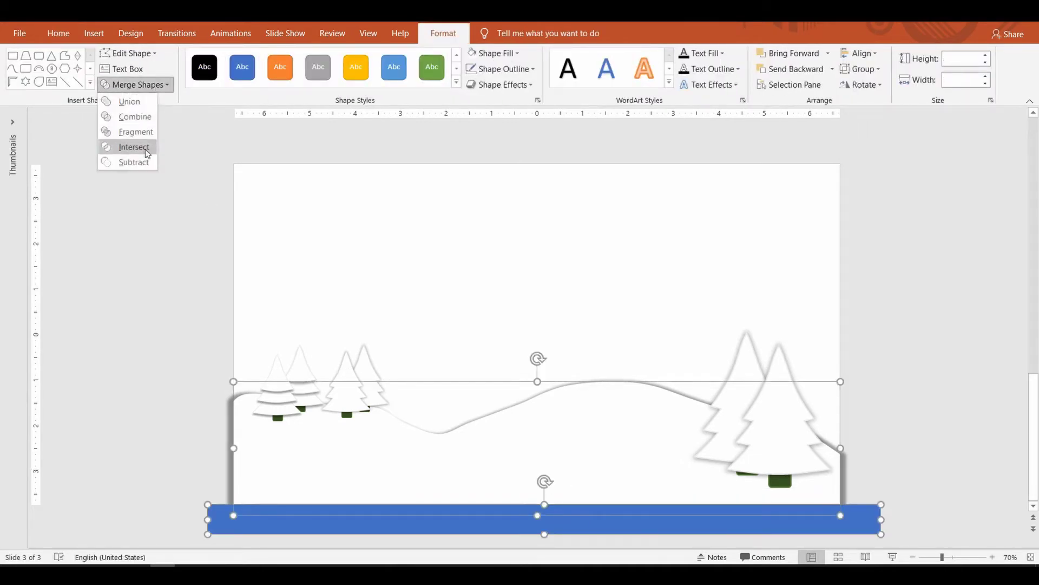
{"action": "left_click", "coordinate": [134, 162]}
{"action": "left_click", "coordinate": [910, 410]}
- Apply a shadow preset to the trimmed hill shape
{"action": "left_click", "coordinate": [1030, 557]}
{"action": "left_click", "coordinate": [644, 471]}
{"action": "left_click", "coordinate": [773, 85]}
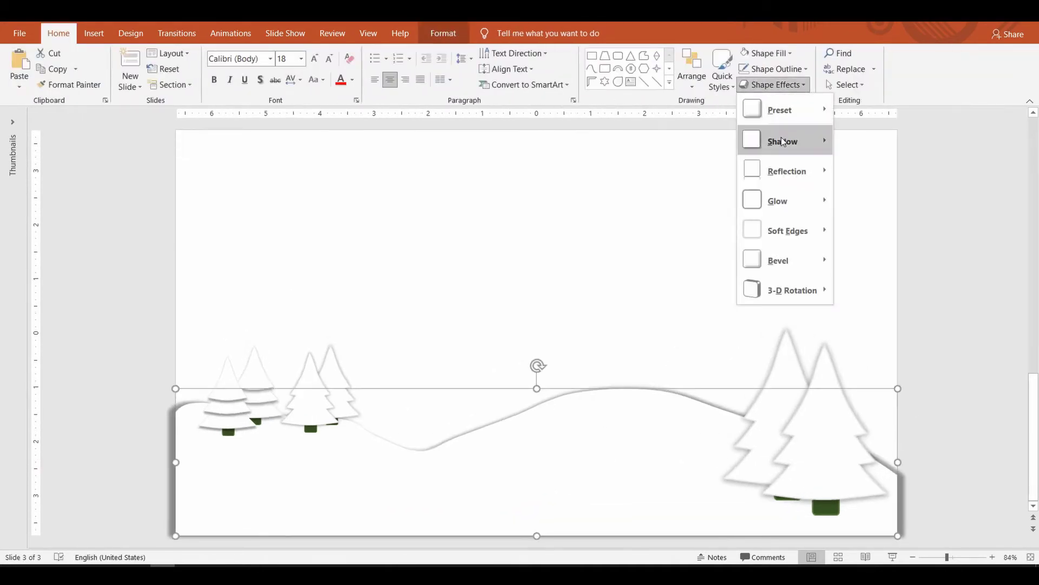
{"action": "mouse_move", "coordinate": [783, 142]}
{"action": "left_click", "coordinate": [890, 278]}
{"action": "left_click", "coordinate": [959, 366]}
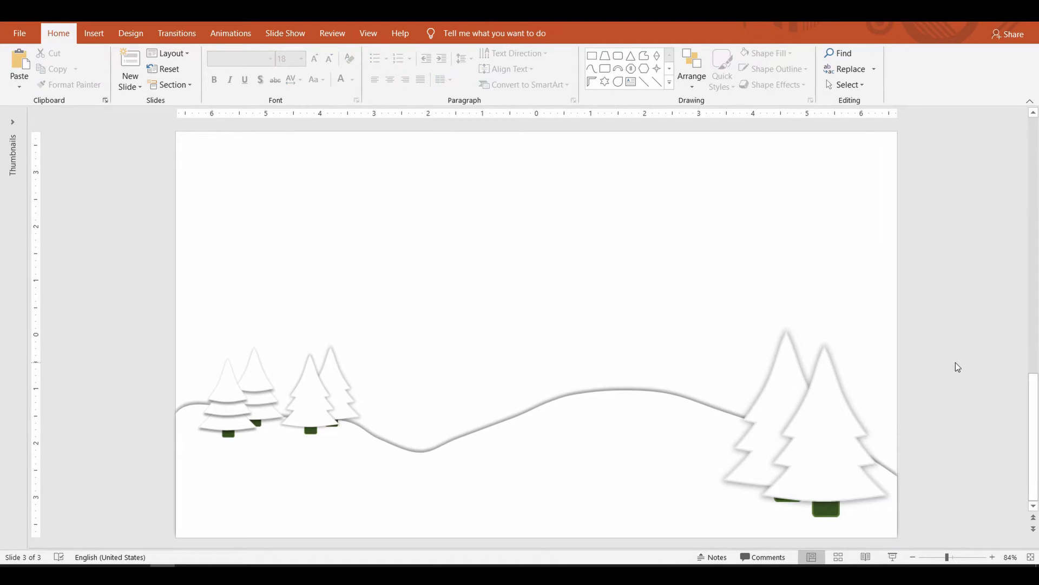
- Draw a rectangle about 7.49" high and 13.33" wide covering the slide and send it to the back
{"action": "left_click", "coordinate": [592, 55]}
{"action": "left_click_drag", "start_coordinate": [175, 132], "coordinate": [898, 537]}
{"action": "right_click", "coordinate": [624, 325]}
{"action": "left_click", "coordinate": [666, 189]}
- Fill the background rectangle with the radial gradient variation that spreads from the center
{"action": "left_click", "coordinate": [493, 53]}
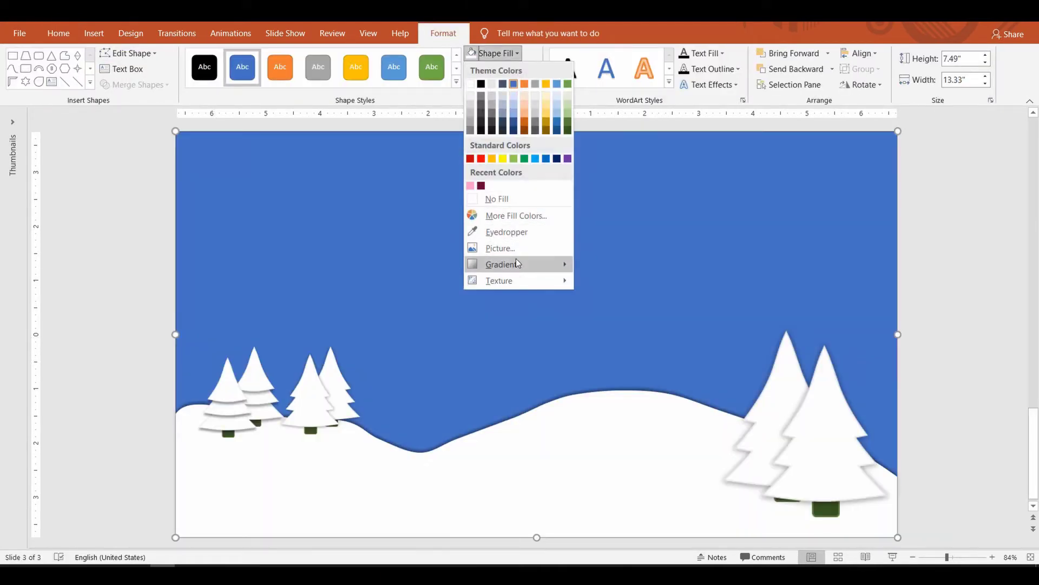
{"action": "mouse_move", "coordinate": [498, 263]}
{"action": "left_click", "coordinate": [628, 362]}
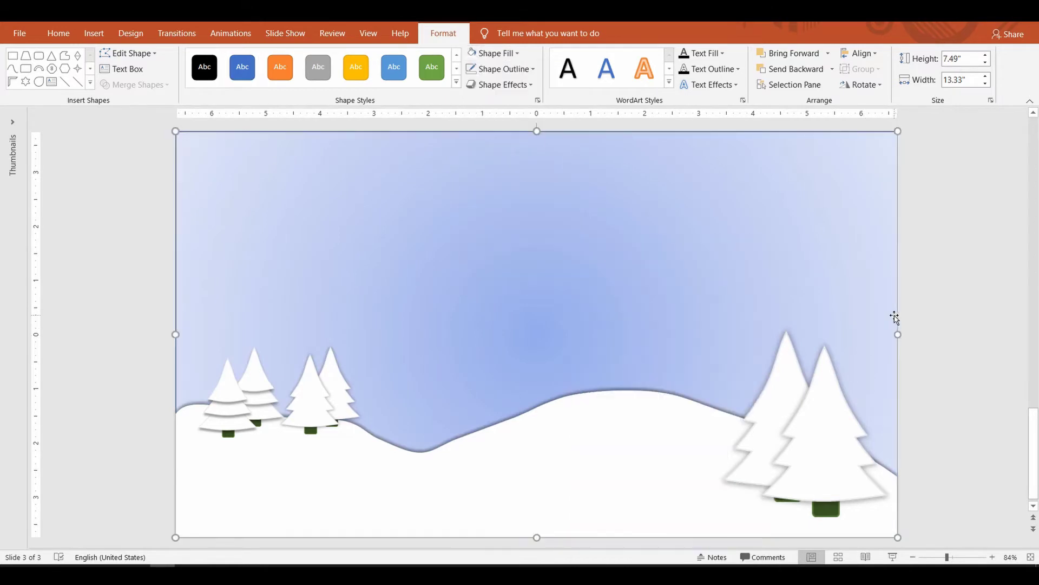
- Edit the background's radial gradient down to two stops, with a near-white center and light blue at 100%
{"action": "left_click", "coordinate": [504, 53]}
{"action": "mouse_move", "coordinate": [514, 263]}
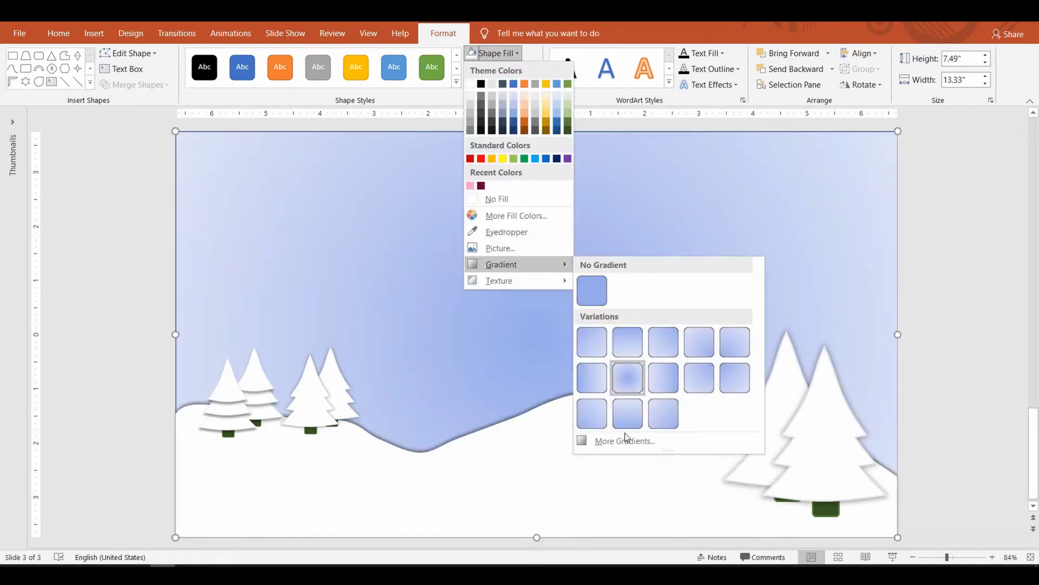
{"action": "left_click", "coordinate": [625, 440]}
{"action": "left_click_drag", "start_coordinate": [891, 414], "coordinate": [968, 415]}
{"action": "mouse_move", "coordinate": [967, 415]}
{"action": "left_mouse_down"}
{"action": "mouse_move", "coordinate": [889, 415]}
{"action": "mouse_move", "coordinate": [968, 415]}
{"action": "left_mouse_up"}
{"action": "left_click", "coordinate": [1009, 414]}
{"action": "left_click", "coordinate": [888, 414]}
{"action": "left_click", "coordinate": [1003, 436]}
{"action": "left_click", "coordinate": [945, 327]}
{"action": "left_click", "coordinate": [820, 269]}
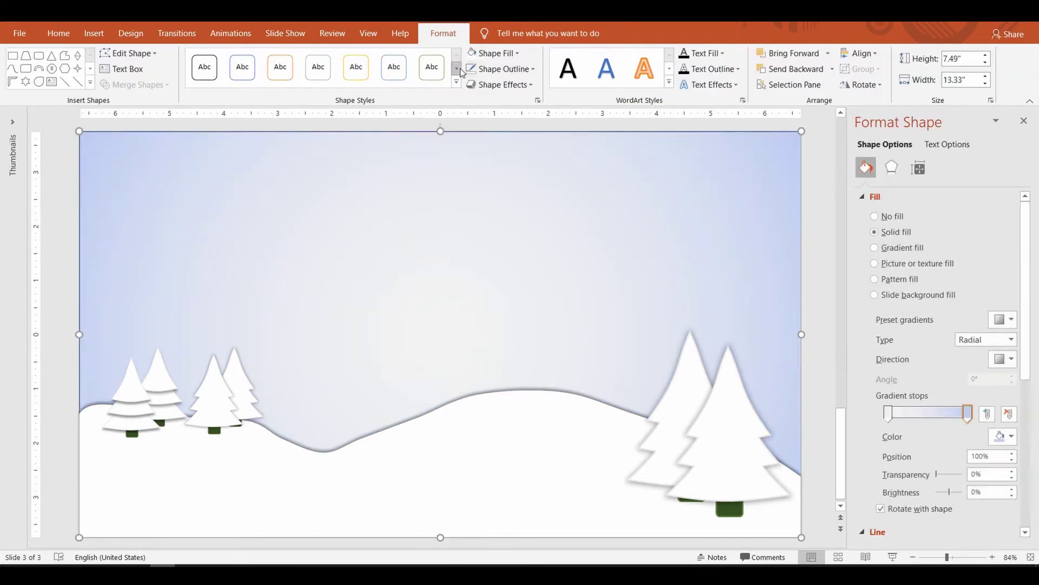
- Draw a closed Curve antler about 1.53" high and 1.02" wide in the sky and fill it dark gold
{"action": "left_click", "coordinate": [670, 82]}
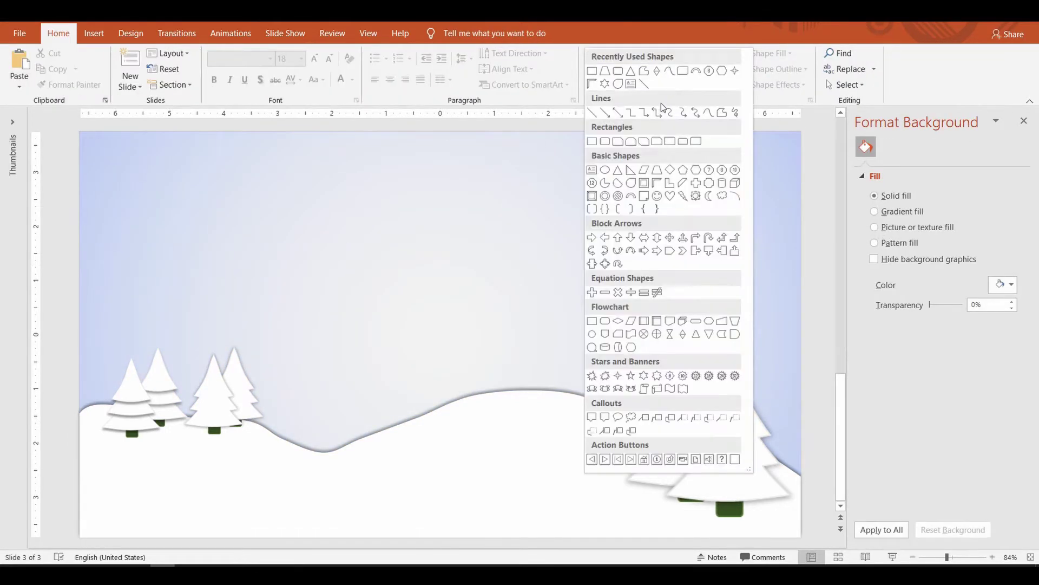
{"action": "left_click", "coordinate": [734, 109]}
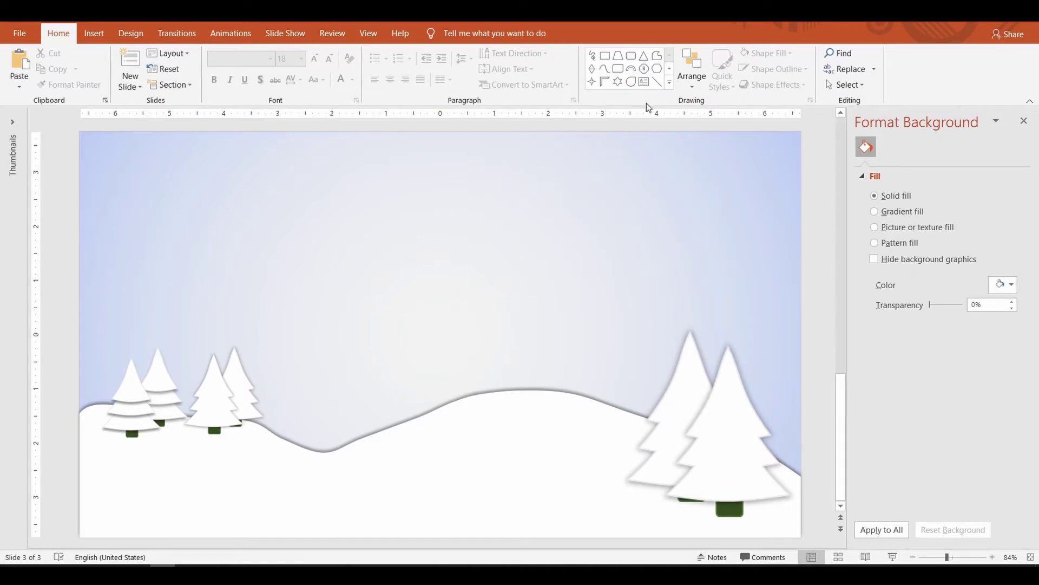
{"action": "left_click", "coordinate": [670, 82]}
{"action": "left_click", "coordinate": [708, 109]}
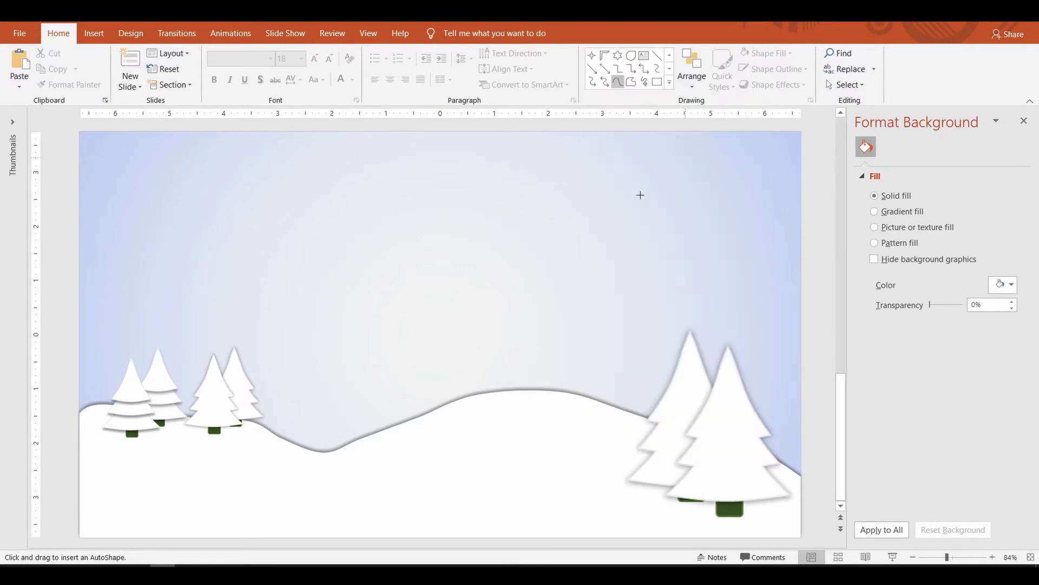
{"action": "left_click", "coordinate": [513, 255]}
{"action": "left_click", "coordinate": [517, 260]}
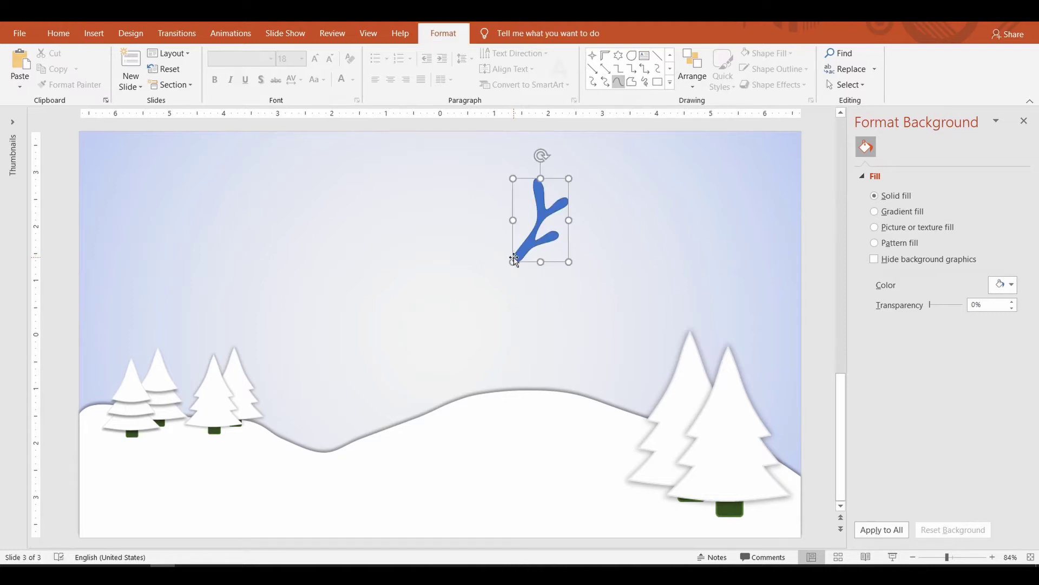
{"action": "left_click", "coordinate": [471, 57]}
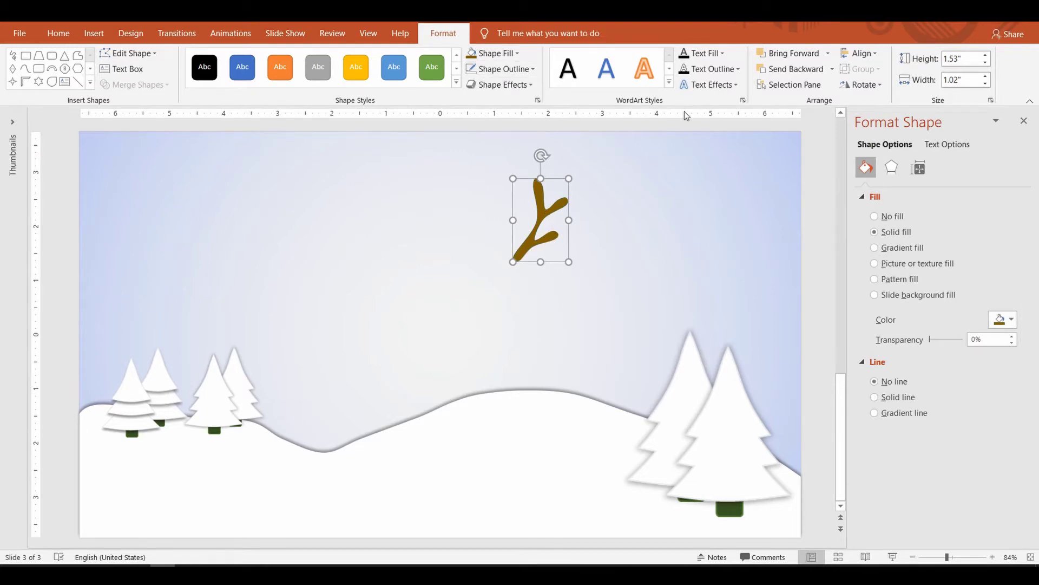
- Duplicate the antler, flip the copy horizontally and place it level with the original as its left-hand mirror
{"action": "key", "text": "ctrl+c"}
{"action": "key", "text": "ctrl+v"}
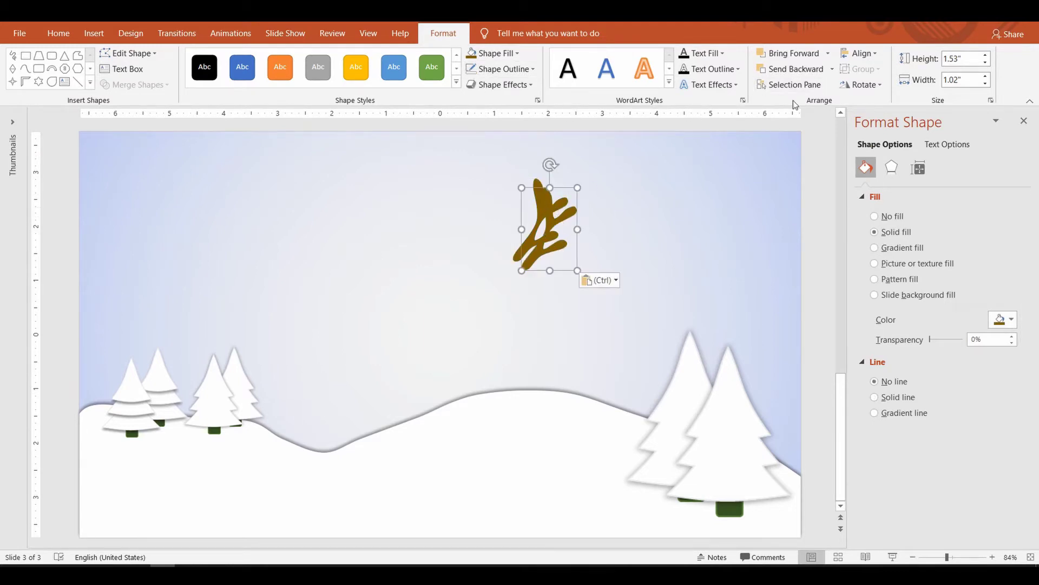
{"action": "left_click", "coordinate": [861, 84]}
{"action": "left_click", "coordinate": [871, 144]}
{"action": "left_click_drag", "start_coordinate": [562, 248], "coordinate": [458, 250]}
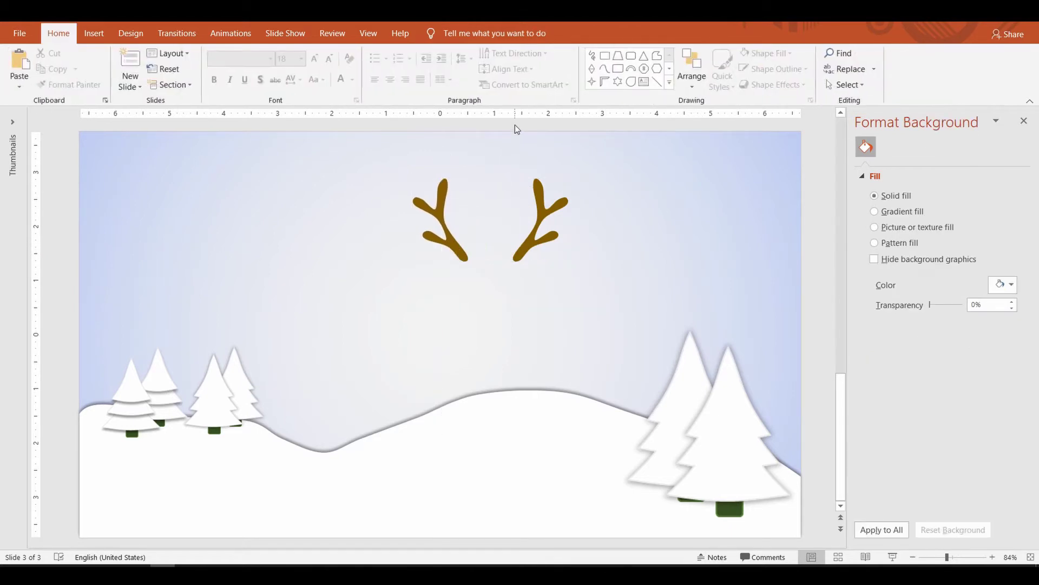
- Draw a circle about 0.5" wide centered below the two antlers as the reindeer's nose
{"action": "left_click", "coordinate": [670, 82]}
{"action": "left_click", "coordinate": [602, 169]}
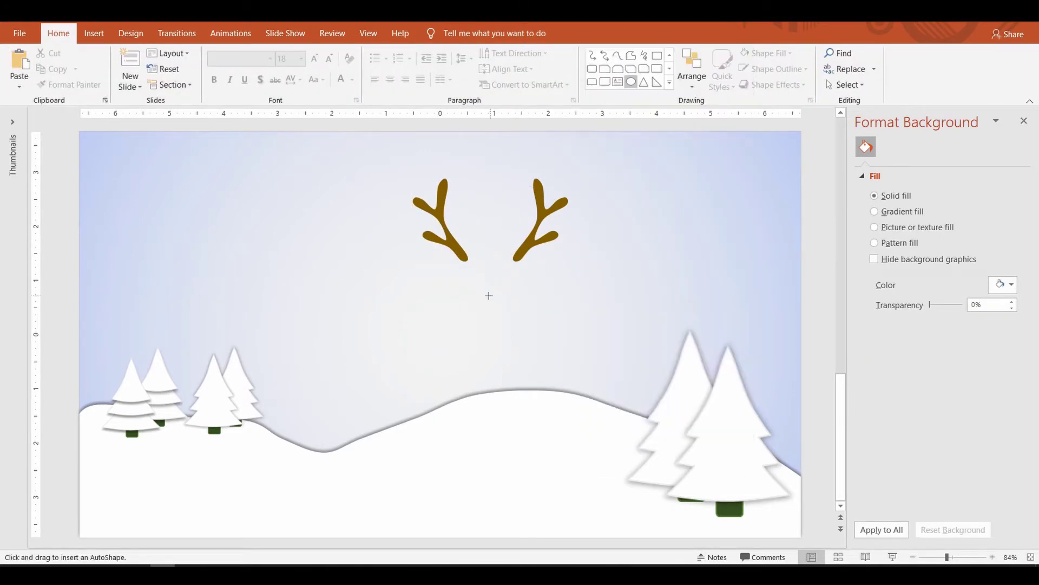
{"action": "mouse_move", "coordinate": [480, 294]}
{"action": "left_mouse_down"}
{"action": "mouse_move", "coordinate": [509, 322]}
{"action": "mouse_move", "coordinate": [480, 282]}
{"action": "mouse_move", "coordinate": [502, 275]}
{"action": "left_mouse_up"}
{"action": "key", "text": "Return"}
- Create a pair of small 0.16" circles above the nose as eyes by duplicating and shrinking the circle
{"action": "key", "text": "ctrl+d"}
{"action": "key", "text": "shift+Down"}
{"action": "key", "text": "shift+Down"}
{"action": "key", "text": "shift+Down"}
{"action": "key", "text": "shift+Down"}
{"action": "key", "text": "shift+Down"}
{"action": "key", "text": "shift+Down"}
{"action": "key", "text": "shift+Down"}
{"action": "key", "text": "shift+Left"}
{"action": "key", "text": "shift+Left"}
{"action": "key", "text": "shift+Left"}
{"action": "key", "text": "shift+Left"}
{"action": "key", "text": "shift+Left"}
{"action": "key", "text": "shift+Left"}
{"action": "key", "text": "shift+Down"}
{"action": "key", "text": "ctrl+c"}
{"action": "key", "text": "ctrl+v"}
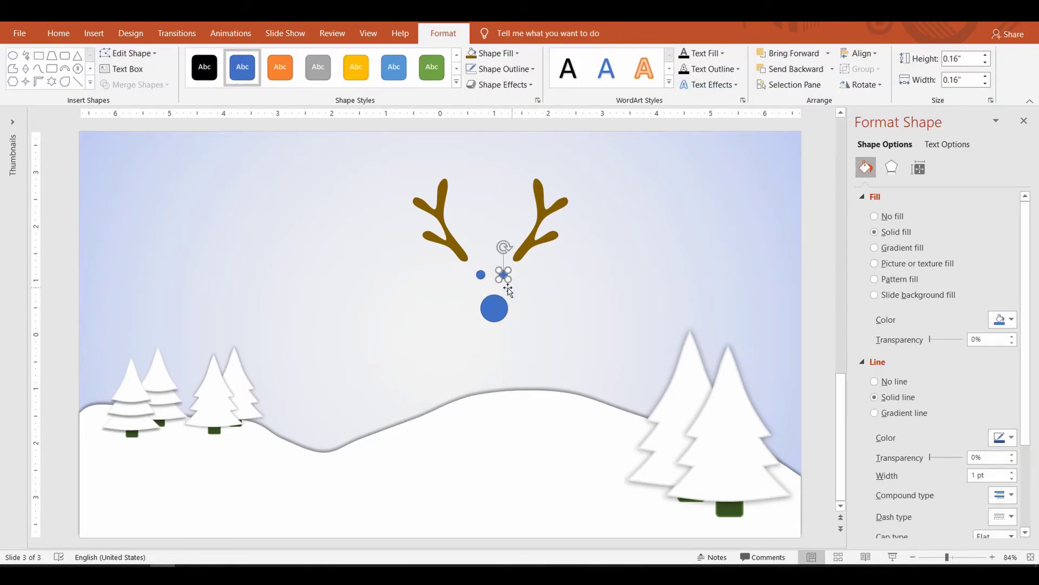
- Fill the large nose circle with red
{"action": "left_click", "coordinate": [495, 308]}
{"action": "left_click", "coordinate": [490, 53]}
{"action": "left_click", "coordinate": [483, 93]}
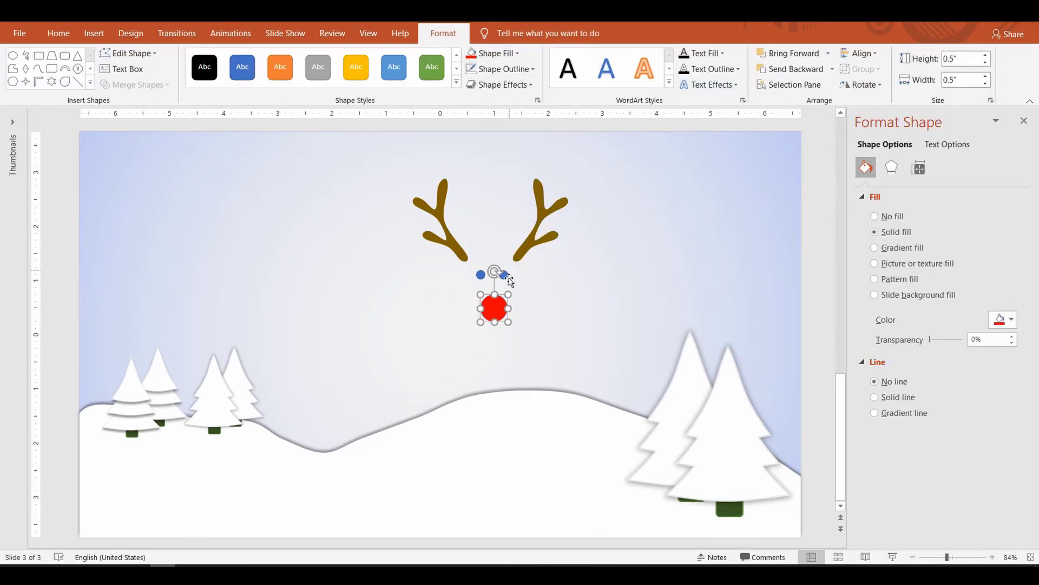
- Fill both small eye circles with dark gold
{"action": "left_click", "coordinate": [481, 274]}
{"action": "left_click", "coordinate": [504, 275], "text": "shift"}
{"action": "left_click", "coordinate": [490, 53]}
{"action": "left_click", "coordinate": [542, 129]}
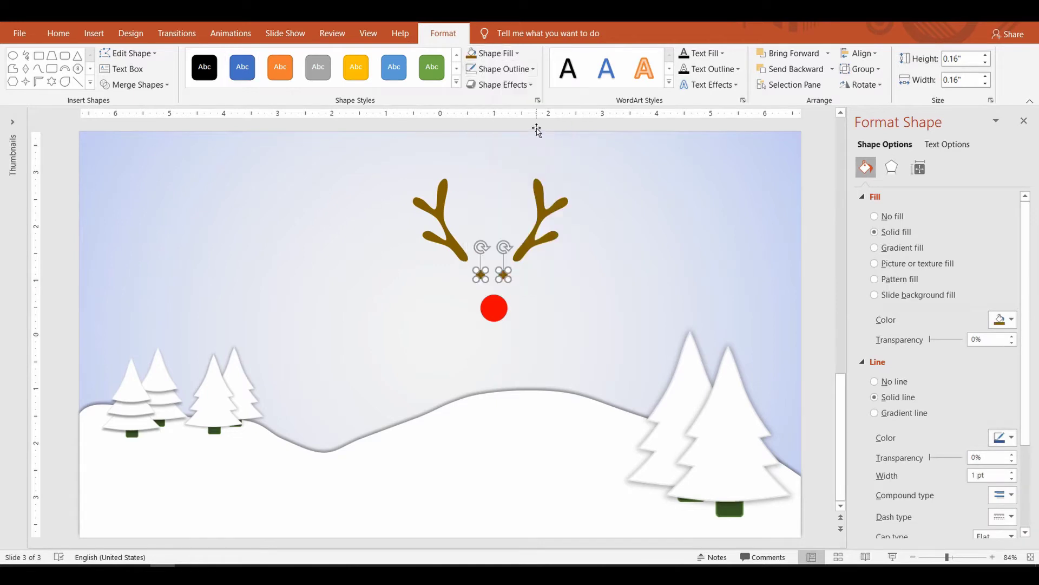
- Duplicate the reindeer's left green eye circle and fill the copy white
{"action": "left_click", "coordinate": [611, 241]}
{"action": "left_click", "coordinate": [1009, 560]}
{"action": "left_click", "coordinate": [475, 256]}
{"action": "left_click", "coordinate": [501, 348]}
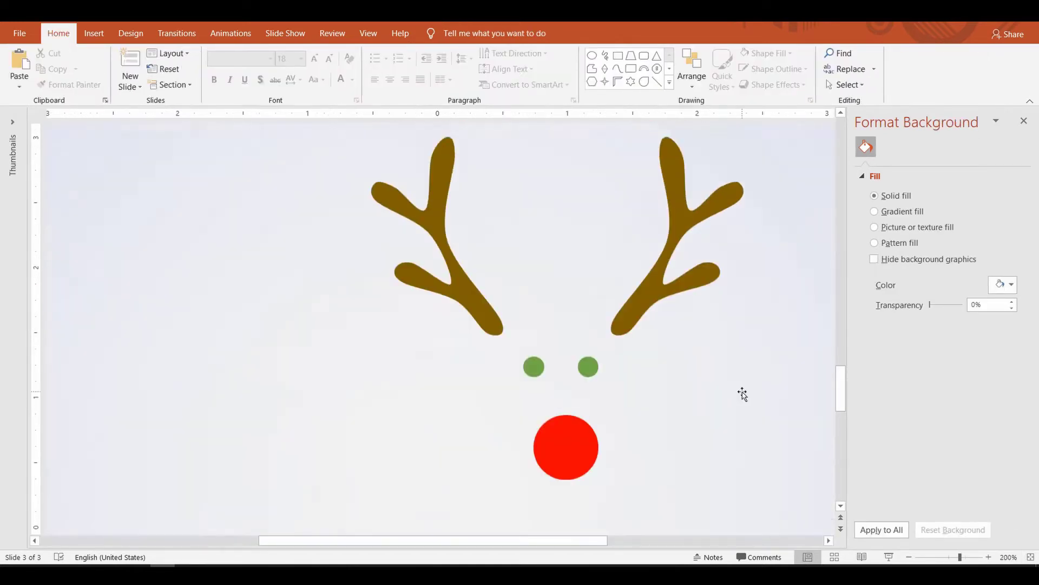
{"action": "scroll", "coordinate": [743, 394], "scroll_direction": "up", "scroll_amount": 1}
{"action": "left_click_drag", "start_coordinate": [460, 540], "coordinate": [508, 541]}
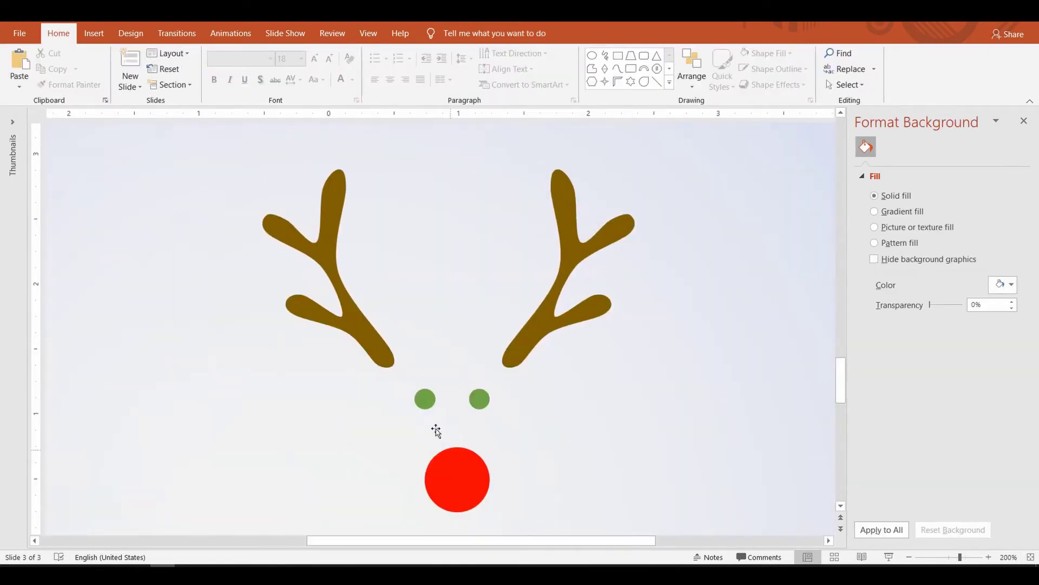
{"action": "left_click", "coordinate": [426, 400]}
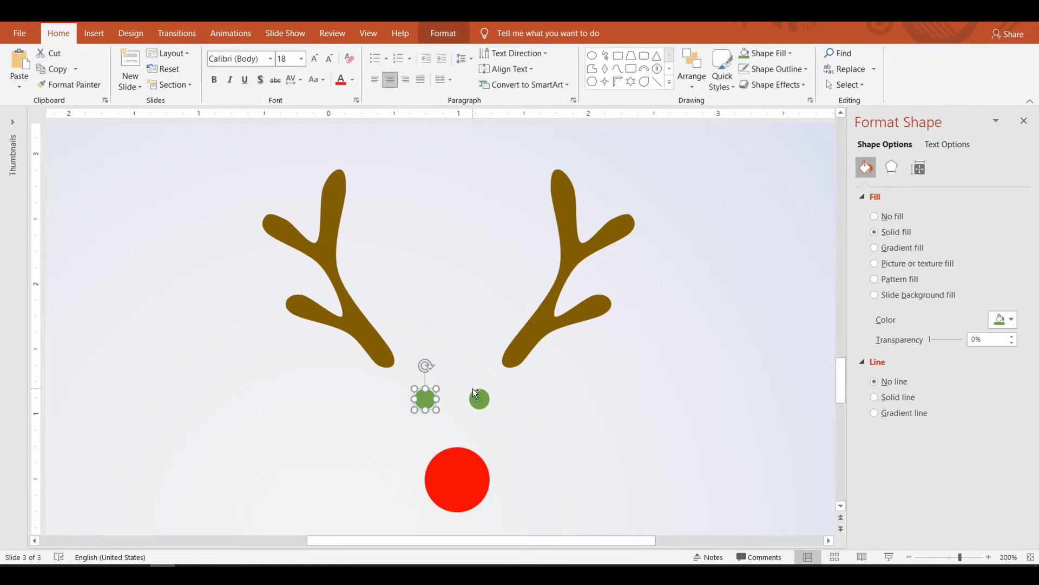
{"action": "key", "text": "ctrl+c"}
{"action": "key", "text": "ctrl+v"}
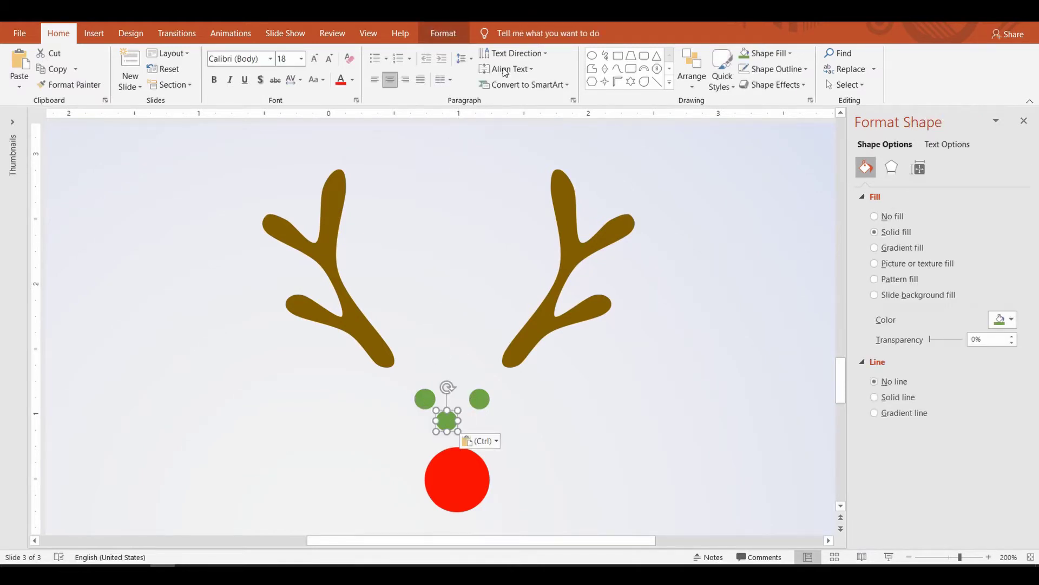
{"action": "left_click", "coordinate": [766, 53]}
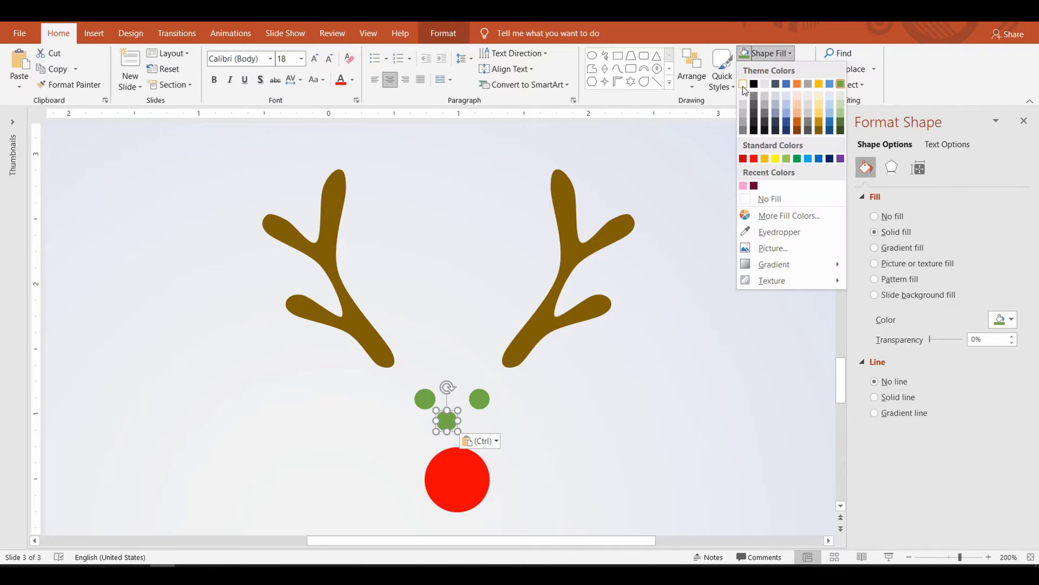
{"action": "left_click", "coordinate": [744, 85]}
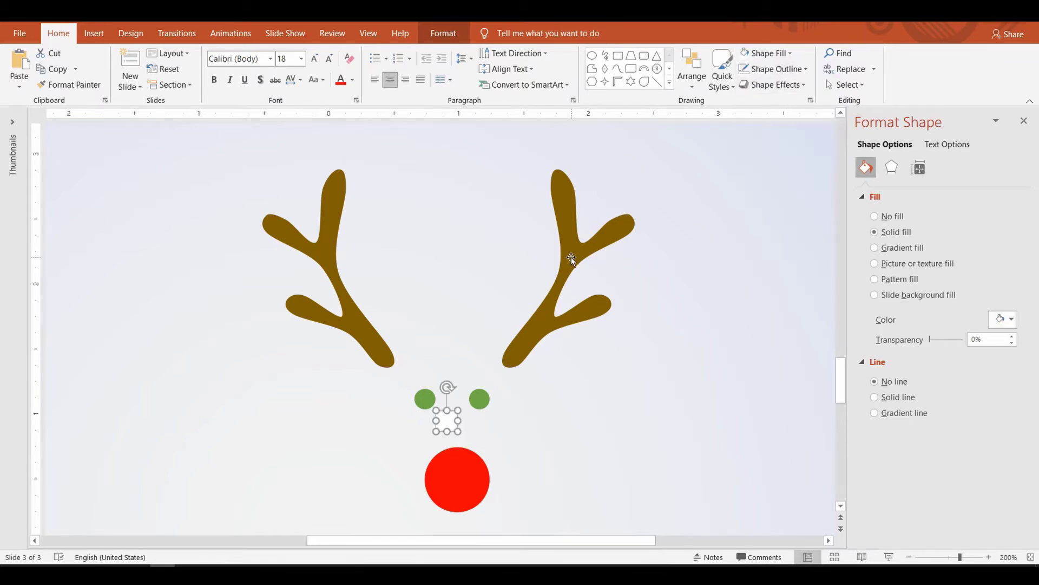
- Shrink the white circle to a small narrow oval and place it on the left eye as a highlight
{"action": "key", "text": "shift+Left"}
{"action": "key", "text": "shift+Down"}
{"action": "key", "text": "shift+Left"}
{"action": "key", "text": "shift+Down"}
{"action": "key", "text": "shift+Left"}
{"action": "key", "text": "shift+Down"}
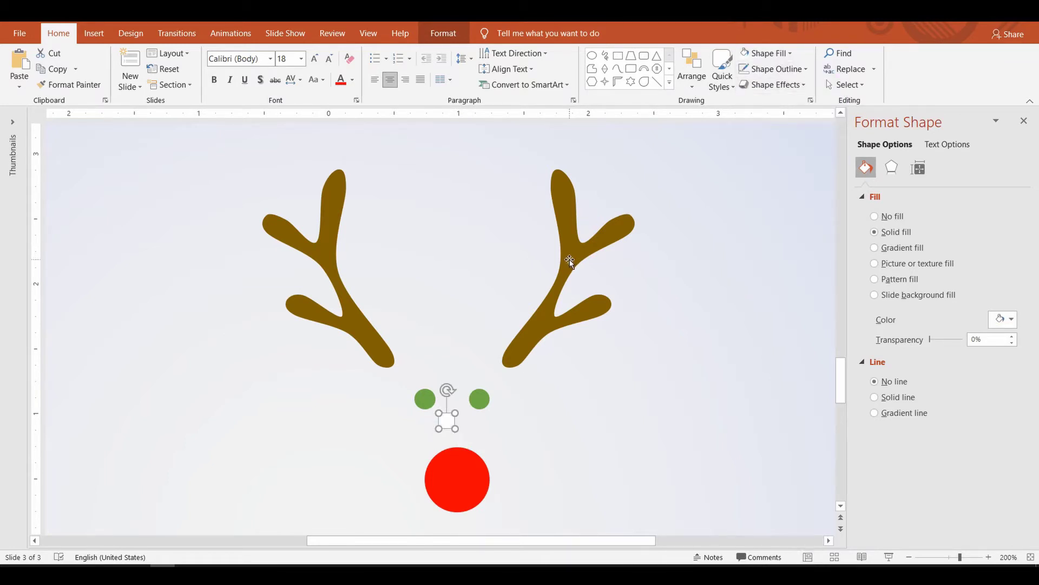
{"action": "key", "text": "shift+Left"}
{"action": "key", "text": "shift+Down"}
{"action": "key", "text": "shift+Down"}
{"action": "key", "text": "shift+Left"}
{"action": "key", "text": "shift+Left"}
{"action": "key", "text": "shift+Down"}
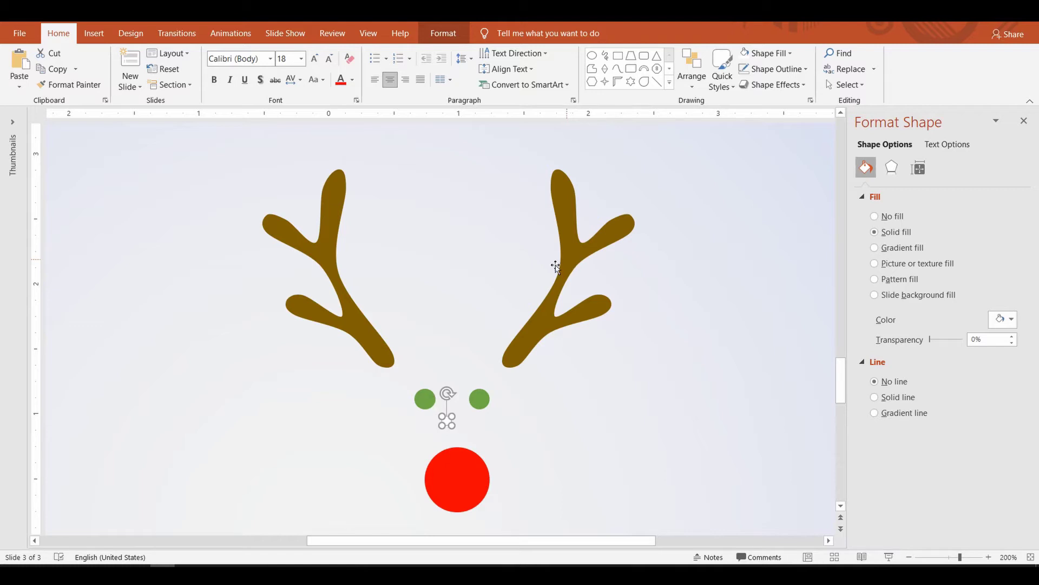
{"action": "left_click_drag", "start_coordinate": [447, 419], "coordinate": [425, 396]}
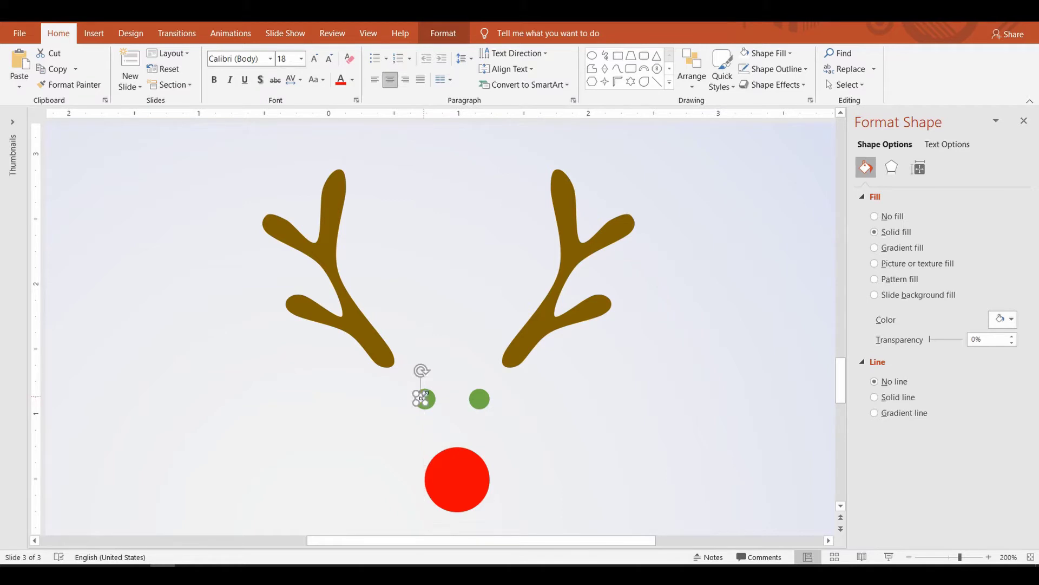
- Copy the white highlight and move the copy to the matching spot on the right eye
{"action": "left_click", "coordinate": [462, 385]}
{"action": "key", "text": "ctrl+v"}
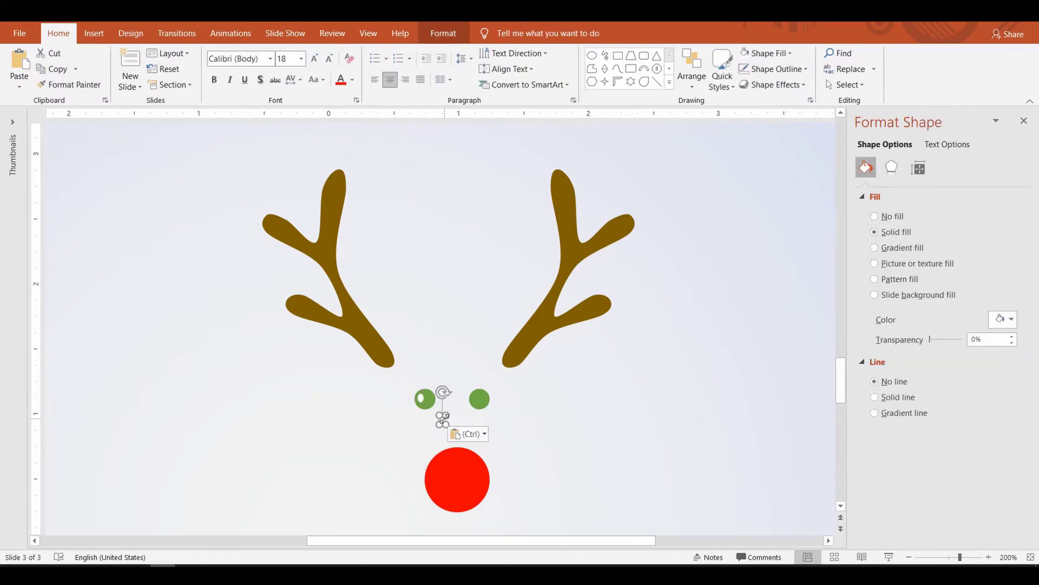
{"action": "key", "text": "Up"}
{"action": "key", "text": "Up"}
{"action": "key", "text": "Up"}
{"action": "key", "text": "Up"}
{"action": "key", "text": "Right"}
{"action": "key", "text": "Right"}
{"action": "key", "text": "Right"}
{"action": "key", "text": "Right"}
{"action": "key", "text": "Right"}
{"action": "key", "text": "Right"}
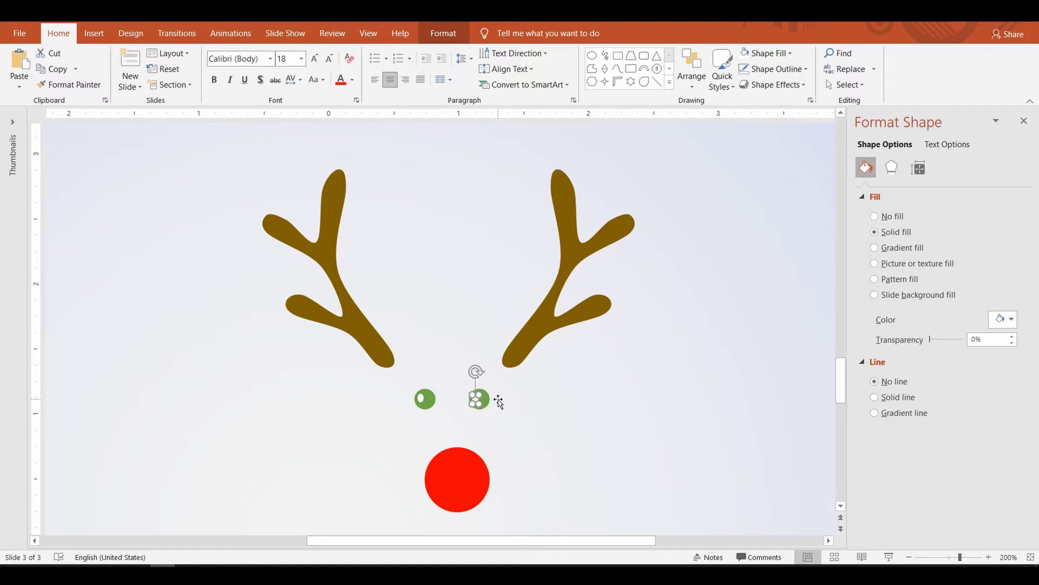
{"action": "left_click", "coordinate": [519, 386]}
- Copy the right eye's white highlight and place the copy on the upper part of the red nose, near its edge
{"action": "left_click", "coordinate": [475, 401]}
{"action": "key", "text": "ctrl+c"}
{"action": "key", "text": "ctrl+v"}
{"action": "key", "text": "Down"}
{"action": "key", "text": "Down"}
{"action": "key", "text": "Down"}
{"action": "key", "text": "Down"}
{"action": "key", "text": "Down"}
{"action": "key", "text": "Down"}
{"action": "key", "text": "Down"}
{"action": "key", "text": "Down"}
{"action": "key", "text": "Down"}
{"action": "key", "text": "Down"}
{"action": "key", "text": "Down"}
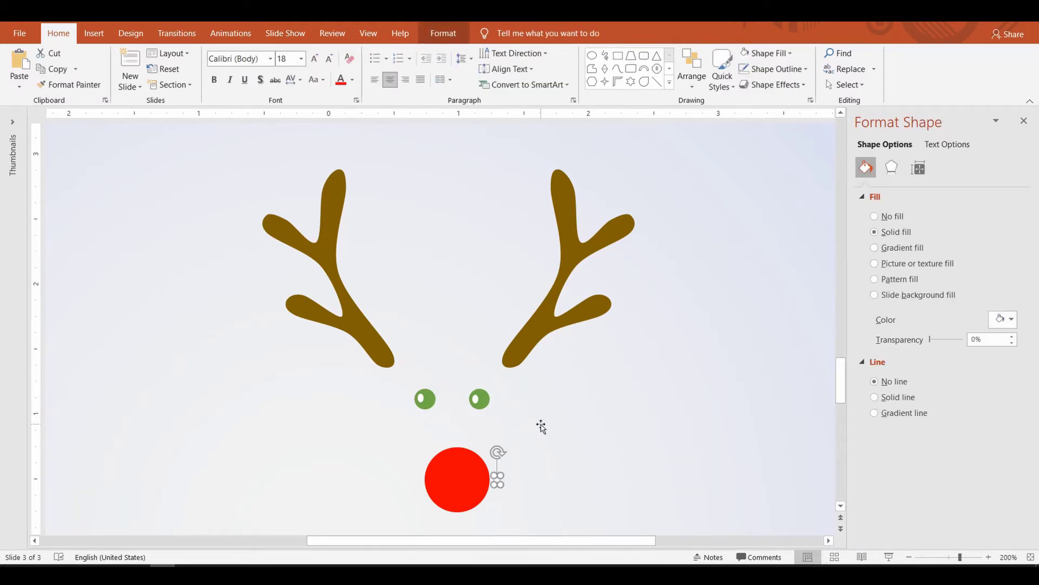
{"action": "key", "text": "Left"}
{"action": "key", "text": "Left"}
{"action": "key", "text": "Left"}
{"action": "key", "text": "Left"}
{"action": "key", "text": "Left"}
{"action": "key", "text": "Left"}
{"action": "key", "text": "Left"}
{"action": "key", "text": "Left"}
{"action": "key", "text": "Left"}
{"action": "key", "text": "Left"}
{"action": "key", "text": "Left"}
{"action": "left_click", "coordinate": [535, 427]}
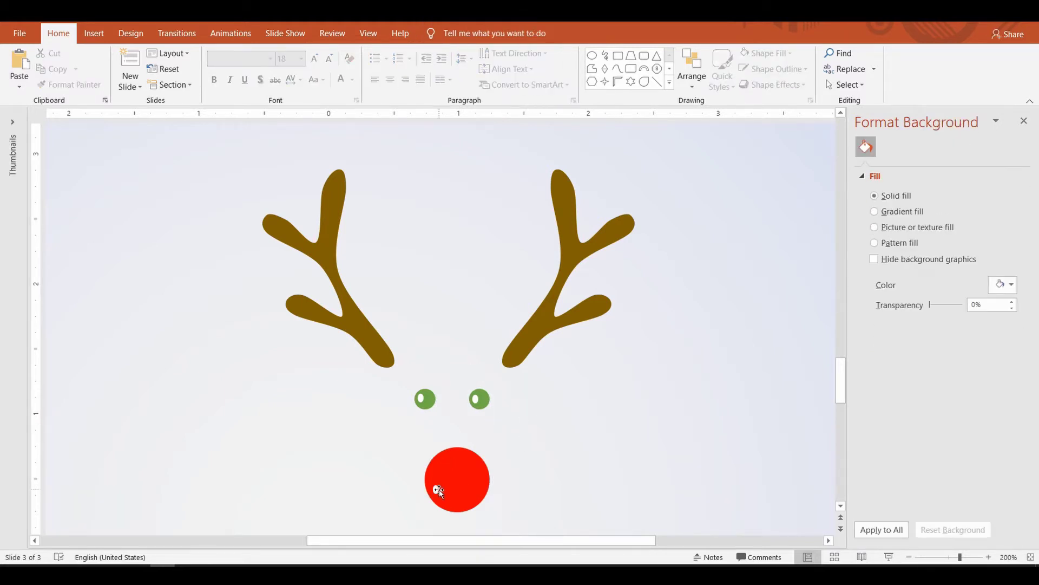
{"action": "left_click", "coordinate": [439, 490]}
{"action": "key", "text": "Up"}
{"action": "key", "text": "Up"}
{"action": "key", "text": "Up"}
{"action": "key", "text": "Escape"}
- Apply a bevel effect to the red nose circle and open its 3-D format settings
{"action": "left_click", "coordinate": [478, 467]}
{"action": "left_click", "coordinate": [773, 84]}
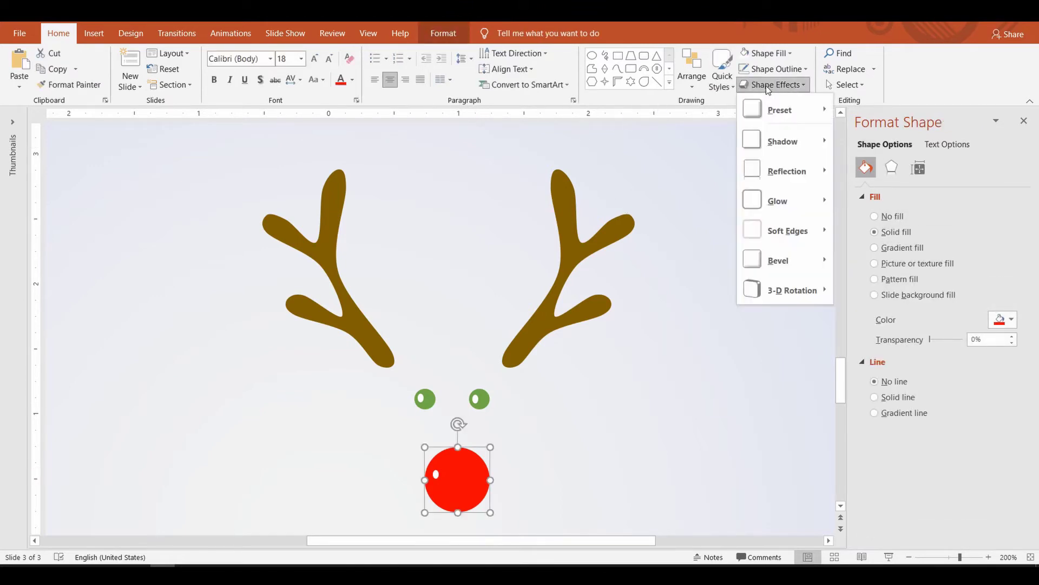
{"action": "mouse_move", "coordinate": [768, 262]}
{"action": "left_click", "coordinate": [854, 333]}
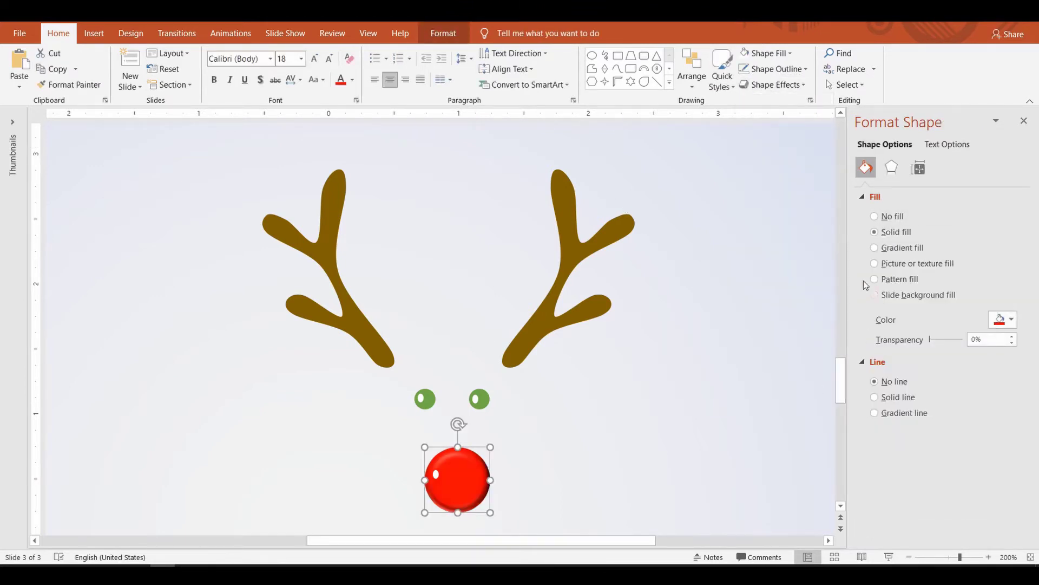
{"action": "left_click", "coordinate": [793, 85]}
{"action": "left_click", "coordinate": [876, 437]}
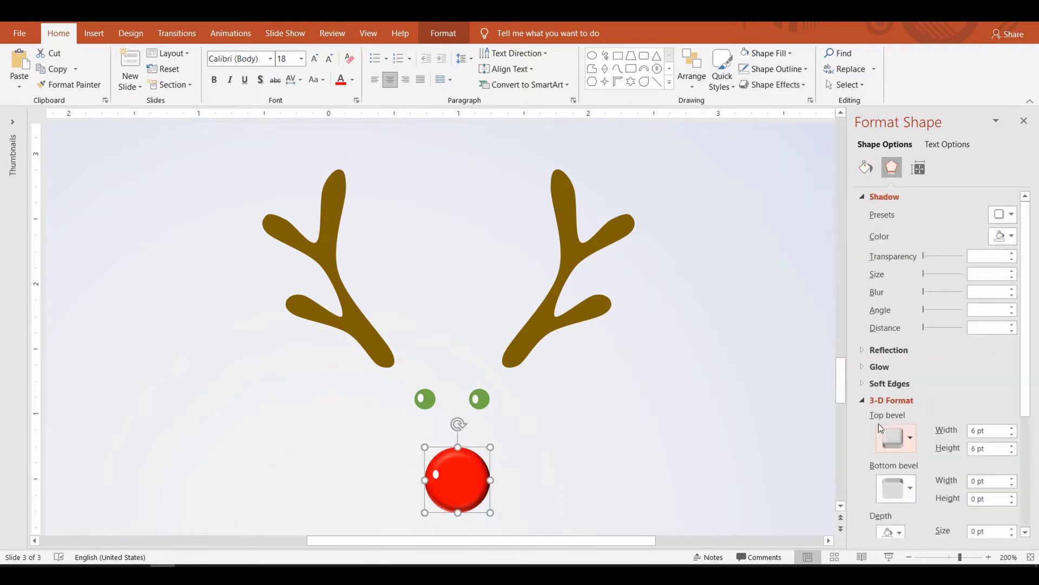
{"action": "left_click", "coordinate": [444, 33]}
- Set the nose's top bevel width and height to 25 pt
{"action": "double_click", "coordinate": [975, 431]}
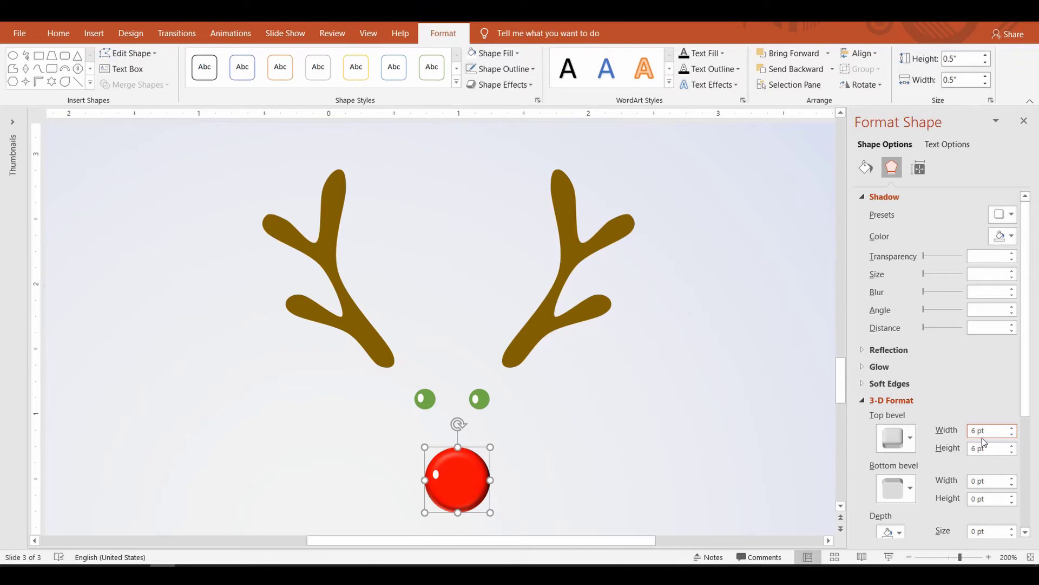
{"action": "type", "text": "25"}
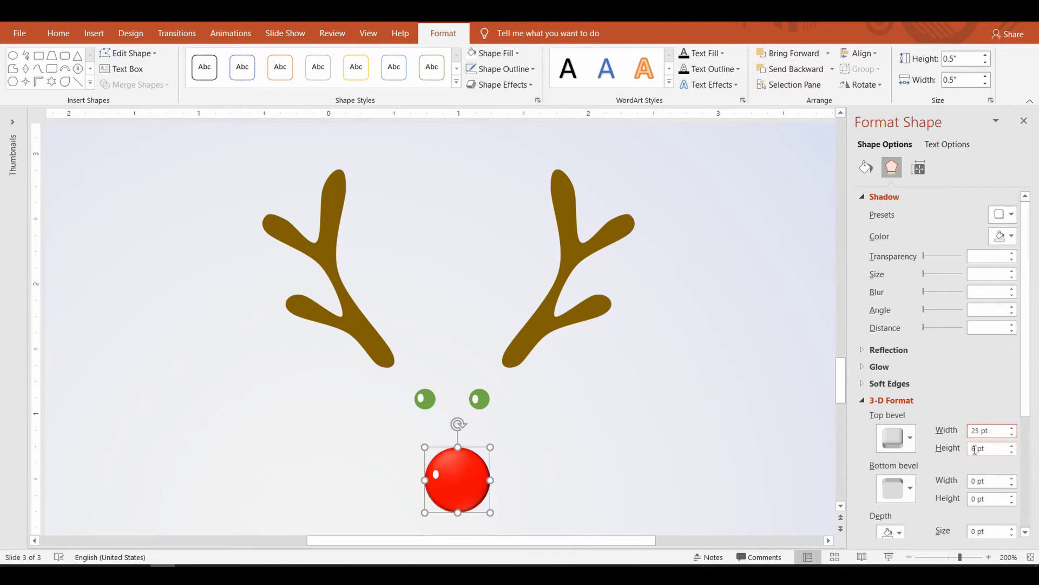
{"action": "double_click", "coordinate": [977, 447]}
{"action": "type", "text": "25"}
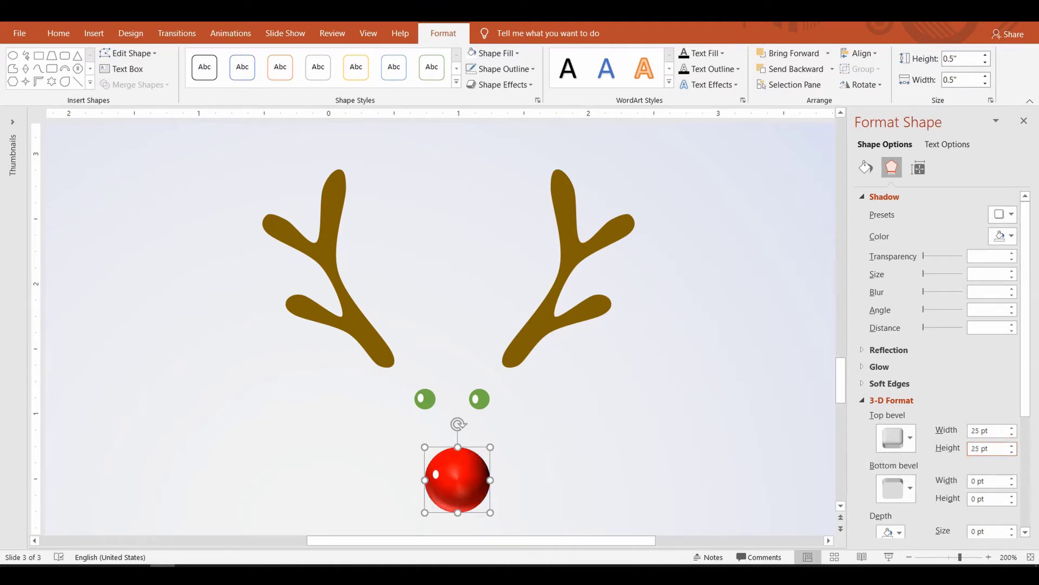
- Set the width and height of both the nose's top and bottom bevels to 20 pt
{"action": "left_click", "coordinate": [981, 431]}
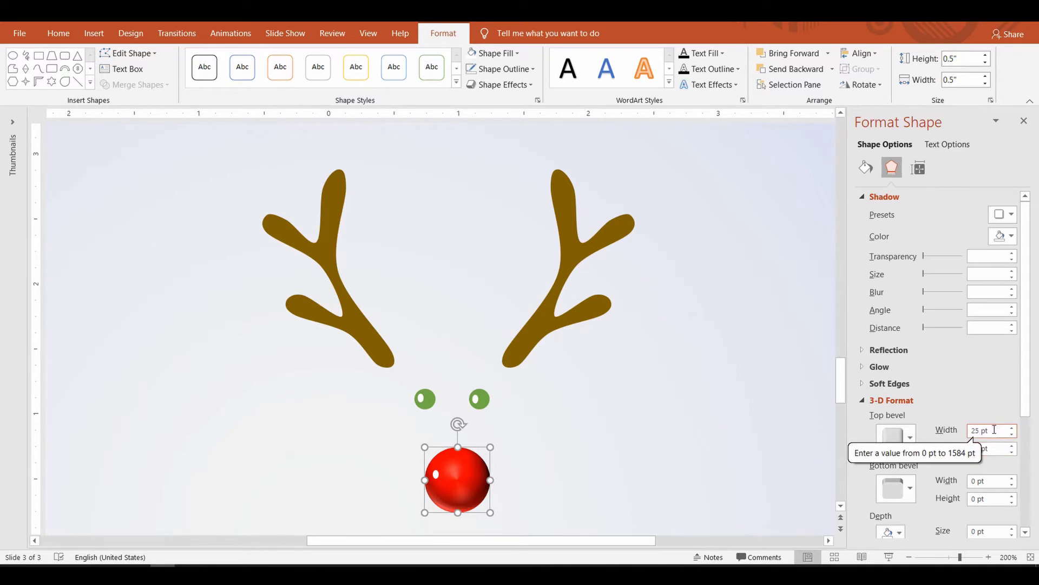
{"action": "key", "text": "BackSpace"}
{"action": "type", "text": "0"}
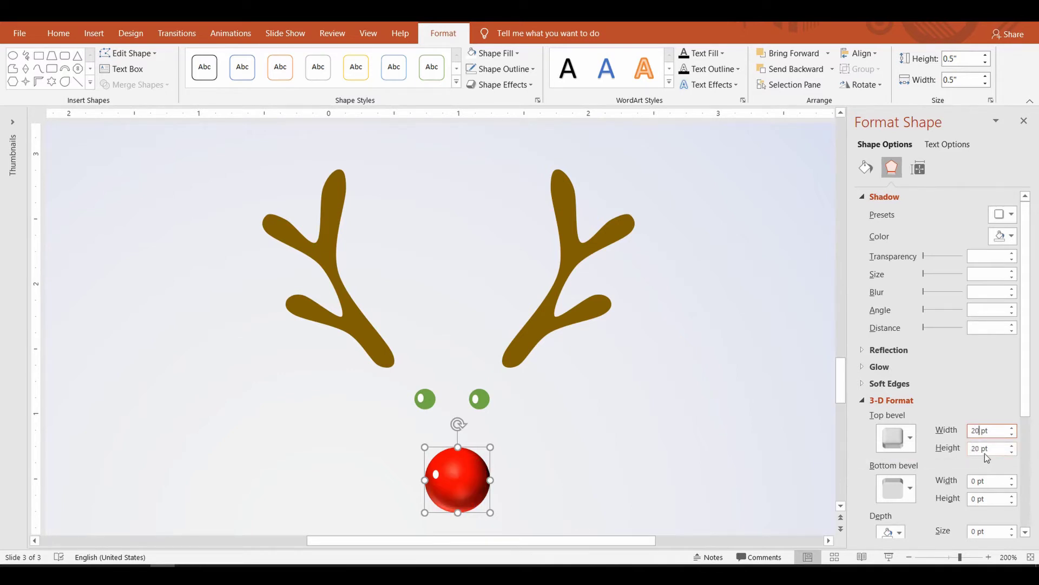
{"action": "double_click", "coordinate": [970, 480]}
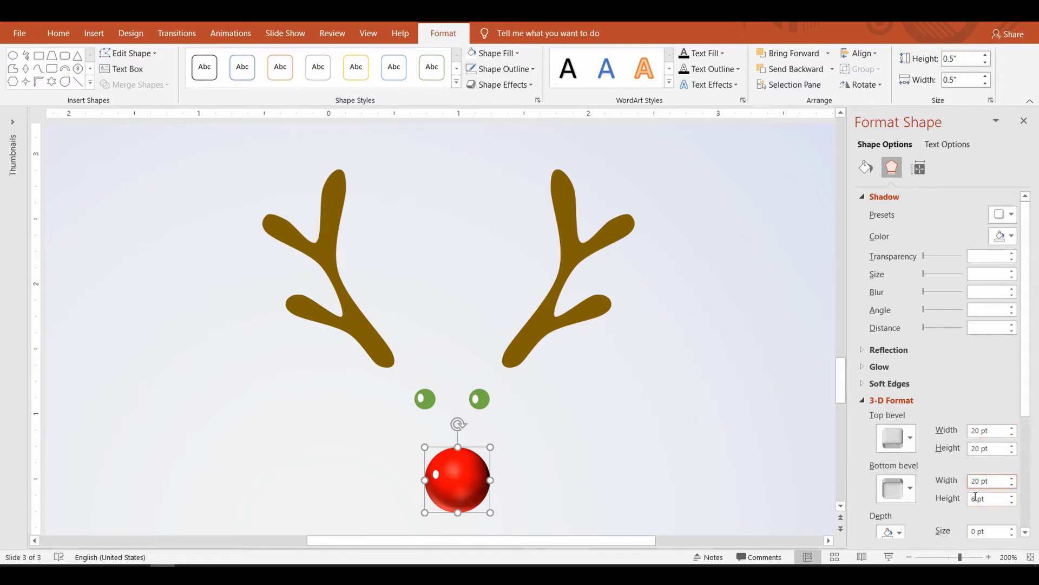
{"action": "double_click", "coordinate": [974, 498]}
{"action": "left_click", "coordinate": [995, 431]}
{"action": "left_click", "coordinate": [996, 481]}
- Apply a 3-D rotation preset to the nose and reposition the ball beneath the eyes
{"action": "left_click", "coordinate": [509, 85]}
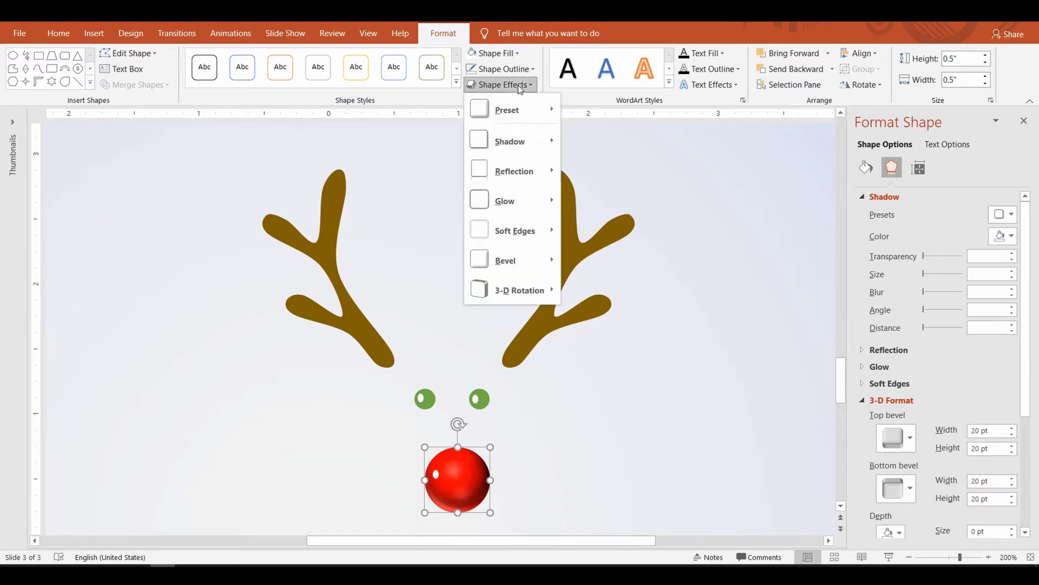
{"action": "mouse_move", "coordinate": [514, 290]}
{"action": "left_click", "coordinate": [618, 299]}
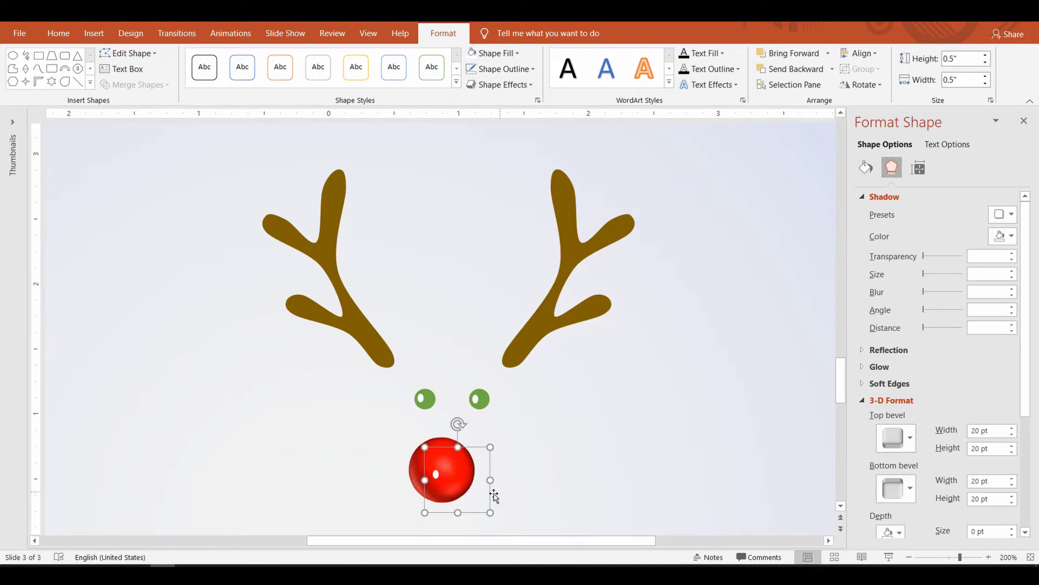
{"action": "left_click_drag", "start_coordinate": [473, 471], "coordinate": [468, 480]}
- Change the nose's 3-D material to the second Special Effect option
{"action": "scroll", "coordinate": [944, 399], "scroll_direction": "down", "scroll_amount": 4}
{"action": "left_click", "coordinate": [898, 435]}
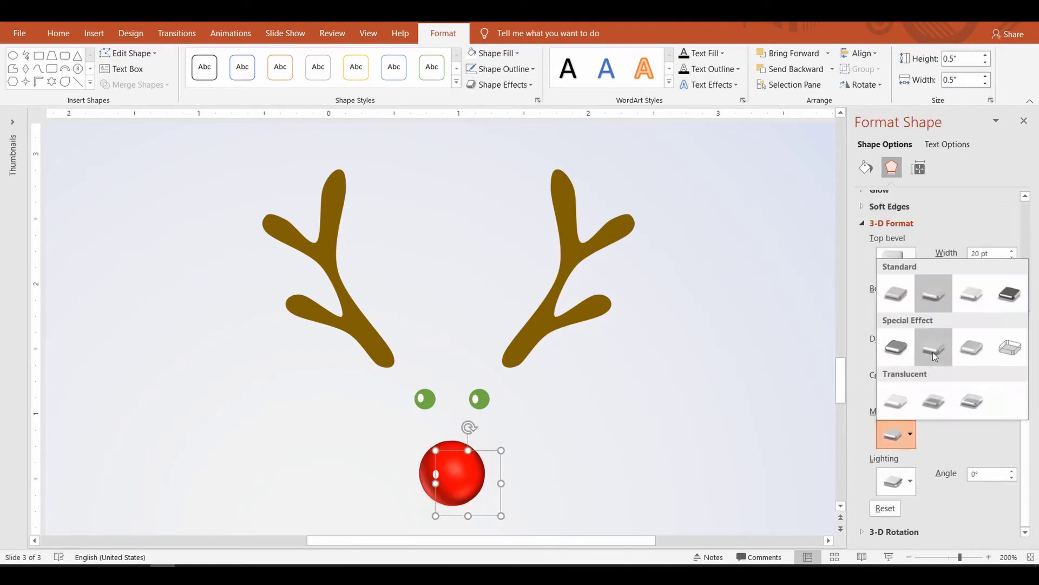
{"action": "left_click", "coordinate": [934, 348]}
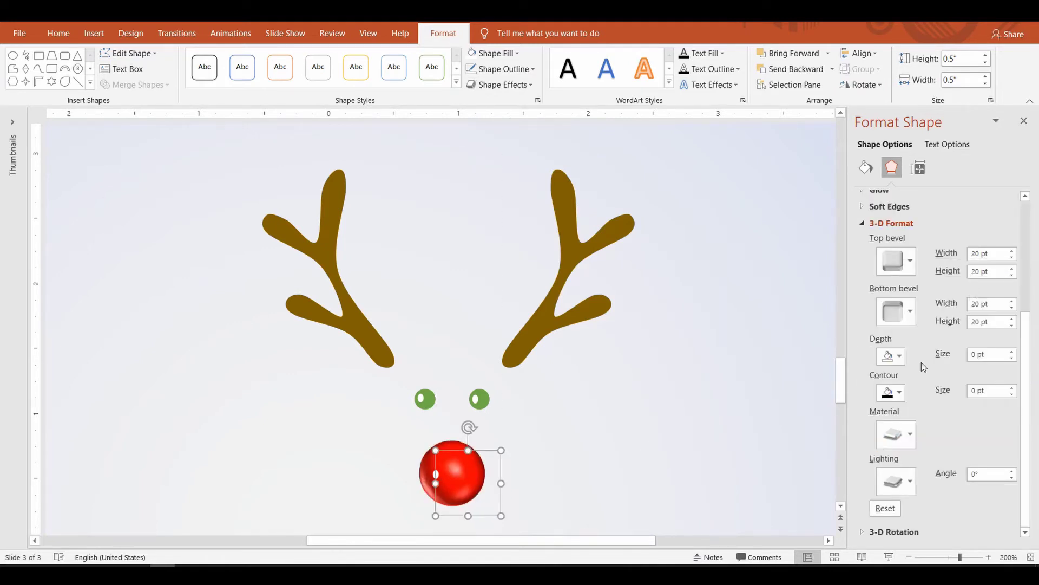
- Remove the white highlight oval from the reindeer's nose
{"action": "left_click", "coordinate": [642, 497]}
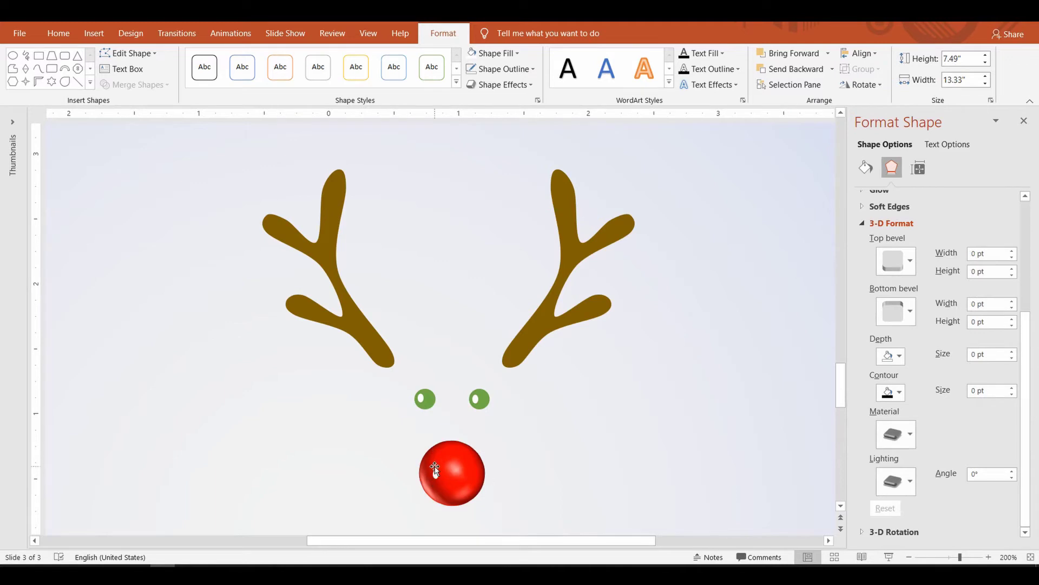
{"action": "left_click", "coordinate": [436, 470]}
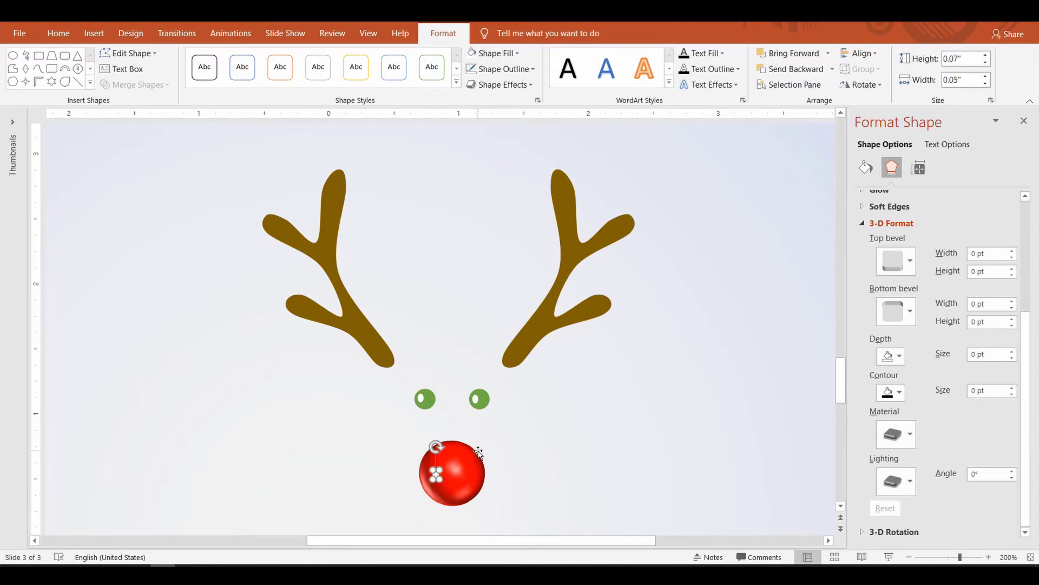
{"action": "left_click", "coordinate": [1031, 558]}
{"action": "left_click", "coordinate": [815, 208]}
{"action": "left_click", "coordinate": [488, 309]}
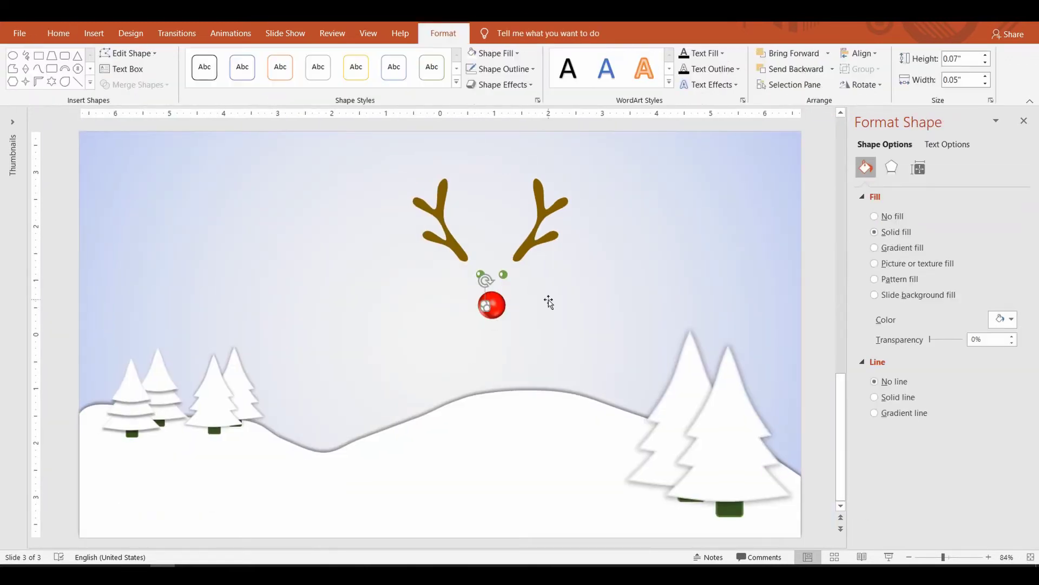
{"action": "left_click", "coordinate": [548, 301]}
- Paste the yellow, red, blue and green balls and start placing them in the sky above the large trees
{"action": "key", "text": "ctrl+v"}
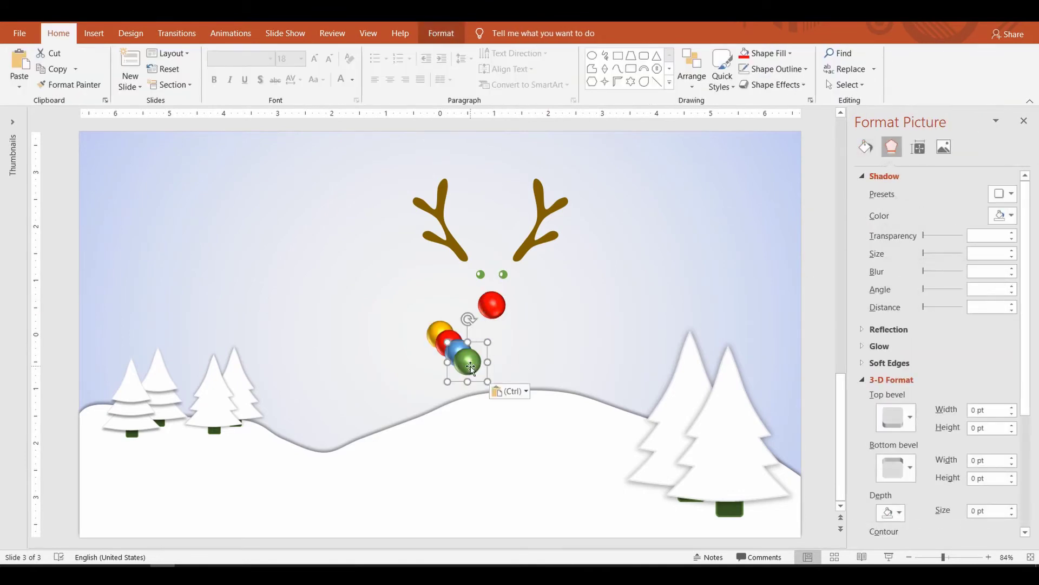
{"action": "left_click_drag", "start_coordinate": [469, 366], "coordinate": [763, 206]}
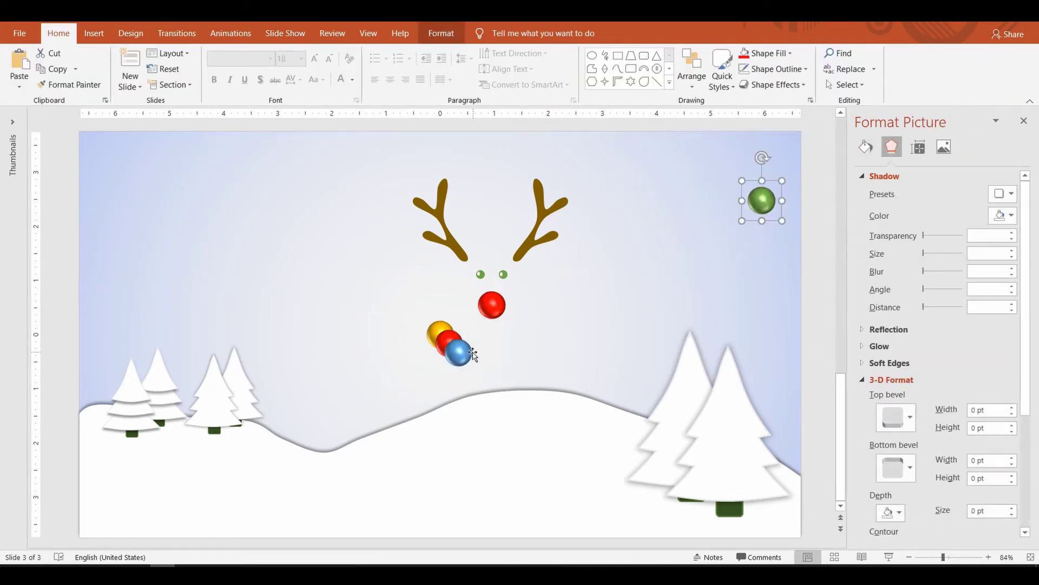
{"action": "left_click_drag", "start_coordinate": [463, 354], "coordinate": [688, 273]}
{"action": "left_click_drag", "start_coordinate": [665, 287], "coordinate": [637, 315]}
{"action": "left_click_drag", "start_coordinate": [420, 354], "coordinate": [401, 373]}
{"action": "left_click_drag", "start_coordinate": [440, 343], "coordinate": [642, 221]}
- Resize and arrange the four balls in a row of touching ornaments, with red largest, yellow second, and blue and green smaller
{"action": "left_click_drag", "start_coordinate": [741, 220], "coordinate": [728, 233]}
{"action": "mouse_move", "coordinate": [764, 209]}
{"action": "left_mouse_down"}
{"action": "mouse_move", "coordinate": [769, 190]}
{"action": "mouse_move", "coordinate": [771, 281]}
{"action": "mouse_move", "coordinate": [780, 212]}
{"action": "left_mouse_up"}
{"action": "mouse_move", "coordinate": [735, 230]}
{"action": "left_mouse_down"}
{"action": "mouse_move", "coordinate": [723, 230]}
{"action": "mouse_move", "coordinate": [733, 248]}
{"action": "mouse_move", "coordinate": [716, 226]}
{"action": "left_mouse_up"}
{"action": "left_click", "coordinate": [780, 208]}
{"action": "left_click", "coordinate": [724, 227]}
{"action": "left_click", "coordinate": [701, 272]}
{"action": "left_click_drag", "start_coordinate": [639, 314], "coordinate": [630, 325]}
{"action": "left_click", "coordinate": [642, 214]}
{"action": "left_click_drag", "start_coordinate": [604, 251], "coordinate": [591, 265]}
{"action": "left_click_drag", "start_coordinate": [685, 268], "coordinate": [682, 254]}
{"action": "left_click_drag", "start_coordinate": [715, 225], "coordinate": [724, 234]}
{"action": "mouse_move", "coordinate": [773, 210]}
{"action": "left_mouse_down"}
{"action": "mouse_move", "coordinate": [778, 225]}
{"action": "mouse_move", "coordinate": [767, 217]}
{"action": "left_mouse_up"}
{"action": "left_click", "coordinate": [578, 127]}
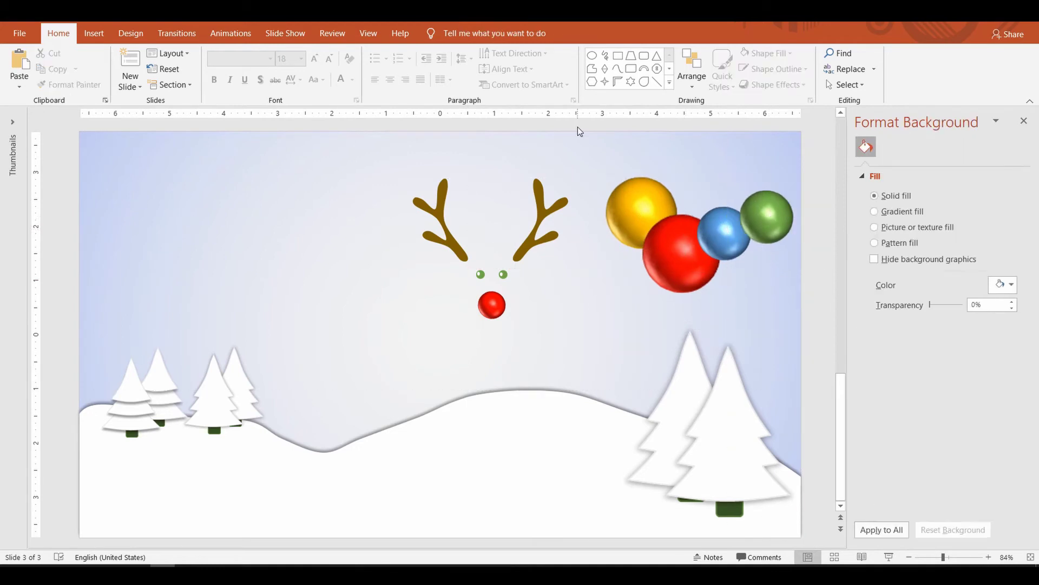
- Draw a small cap shape 0.44" wide and 0.2" high on top of the yellow ball and give it a gray style
{"action": "left_click", "coordinate": [644, 56]}
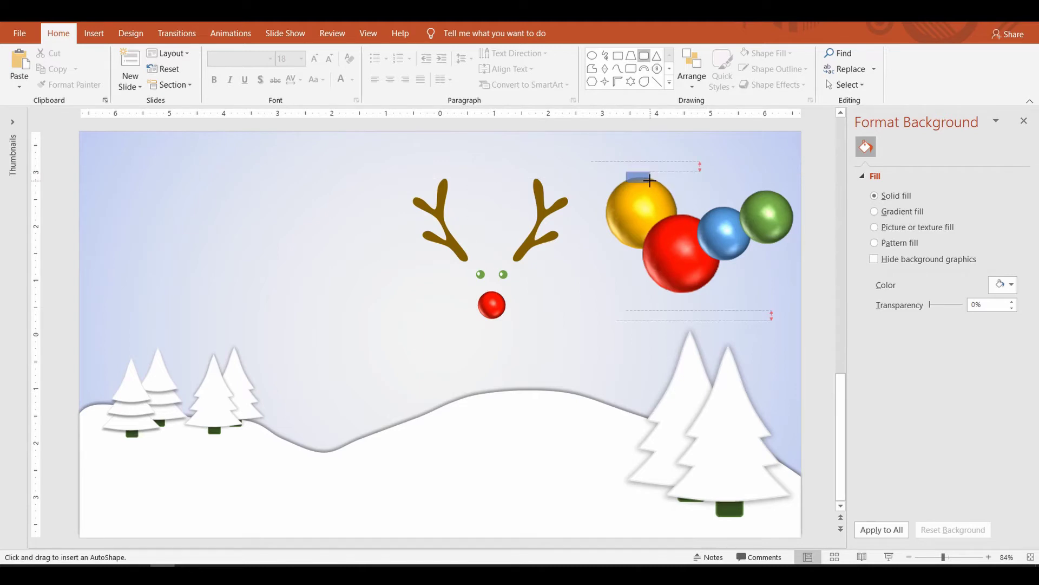
{"action": "left_click_drag", "start_coordinate": [650, 181], "coordinate": [642, 176]}
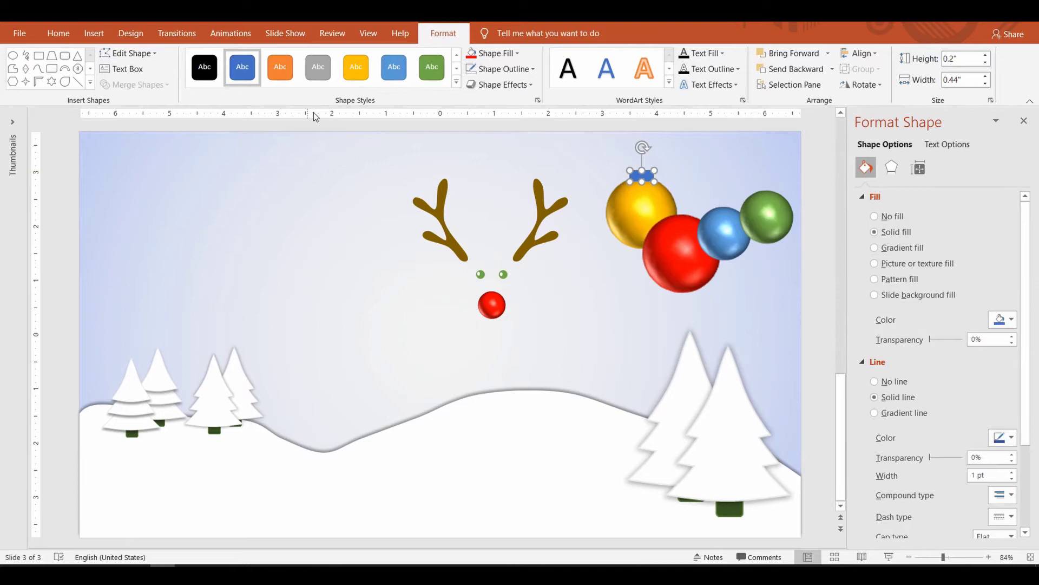
{"action": "left_click", "coordinate": [326, 81]}
- Fill the cap with a gray radial gradient and set its last gradient stop to -35% brightness
{"action": "left_click", "coordinate": [499, 54]}
{"action": "mouse_move", "coordinate": [501, 262]}
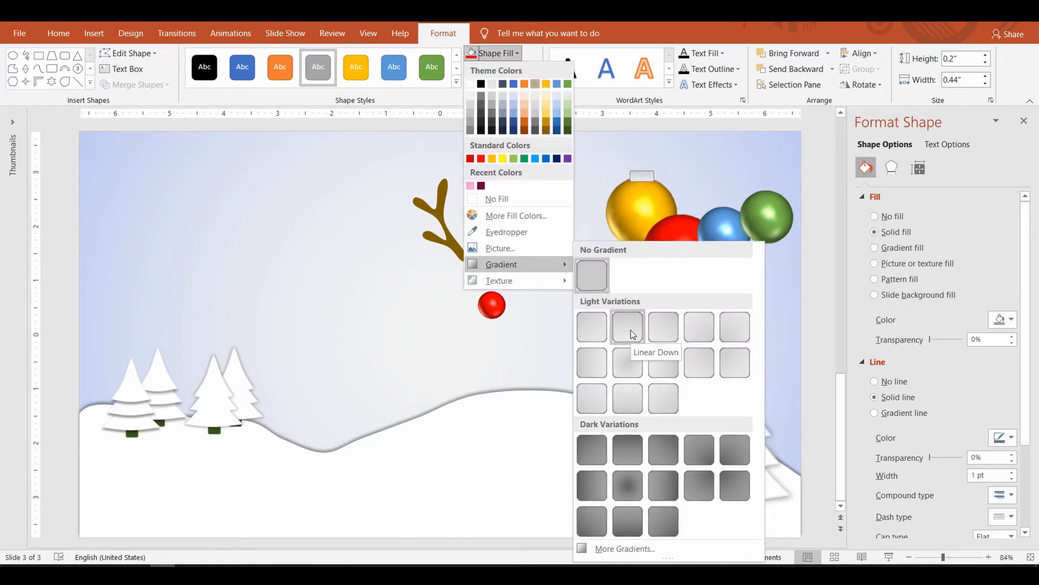
{"action": "left_click", "coordinate": [626, 364]}
{"action": "left_click", "coordinate": [574, 157]}
{"action": "left_click", "coordinate": [642, 176]}
{"action": "left_click", "coordinate": [498, 53]}
{"action": "left_click", "coordinate": [617, 448]}
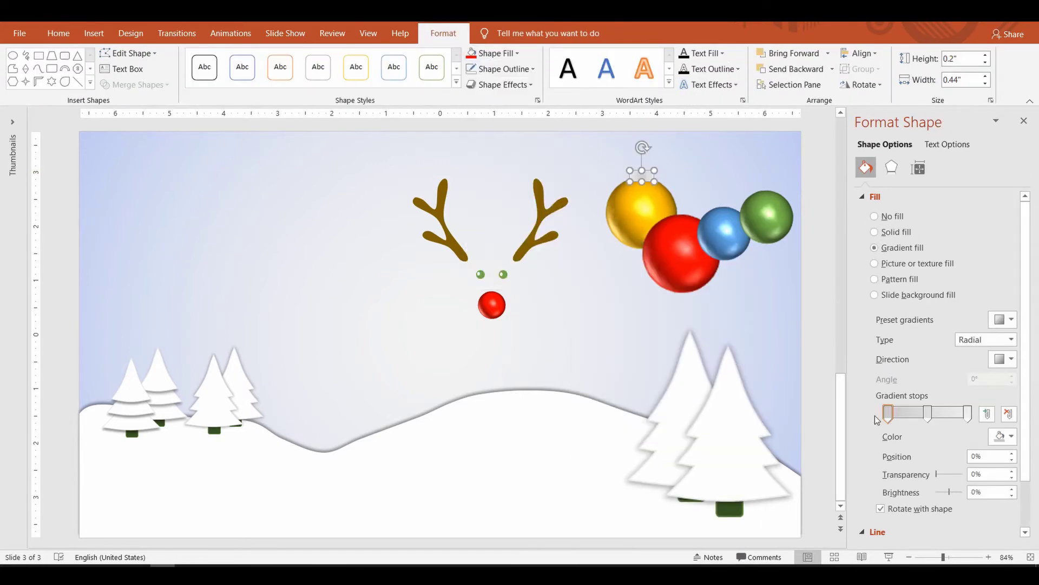
{"action": "left_click", "coordinate": [1002, 436]}
{"action": "left_click", "coordinate": [935, 336]}
{"action": "left_click", "coordinate": [807, 165]}
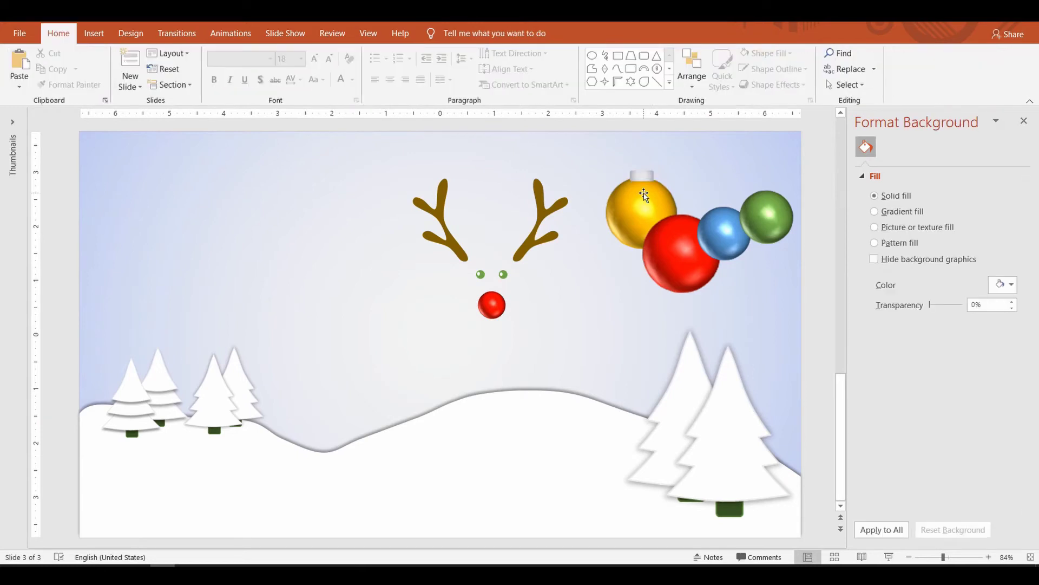
- Send the cap on the yellow ball backward in the stacking order
{"action": "left_click", "coordinate": [642, 178]}
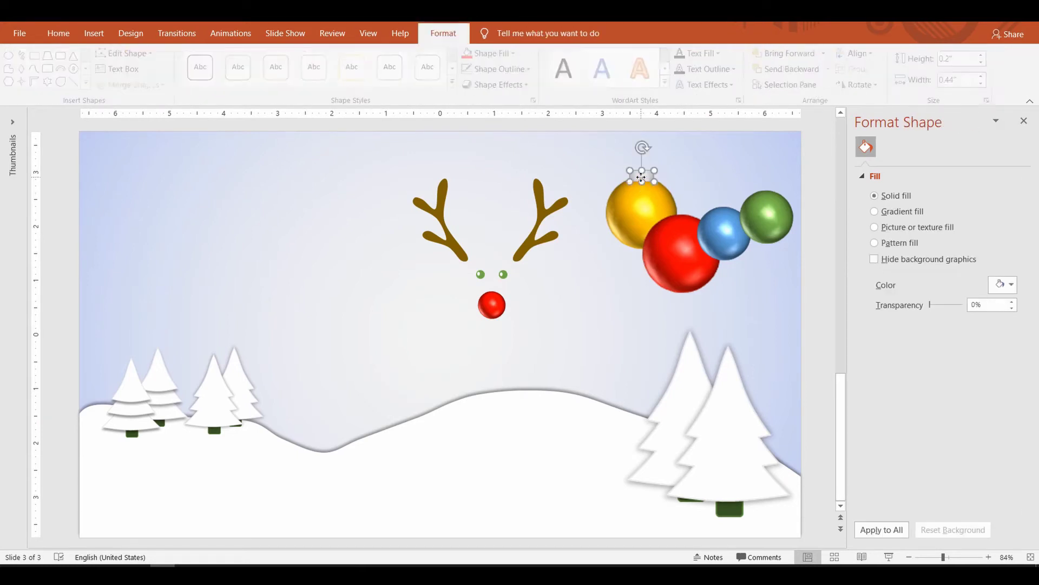
{"action": "right_click", "coordinate": [641, 176]}
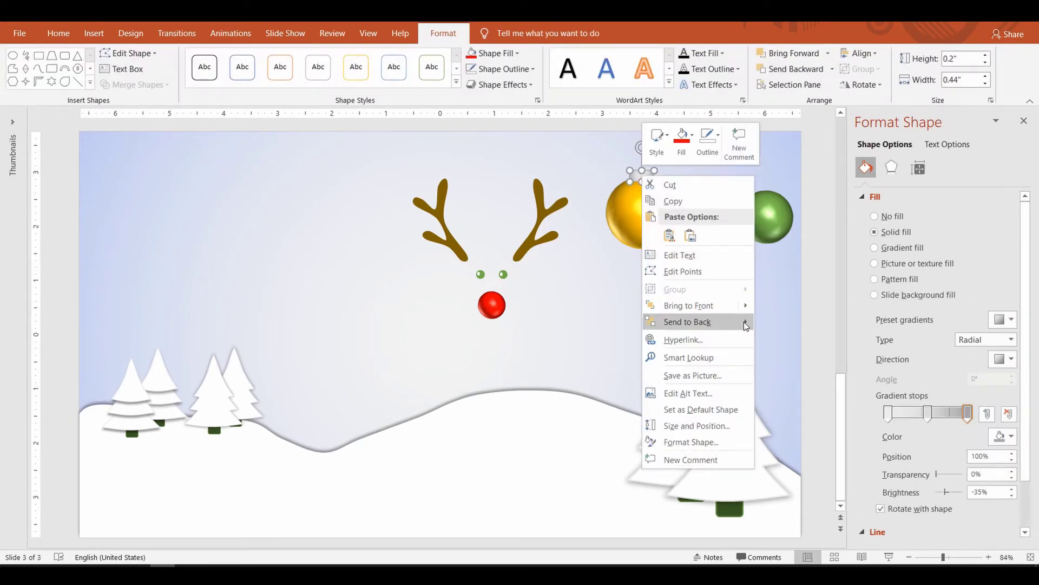
{"action": "mouse_move", "coordinate": [744, 322]}
{"action": "left_click", "coordinate": [790, 340]}
{"action": "left_click", "coordinate": [800, 319]}
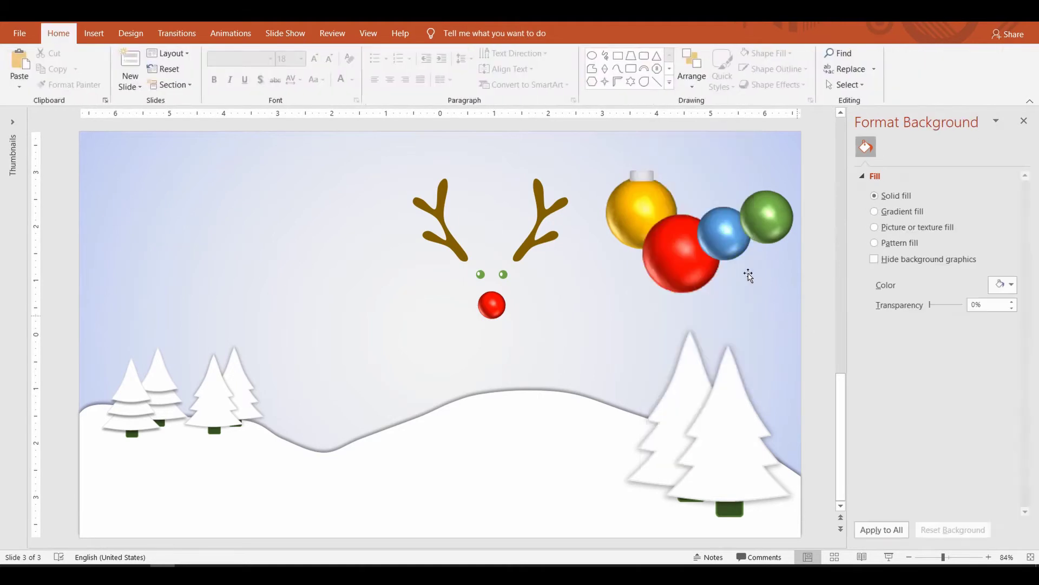
- Copy the gray cap onto the tops of the red, blue and green balls
{"action": "left_click", "coordinate": [646, 178]}
{"action": "key", "text": "ctrl+c"}
{"action": "key", "text": "ctrl+v"}
{"action": "left_click_drag", "start_coordinate": [653, 186], "coordinate": [726, 206]}
{"action": "key", "text": "ctrl+v"}
{"action": "key", "text": "ctrl+v"}
{"action": "left_click", "coordinate": [770, 269]}
- Try to bring all four balls in front of their caps by cutting and repasting them together
{"action": "left_click", "coordinate": [645, 189]}
{"action": "left_click", "coordinate": [706, 233], "text": "shift"}
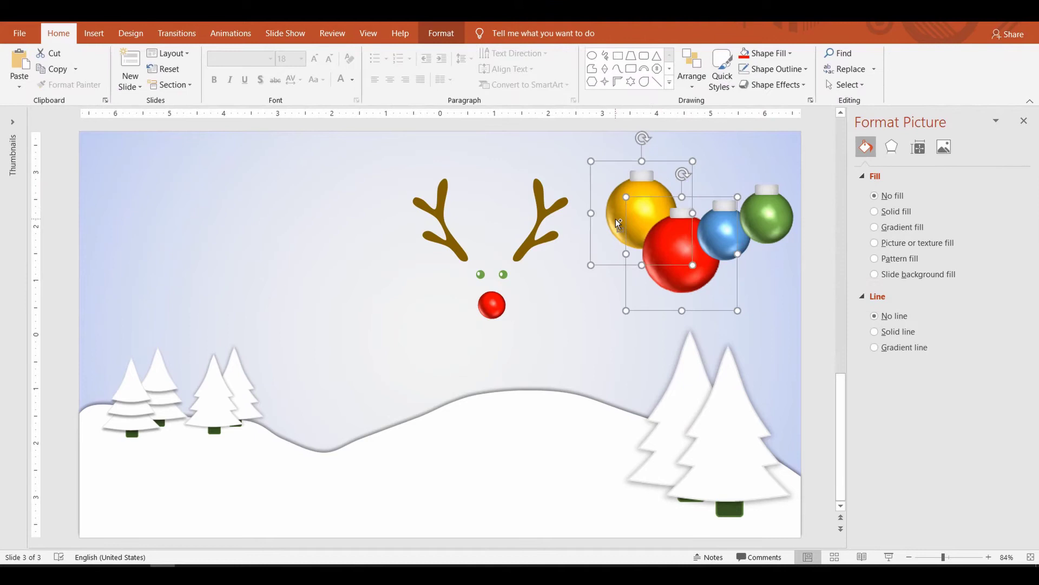
{"action": "left_click", "coordinate": [766, 222], "text": "shift"}
{"action": "left_click", "coordinate": [721, 233], "text": "shift"}
{"action": "key", "text": "ctrl+x"}
{"action": "key", "text": "ctrl+v"}
{"action": "left_click", "coordinate": [706, 175]}
{"action": "left_click", "coordinate": [688, 212]}
{"action": "key", "text": "ctrl+z"}
{"action": "key", "text": "ctrl+z"}
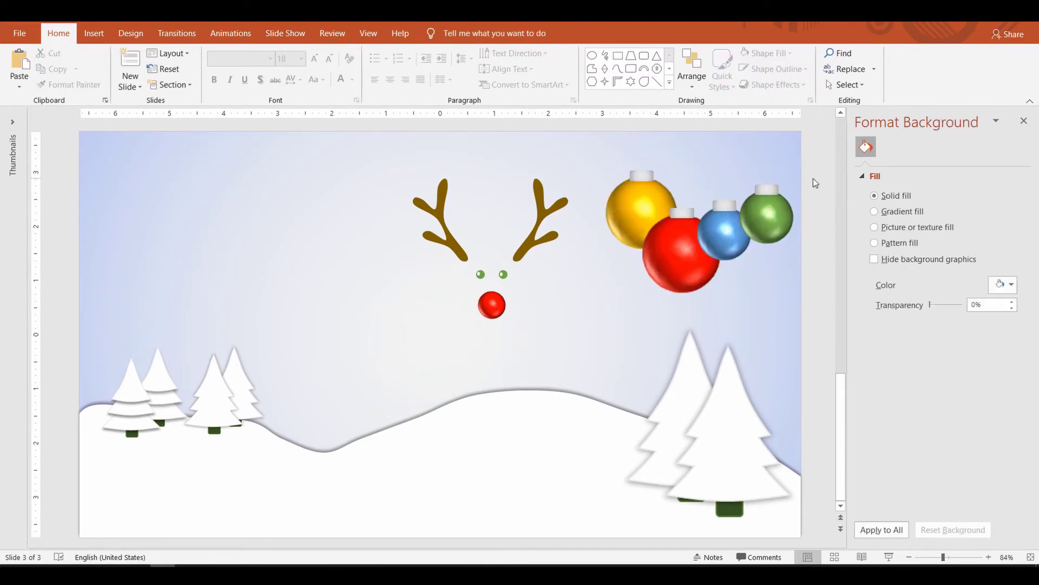
- Cut and repaste the green and yellow balls individually so each sits in front of its cap
{"action": "left_click", "coordinate": [773, 211]}
{"action": "key", "text": "ctrl+x"}
{"action": "key", "text": "ctrl+v"}
{"action": "left_click", "coordinate": [817, 217]}
{"action": "left_click", "coordinate": [639, 211]}
{"action": "left_click", "coordinate": [641, 192]}
{"action": "key", "text": "ctrl+x"}
{"action": "key", "text": "ctrl+v"}
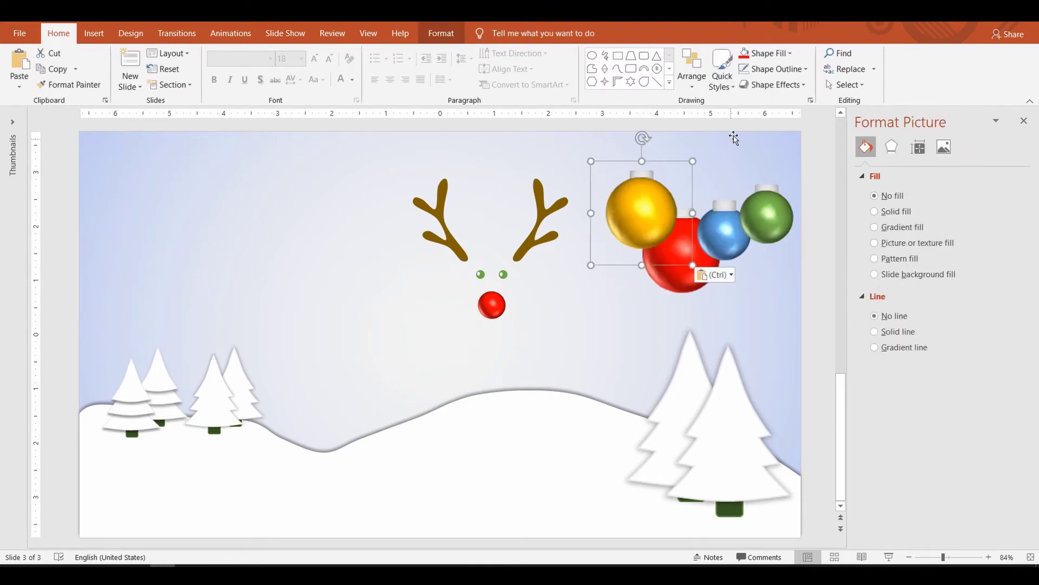
{"action": "left_click", "coordinate": [734, 137]}
- Draw a gold vertical line about 0.72" long from the yellow ball's cap to the slide's top edge and change its weight
{"action": "left_click", "coordinate": [656, 82]}
{"action": "left_click_drag", "start_coordinate": [642, 171], "coordinate": [642, 132]}
{"action": "left_click", "coordinate": [501, 69]}
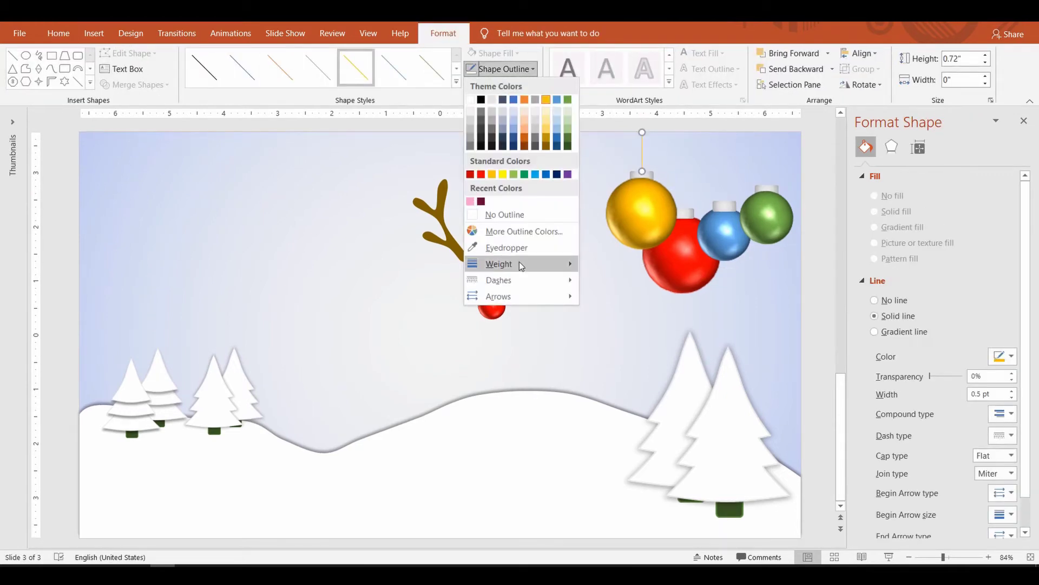
{"action": "mouse_move", "coordinate": [521, 265]}
{"action": "left_click", "coordinate": [635, 322]}
- Duplicate the gold line for the red, blue and green balls, running each from the slide's top edge to its cap
{"action": "left_click_drag", "start_coordinate": [643, 151], "coordinate": [682, 132]}
{"action": "key", "text": "ctrl+d"}
{"action": "left_click_drag", "start_coordinate": [692, 185], "coordinate": [724, 168]}
{"action": "left_click_drag", "start_coordinate": [724, 124], "coordinate": [724, 131]}
{"action": "left_click", "coordinate": [682, 176]}
{"action": "key", "text": "ctrl+d"}
{"action": "left_click_drag", "start_coordinate": [691, 190], "coordinate": [767, 186]}
{"action": "left_click", "coordinate": [812, 201]}
{"action": "left_click", "coordinate": [767, 145]}
{"action": "left_click", "coordinate": [817, 282]}
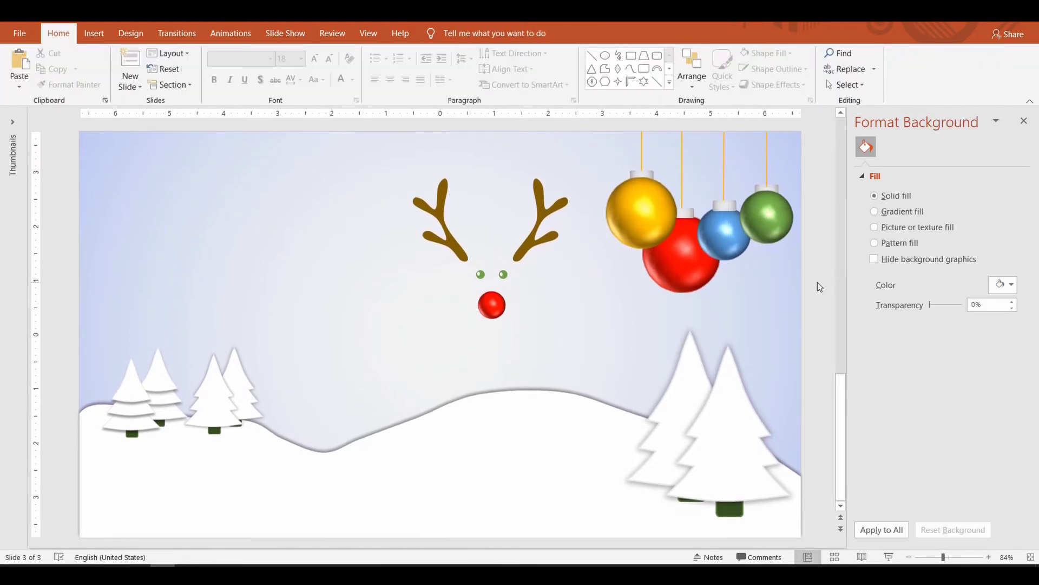
- Send the blue ball backward so it sits behind the red ball
{"action": "right_click", "coordinate": [723, 243]}
{"action": "mouse_move", "coordinate": [835, 372]}
{"action": "left_click", "coordinate": [870, 390]}
{"action": "left_click", "coordinate": [829, 324]}
- Select the antlers, eyes and nose together and move the reindeer about 2 inches away from the hanging balls, slightly higher
{"action": "left_click_drag", "start_coordinate": [377, 125], "coordinate": [598, 353]}
{"action": "left_click_drag", "start_coordinate": [539, 239], "coordinate": [428, 228]}
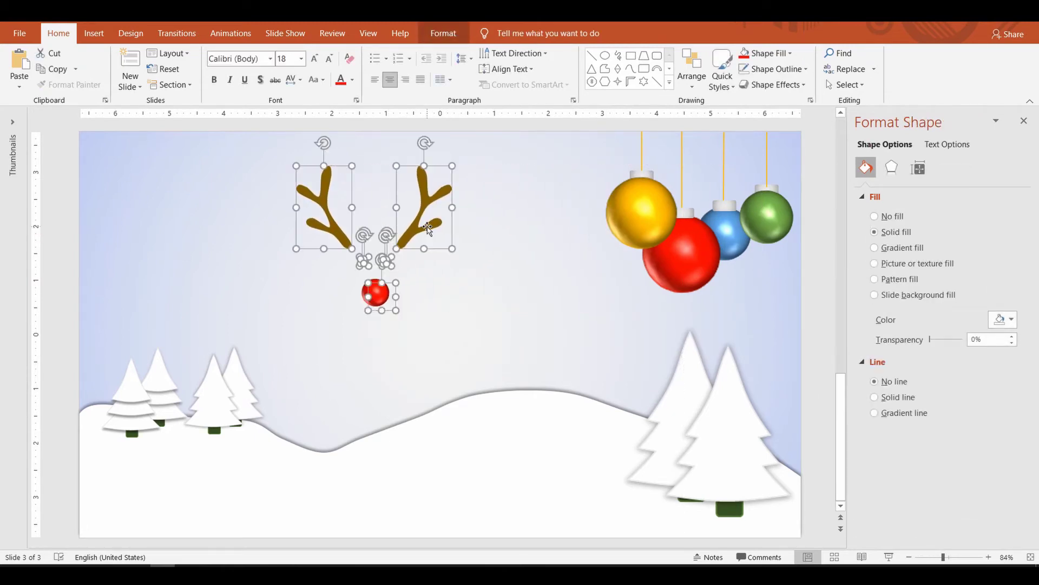
- Draw a rectangle with rounded diagonal corners about 0.56" by 0.47" between the antlers and fill it red
{"action": "left_click", "coordinate": [711, 320]}
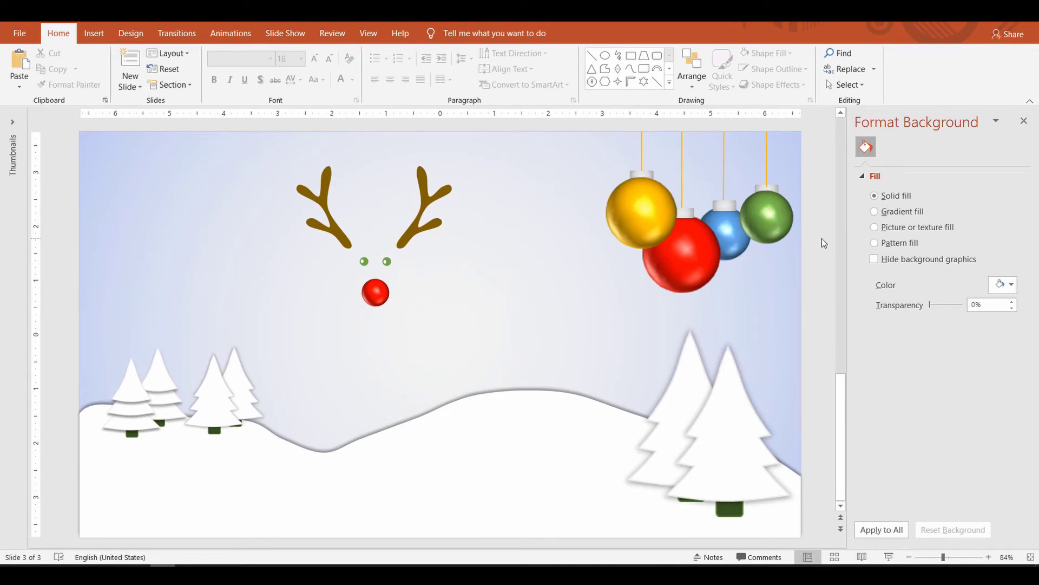
{"action": "left_click", "coordinate": [669, 82]}
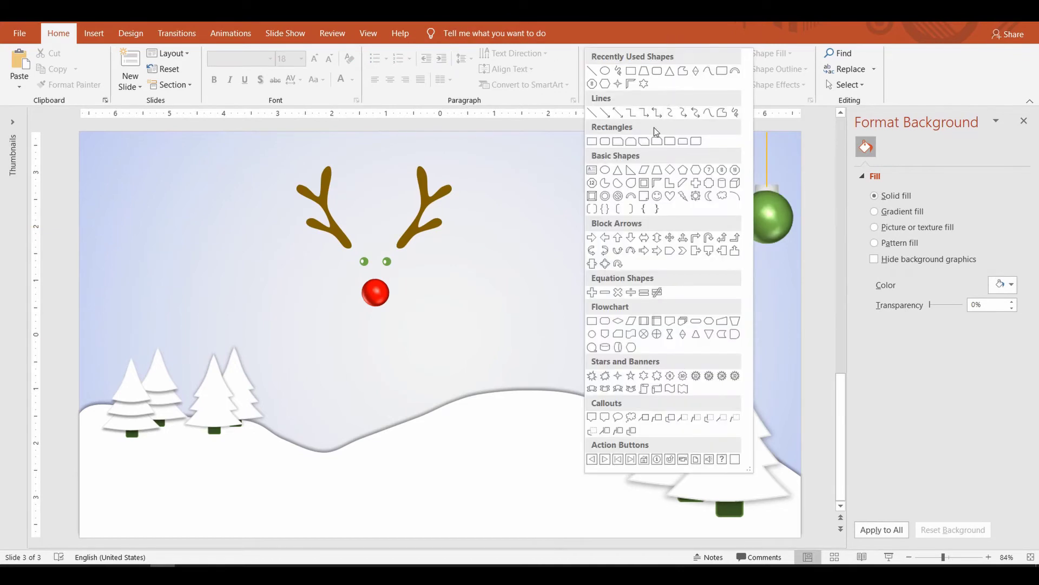
{"action": "left_click", "coordinate": [696, 142]}
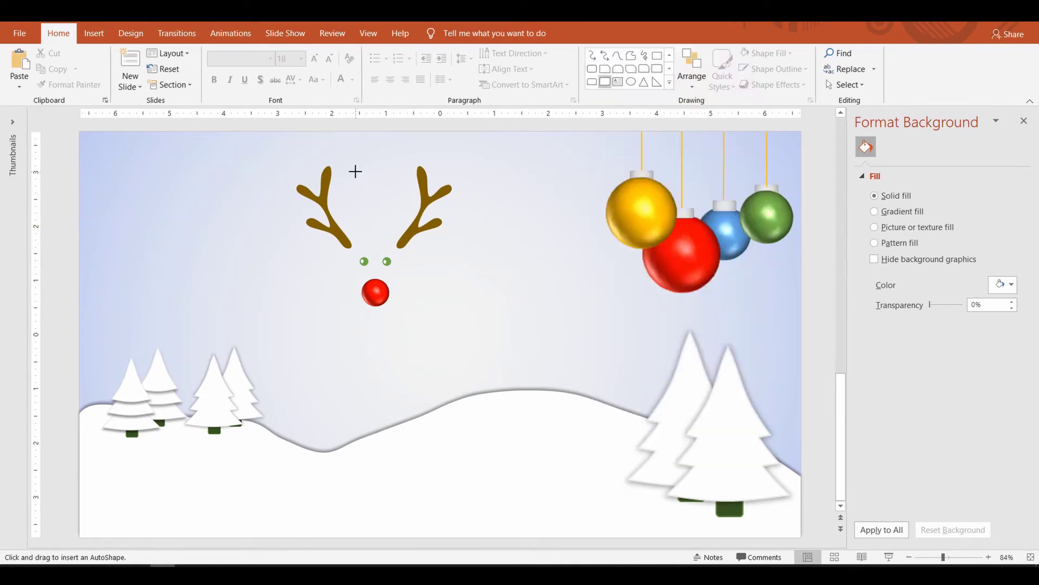
{"action": "mouse_move", "coordinate": [355, 171]}
{"action": "left_mouse_down"}
{"action": "mouse_move", "coordinate": [389, 185]}
{"action": "mouse_move", "coordinate": [376, 183]}
{"action": "mouse_move", "coordinate": [375, 201]}
{"action": "mouse_move", "coordinate": [381, 181]}
{"action": "left_mouse_up"}
{"action": "left_click", "coordinate": [473, 53]}
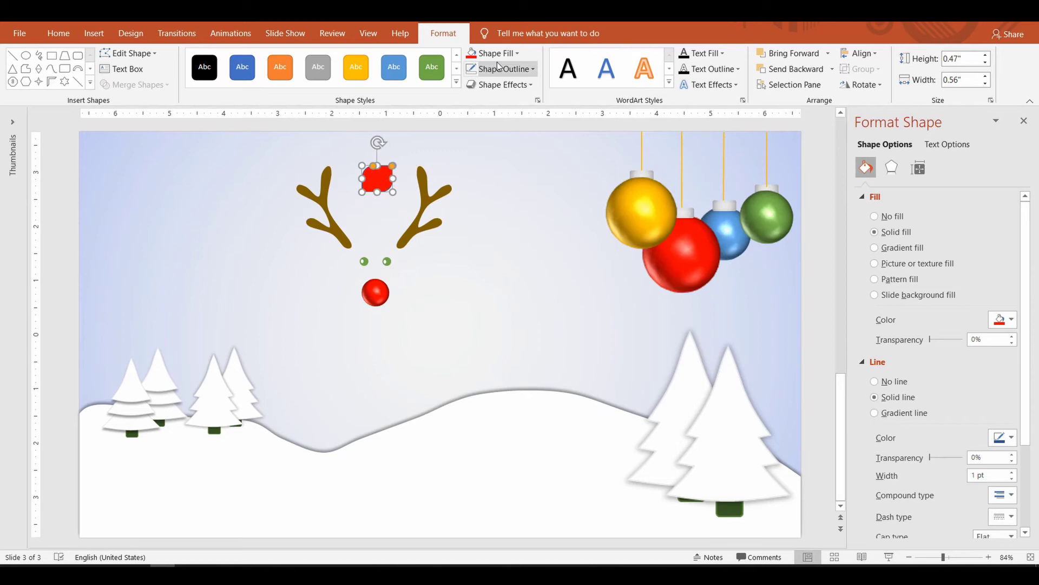
- Give the red hat shape a white outline with a weight of 3 pt
{"action": "left_click", "coordinate": [473, 69]}
{"action": "left_click", "coordinate": [504, 68]}
{"action": "left_click", "coordinate": [470, 99]}
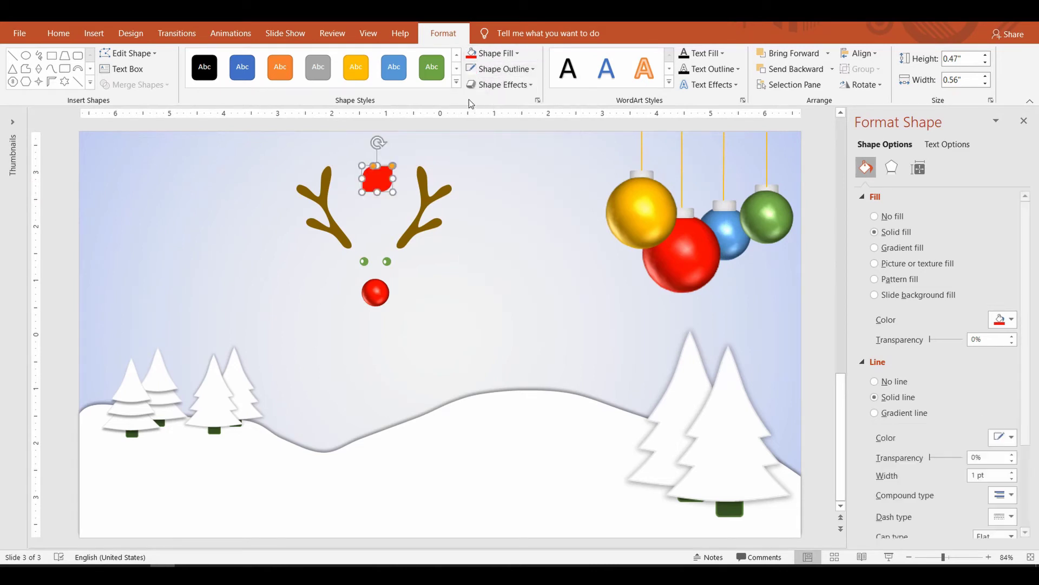
{"action": "left_click", "coordinate": [512, 69]}
{"action": "mouse_move", "coordinate": [521, 262]}
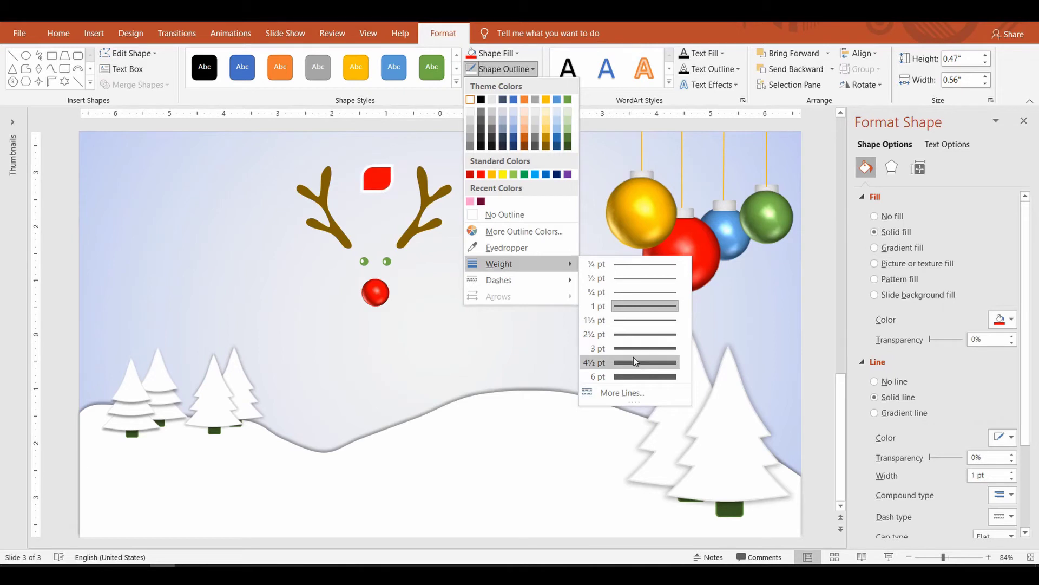
{"action": "left_click", "coordinate": [633, 348]}
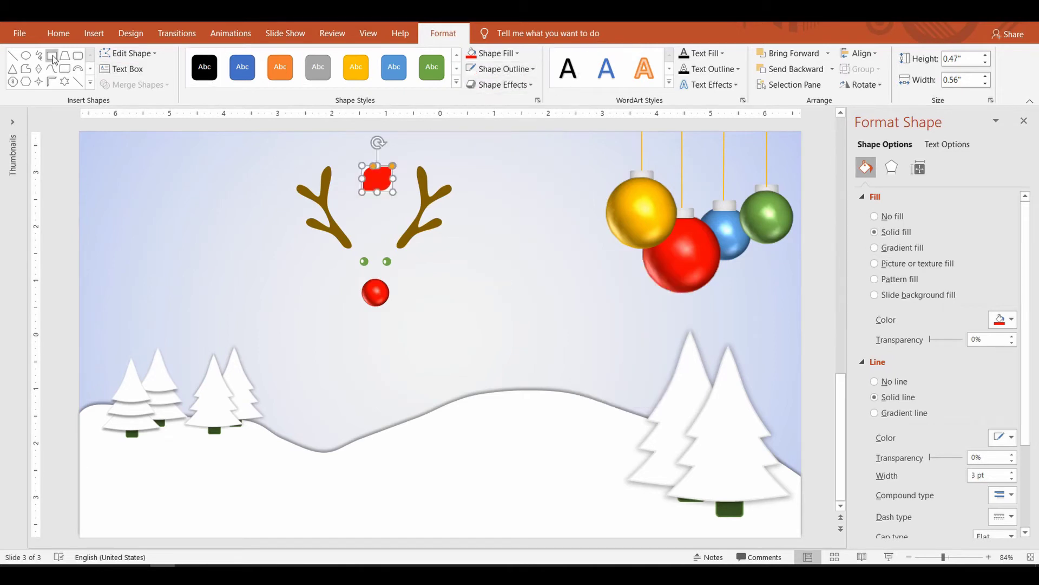
- Draw a thin rectangle across the hat's lower edge as a brim and copy the red hat shape's formatting onto it
{"action": "left_click", "coordinate": [65, 70]}
{"action": "left_click", "coordinate": [657, 70]}
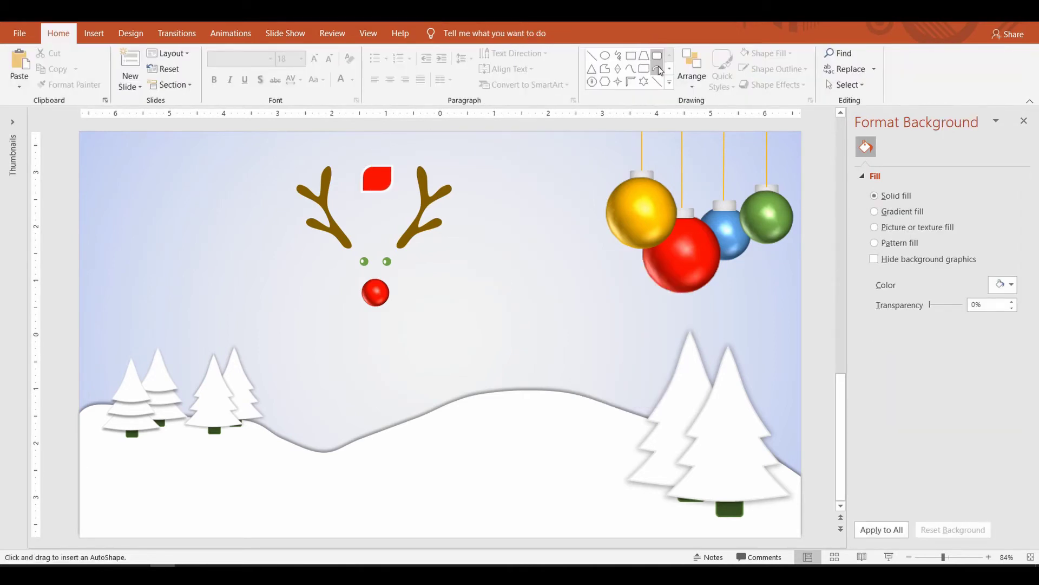
{"action": "left_click_drag", "start_coordinate": [370, 191], "coordinate": [392, 193]}
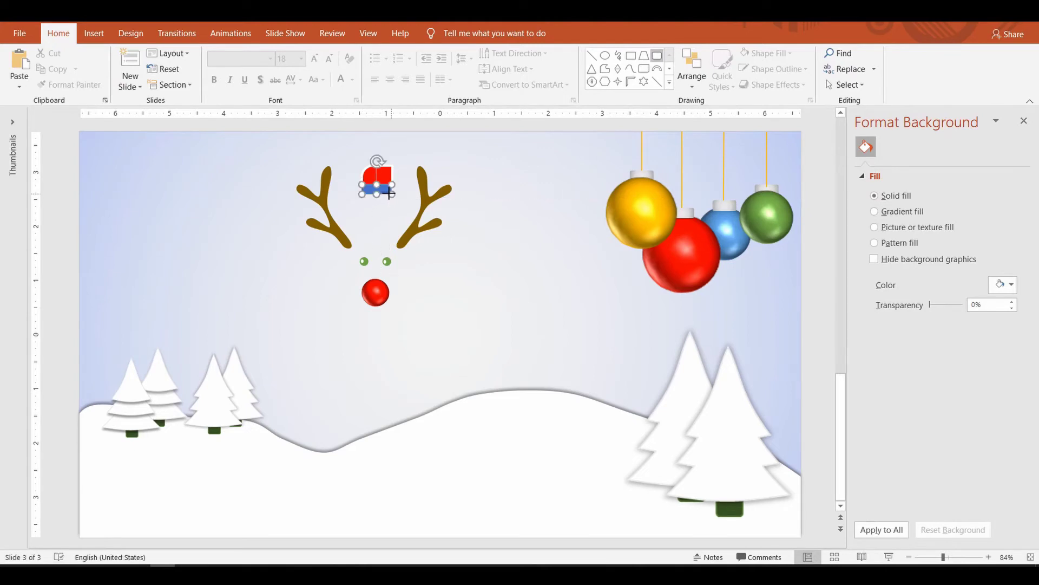
{"action": "left_click", "coordinate": [389, 172]}
{"action": "left_click", "coordinate": [58, 33]}
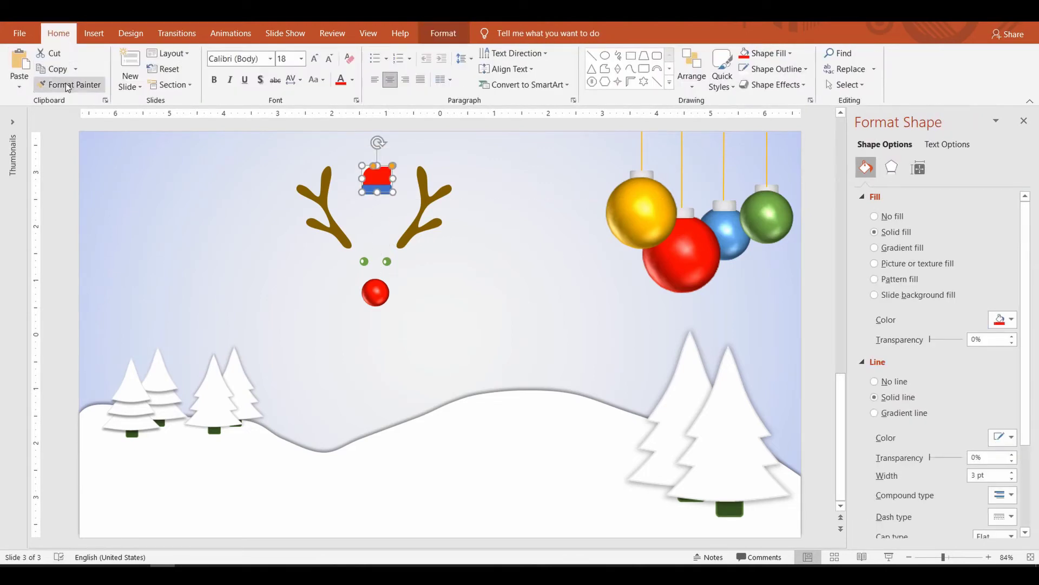
{"action": "left_click", "coordinate": [382, 188]}
{"action": "left_click", "coordinate": [460, 175]}
- Widen the hat's brim so it extends slightly past the crown on both sides
{"action": "left_click", "coordinate": [384, 190]}
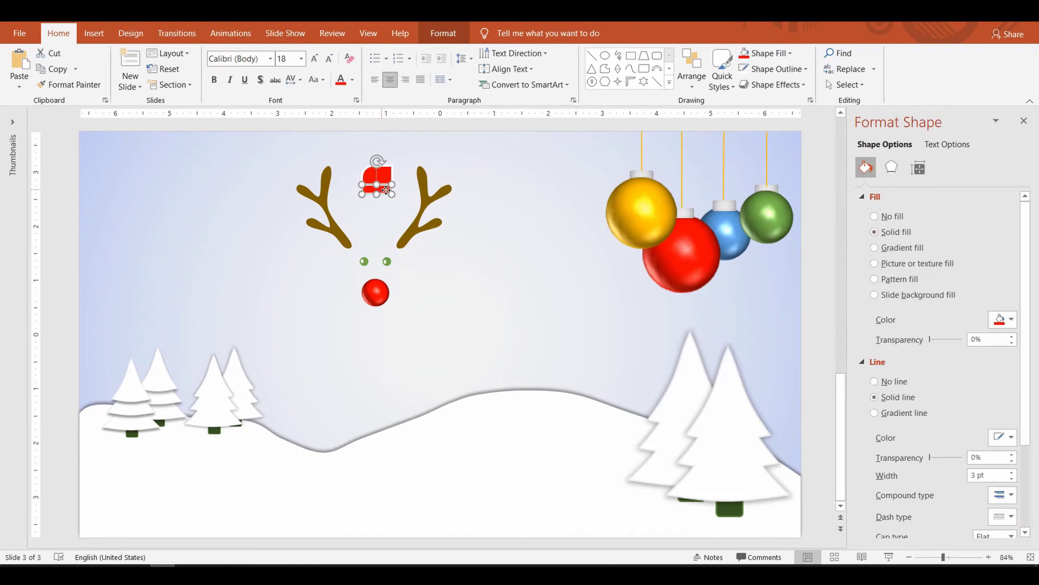
{"action": "key", "text": "shift+Right"}
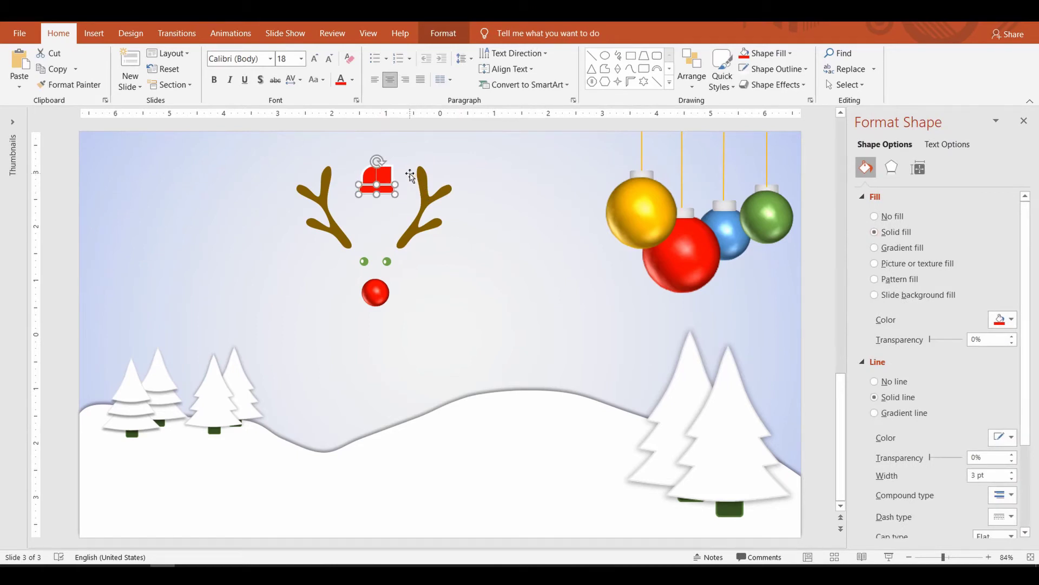
{"action": "key", "text": "Escape"}
- Add a small pompom circle at the hat's upper corner with the hat's copied formatting, and nudge the brim slightly lower
{"action": "left_click", "coordinate": [605, 55]}
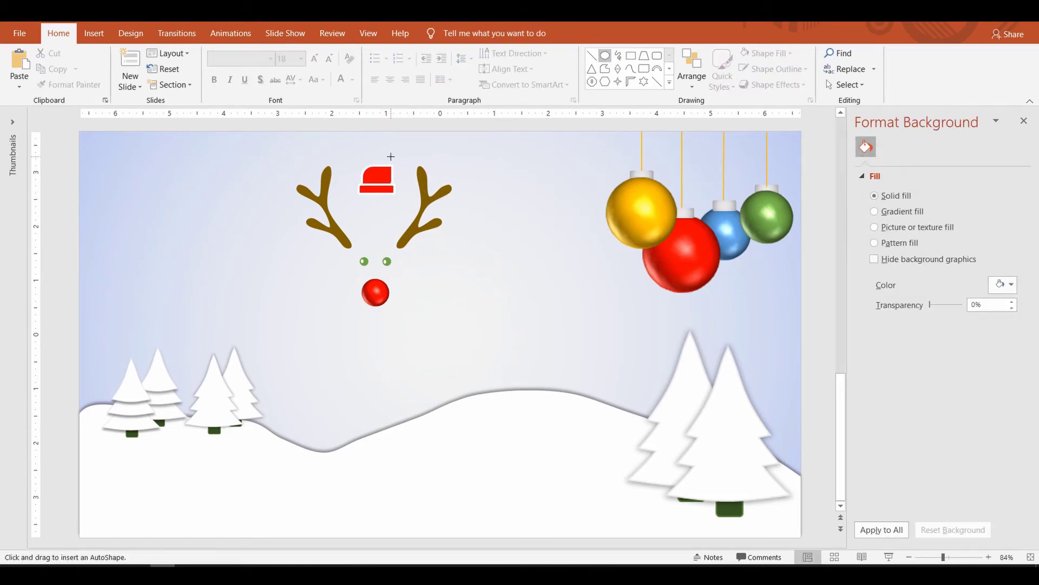
{"action": "left_click_drag", "start_coordinate": [391, 157], "coordinate": [405, 171]}
{"action": "left_click", "coordinate": [381, 176]}
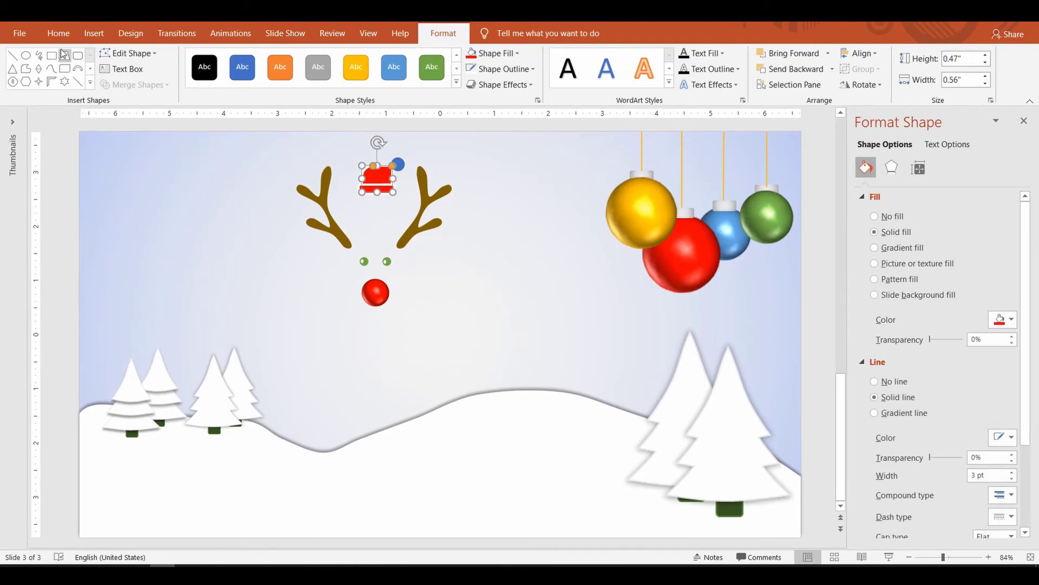
{"action": "left_click", "coordinate": [59, 33]}
{"action": "left_click", "coordinate": [70, 84]}
{"action": "left_click", "coordinate": [399, 163]}
{"action": "left_click", "coordinate": [488, 174]}
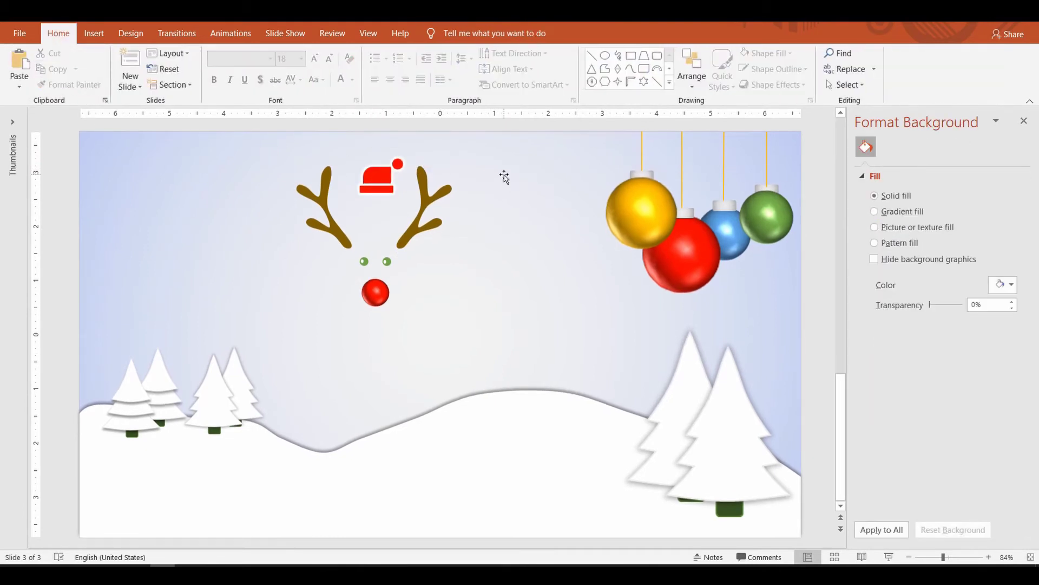
{"action": "left_click", "coordinate": [401, 196]}
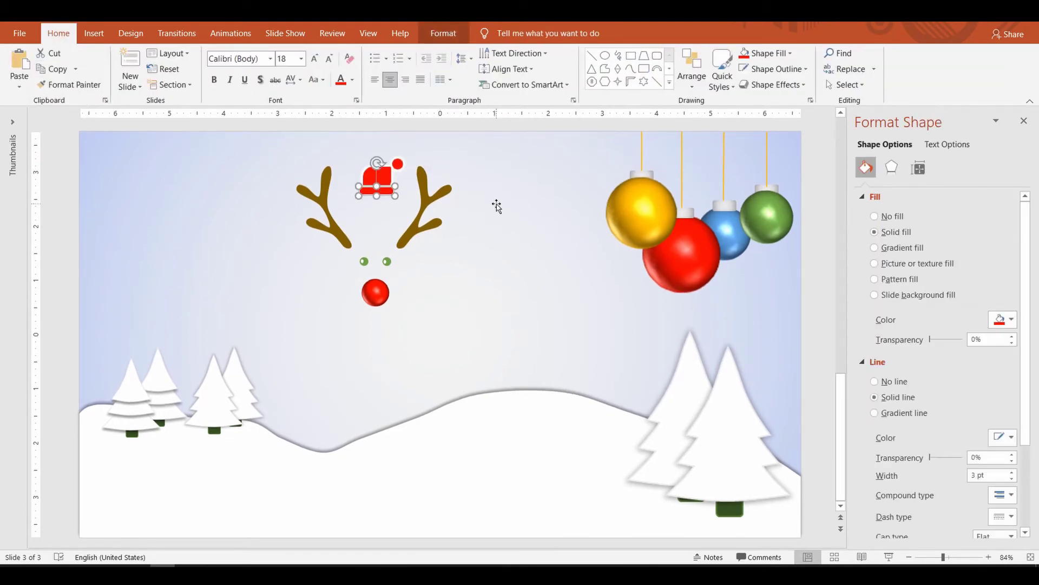
{"action": "left_click", "coordinate": [496, 207]}
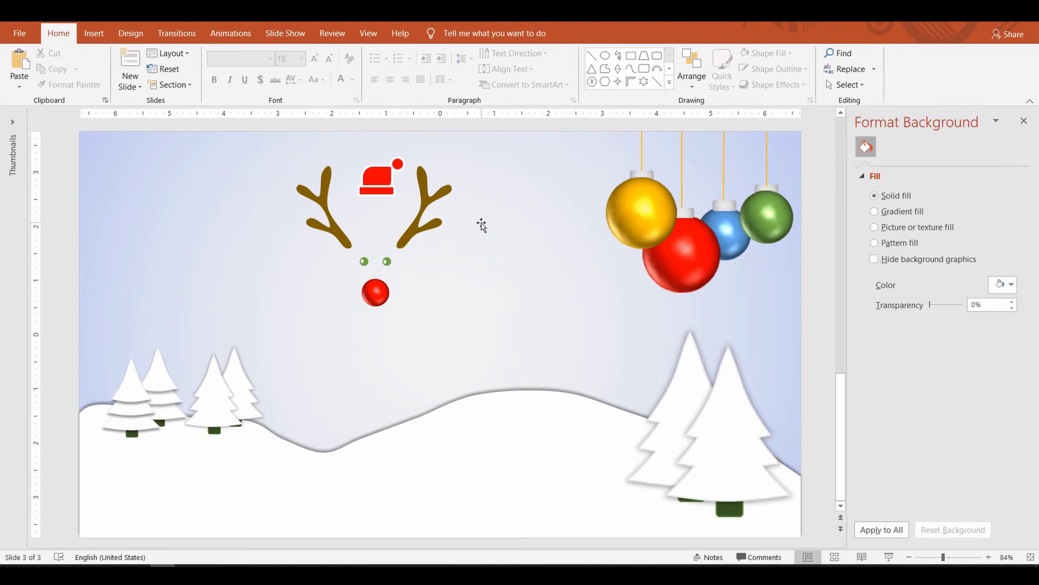
- Set the sky gradient's outer stop to the lightest tint of the theme blue
{"action": "left_click", "coordinate": [644, 82]}
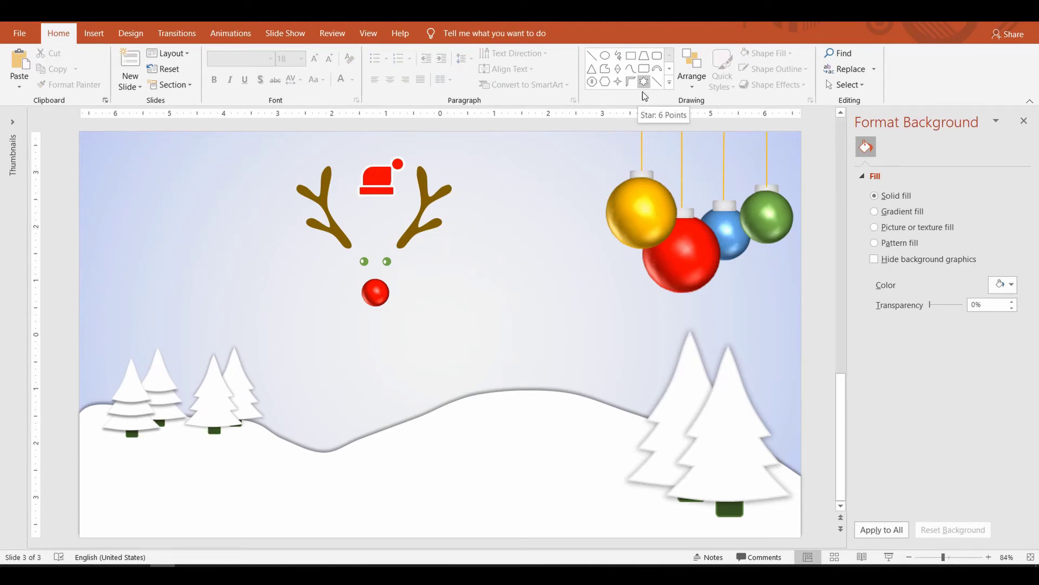
{"action": "left_click", "coordinate": [549, 289]}
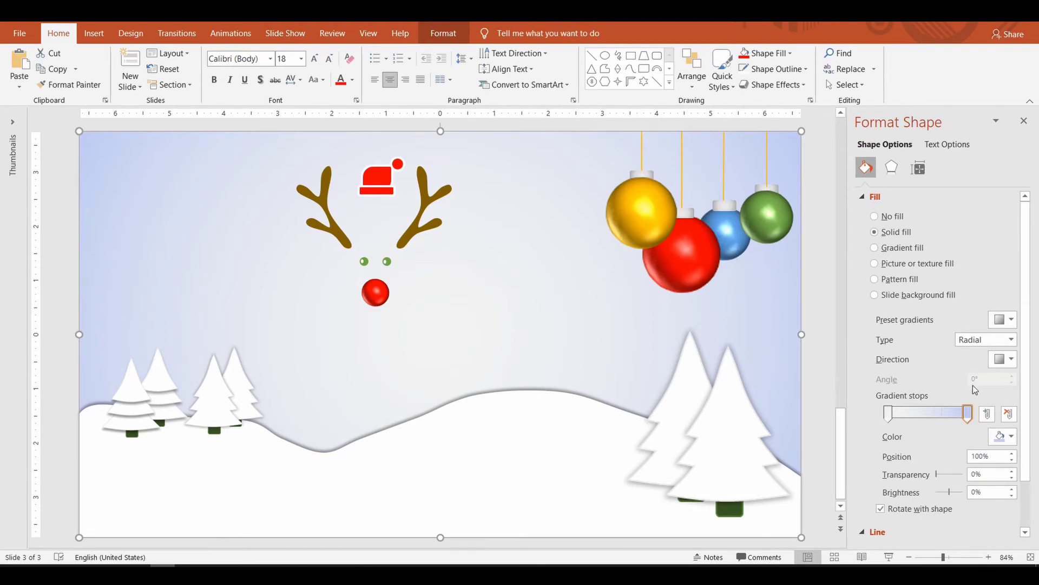
{"action": "left_click", "coordinate": [1006, 437]}
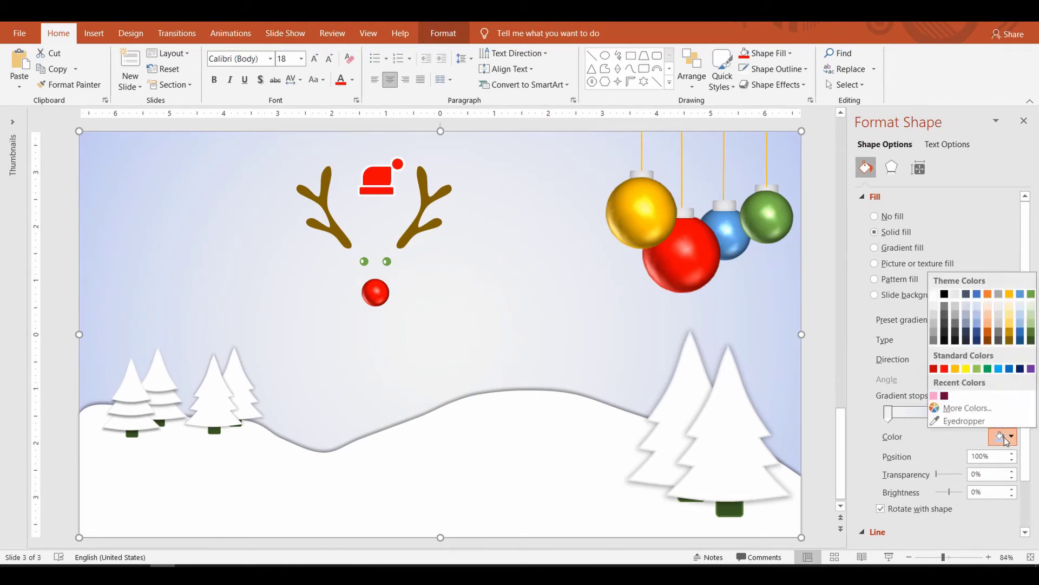
{"action": "left_click", "coordinate": [978, 305]}
{"action": "left_click", "coordinate": [821, 213]}
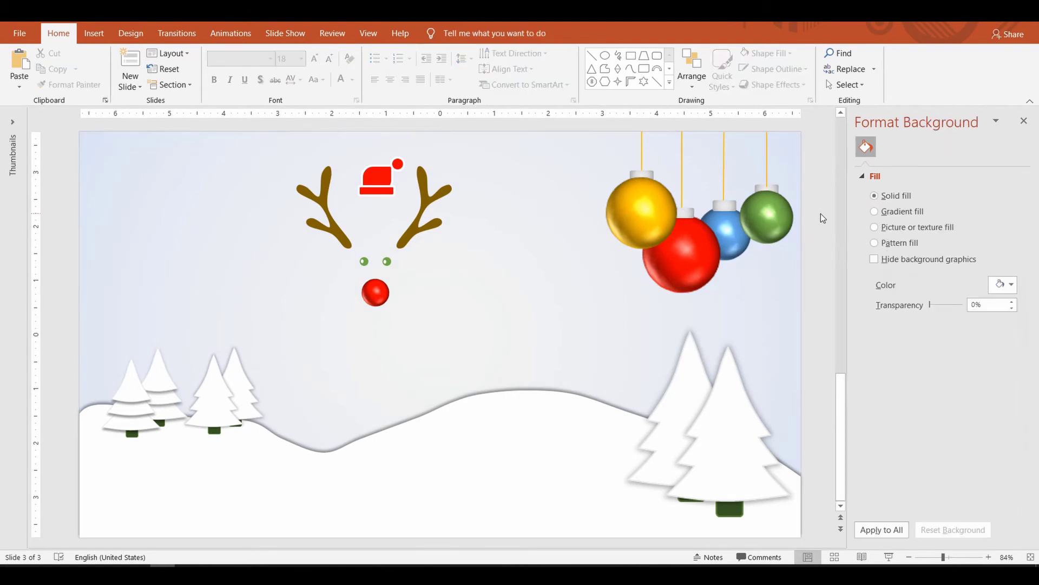
- Draw a small circle of 0.15" in the sky above the small fir trees and give it a white fill and white outline
{"action": "left_click", "coordinate": [606, 58]}
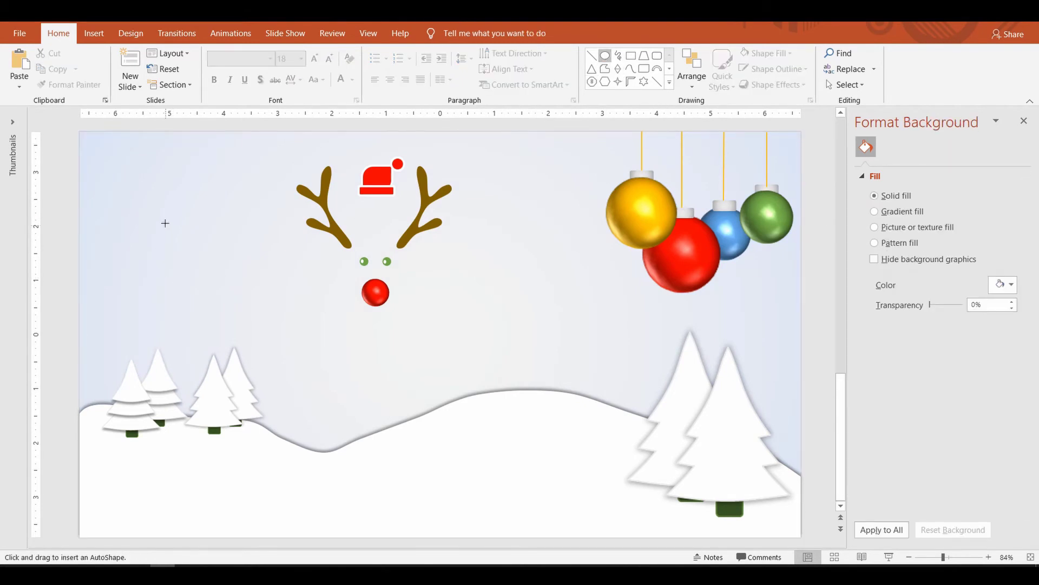
{"action": "left_click_drag", "start_coordinate": [165, 223], "coordinate": [174, 231]}
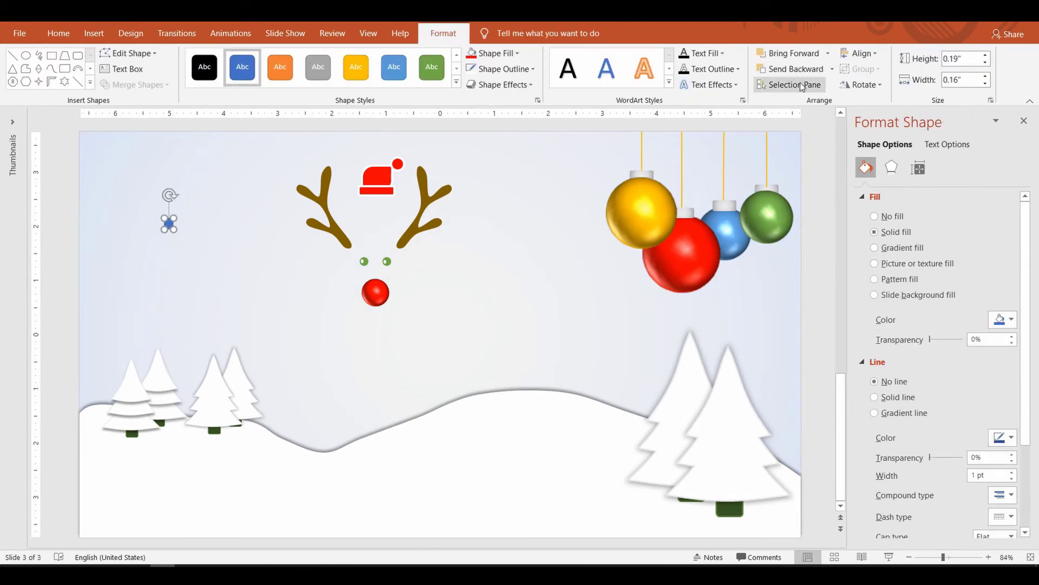
{"action": "left_click", "coordinate": [499, 69]}
{"action": "left_click", "coordinate": [512, 70]}
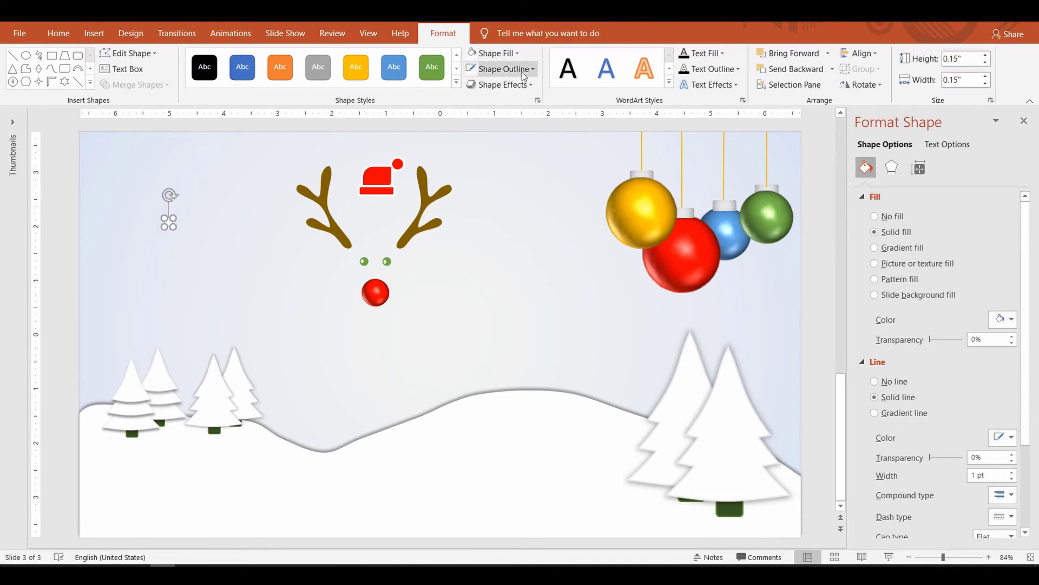
- Apply an 8 pt glow to the small white circle and set the glow color to white
{"action": "left_click", "coordinate": [523, 85]}
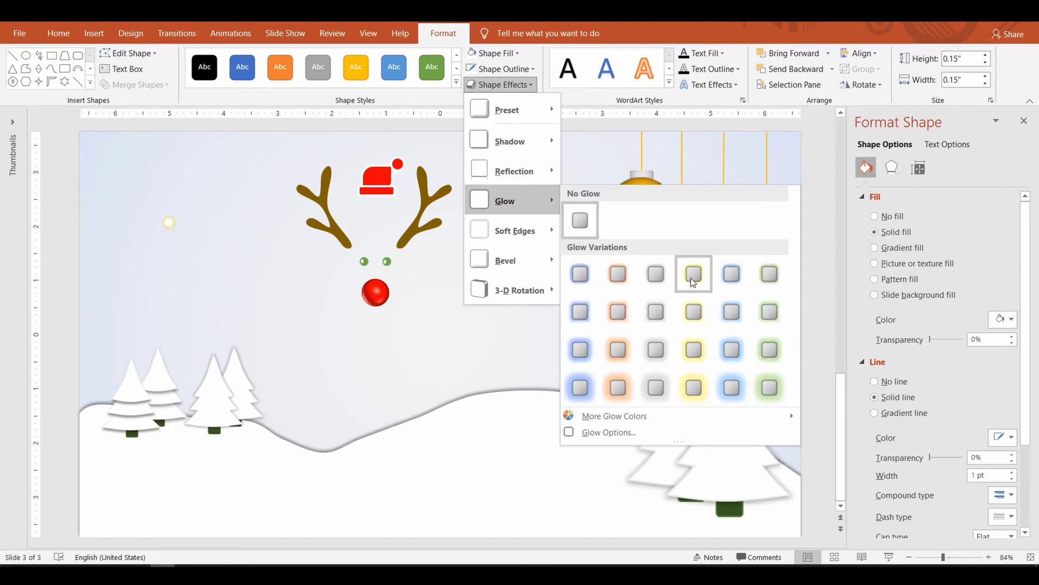
{"action": "left_click", "coordinate": [694, 317]}
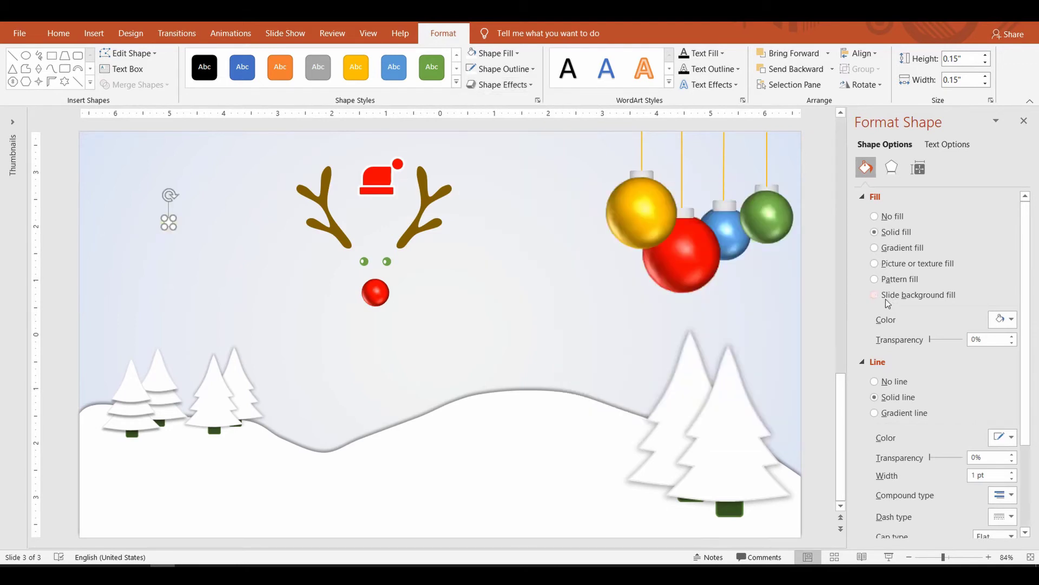
{"action": "left_click", "coordinate": [503, 85]}
{"action": "mouse_move", "coordinate": [505, 200]}
{"action": "left_click", "coordinate": [624, 435]}
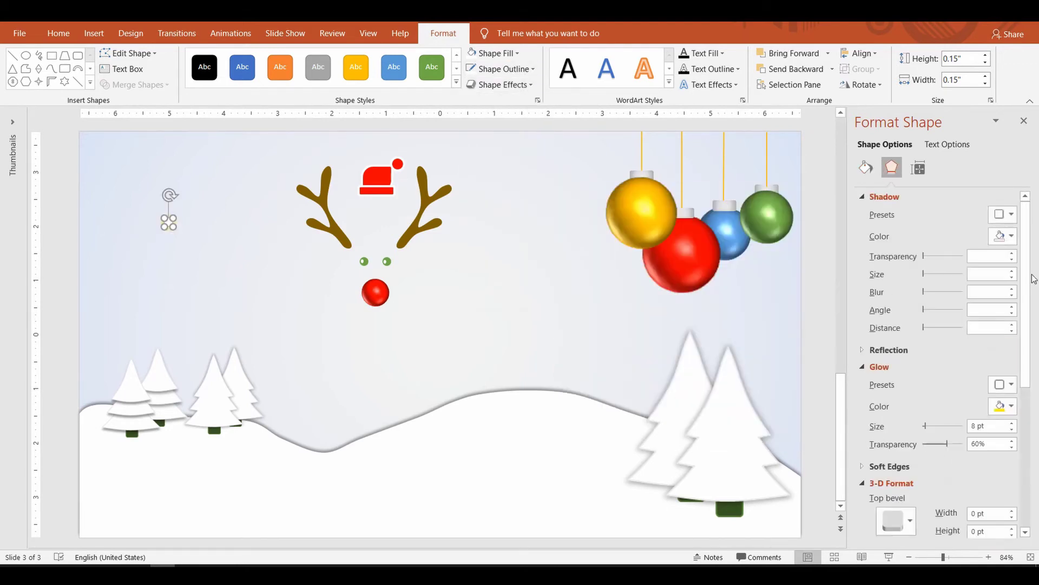
{"action": "left_click", "coordinate": [1008, 409]}
{"action": "left_click", "coordinate": [935, 264]}
- Duplicate the glowing snow dot and place the copy in the sky between the reindeer and the hanging balls
{"action": "left_click", "coordinate": [167, 222]}
{"action": "key", "text": "ctrl+c"}
{"action": "key", "text": "ctrl+v"}
{"action": "left_click_drag", "start_coordinate": [178, 232], "coordinate": [498, 260]}
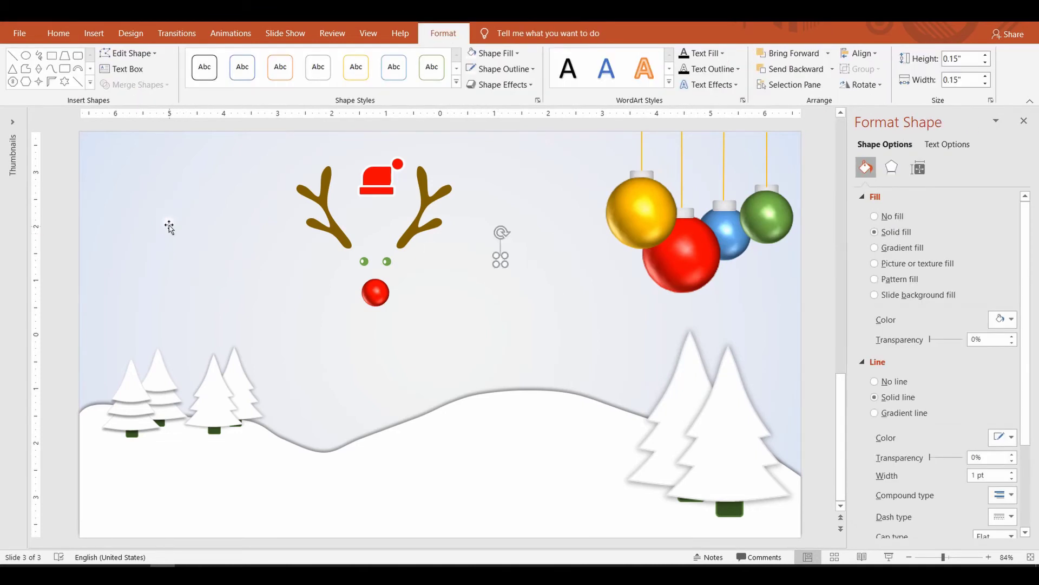
- Duplicate both snow dots together and move the copies about 1.5" to the right and 1.2" lower
{"action": "left_click", "coordinate": [169, 223], "text": "shift"}
{"action": "key", "text": "ctrl+c"}
{"action": "key", "text": "ctrl+v"}
{"action": "key", "text": "Right"}
{"action": "key", "text": "Right"}
{"action": "key", "text": "Right"}
{"action": "key", "text": "Right"}
{"action": "key", "text": "Right"}
{"action": "key", "text": "Right"}
{"action": "key", "text": "Right"}
{"action": "key", "text": "Right"}
{"action": "key", "text": "Right"}
{"action": "key", "text": "Right"}
{"action": "key", "text": "Right"}
{"action": "key", "text": "Right"}
{"action": "key", "text": "Right"}
{"action": "key", "text": "Right"}
{"action": "key", "text": "Right"}
{"action": "key", "text": "Right"}
{"action": "key", "text": "Down"}
{"action": "key", "text": "Down"}
{"action": "key", "text": "Down"}
{"action": "key", "text": "Down"}
{"action": "key", "text": "Down"}
{"action": "key", "text": "Down"}
{"action": "key", "text": "Down"}
{"action": "key", "text": "Down"}
{"action": "key", "text": "Down"}
{"action": "key", "text": "Down"}
{"action": "key", "text": "Down"}
{"action": "key", "text": "Down"}
{"action": "left_click", "coordinate": [511, 275]}
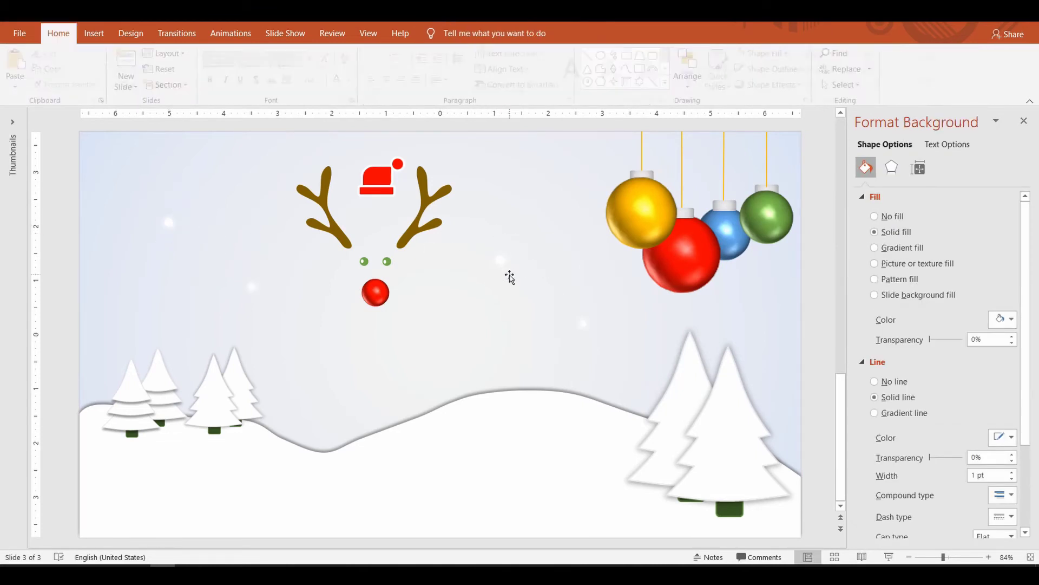
- Paste more pairs of snow dots and spread them near the slide's upper edge, beside the red nose and above the large fir trees
{"action": "key", "text": "ctrl+v"}
{"action": "key", "text": "Right"}
{"action": "key", "text": "Right"}
{"action": "key", "text": "Right"}
{"action": "key", "text": "Right"}
{"action": "key", "text": "Right"}
{"action": "key", "text": "Right"}
{"action": "key", "text": "Right"}
{"action": "key", "text": "Right"}
{"action": "key", "text": "Right"}
{"action": "key", "text": "Right"}
{"action": "key", "text": "Right"}
{"action": "key", "text": "Right"}
{"action": "key", "text": "Right"}
{"action": "key", "text": "Right"}
{"action": "key", "text": "Right"}
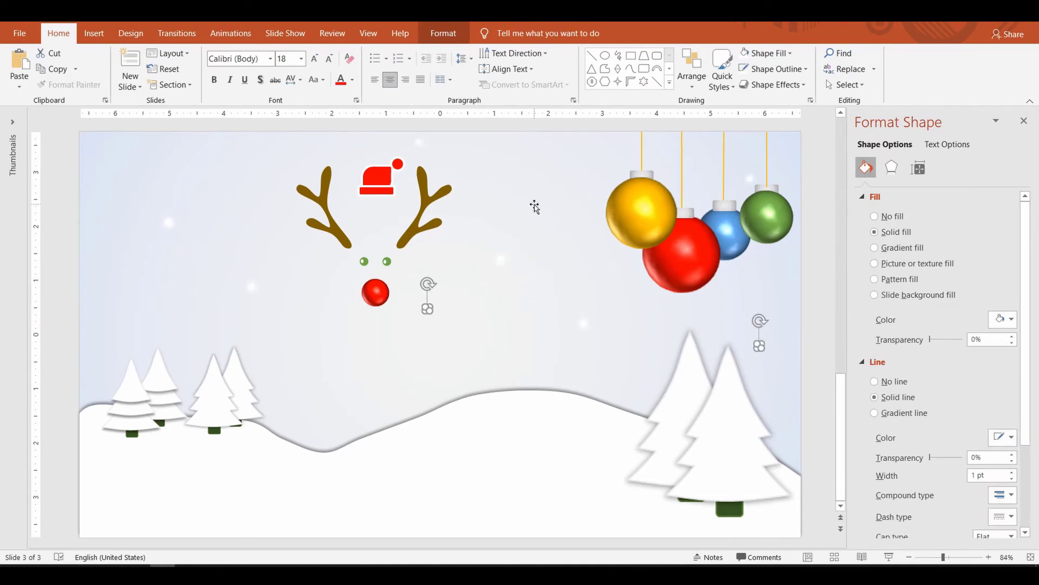
- Paste another pair of snow dots, placing one above the small fir trees and the other in the sky above the hill
{"action": "key", "text": "ctrl+v"}
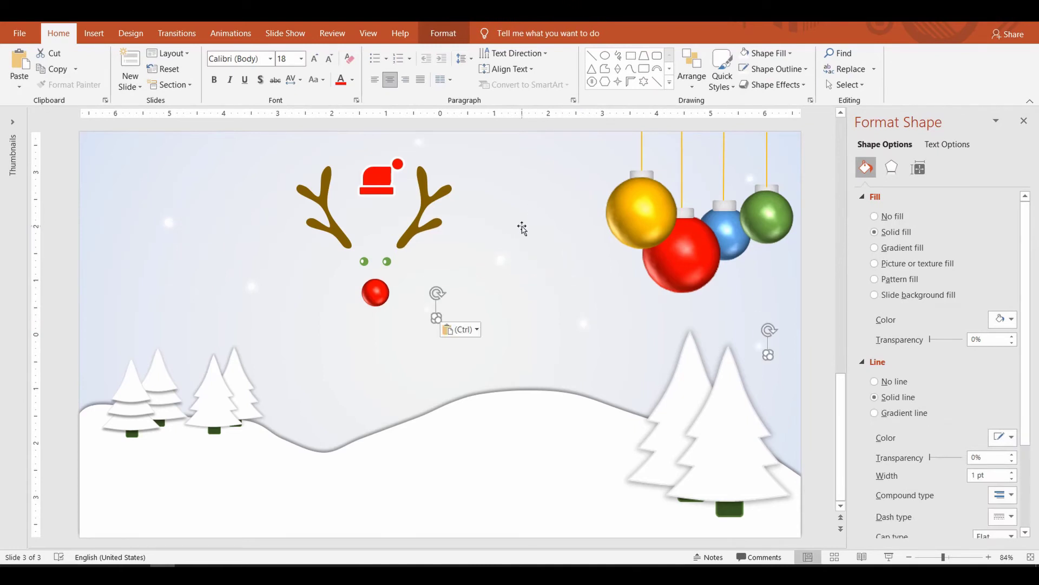
{"action": "key", "text": "Left"}
{"action": "key", "text": "Left"}
{"action": "key", "text": "Left"}
{"action": "key", "text": "Left"}
{"action": "key", "text": "Left"}
{"action": "key", "text": "Left"}
{"action": "key", "text": "Left"}
{"action": "key", "text": "Left"}
{"action": "key", "text": "Left"}
{"action": "key", "text": "Left"}
{"action": "key", "text": "Left"}
{"action": "key", "text": "Left"}
{"action": "key", "text": "Left"}
{"action": "key", "text": "Left"}
{"action": "key", "text": "Left"}
{"action": "key", "text": "Left"}
{"action": "key", "text": "Left"}
{"action": "key", "text": "Left"}
{"action": "key", "text": "Left"}
{"action": "key", "text": "Left"}
{"action": "key", "text": "Down"}
{"action": "key", "text": "Down"}
{"action": "key", "text": "Down"}
{"action": "key", "text": "Down"}
- Paste more pairs of snow dots and spread them in the sky above the small fir trees, below the red nose and above the hill
{"action": "key", "text": "ctrl+v"}
{"action": "key", "text": "Up"}
{"action": "key", "text": "Up"}
{"action": "key", "text": "Up"}
{"action": "key", "text": "Up"}
{"action": "key", "text": "Up"}
{"action": "key", "text": "Up"}
{"action": "key", "text": "Up"}
{"action": "key", "text": "Up"}
{"action": "key", "text": "Up"}
{"action": "key", "text": "Up"}
{"action": "key", "text": "Up"}
{"action": "key", "text": "Up"}
{"action": "key", "text": "Up"}
{"action": "key", "text": "ctrl+v"}
{"action": "key", "text": "Left"}
{"action": "key", "text": "Left"}
{"action": "key", "text": "Left"}
{"action": "key", "text": "Left"}
{"action": "key", "text": "Left"}
{"action": "key", "text": "Left"}
{"action": "key", "text": "Left"}
{"action": "key", "text": "Left"}
{"action": "key", "text": "Left"}
{"action": "key", "text": "Left"}
{"action": "key", "text": "Left"}
{"action": "key", "text": "Left"}
{"action": "key", "text": "Left"}
{"action": "key", "text": "Left"}
{"action": "key", "text": "Left"}
{"action": "key", "text": "Left"}
{"action": "key", "text": "Left"}
{"action": "key", "text": "Left"}
{"action": "key", "text": "Left"}
{"action": "key", "text": "Left"}
{"action": "left_click", "coordinate": [199, 344]}
{"action": "left_click", "coordinate": [323, 337]}
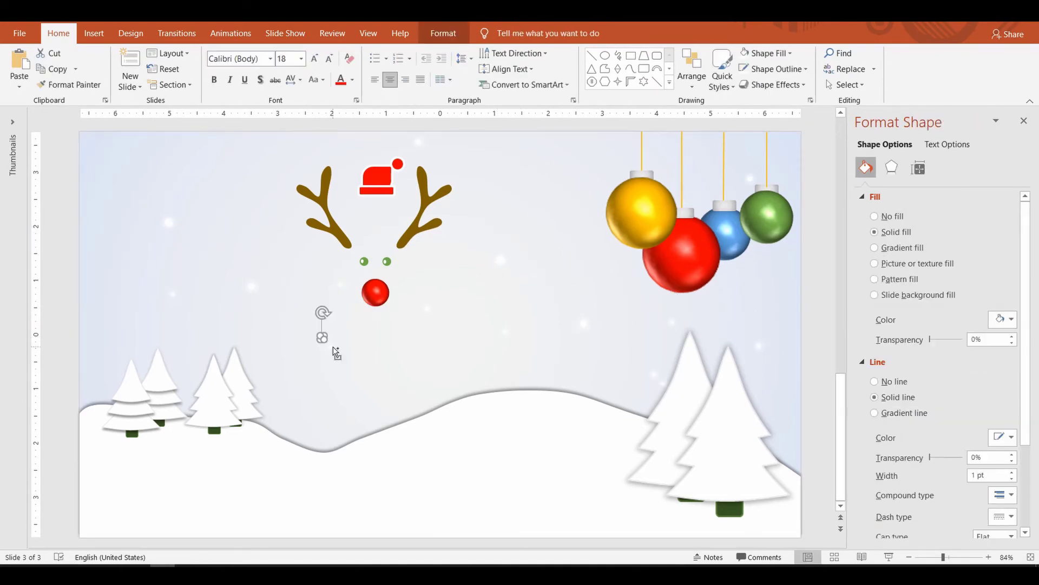
- Select the scattered snow dots, duplicate them as a group and shift the copies left to fill the sky with snow
{"action": "left_click", "coordinate": [333, 346], "text": "shift"}
{"action": "left_click_drag", "start_coordinate": [822, 281], "coordinate": [430, 423]}
{"action": "key", "text": "ctrl+c"}
{"action": "key", "text": "ctrl+v"}
{"action": "key", "text": "Left"}
{"action": "key", "text": "Left"}
{"action": "key", "text": "Left"}
{"action": "key", "text": "Left"}
{"action": "key", "text": "Left"}
{"action": "key", "text": "Left"}
{"action": "key", "text": "Left"}
{"action": "key", "text": "Left"}
{"action": "key", "text": "Left"}
{"action": "key", "text": "Left"}
{"action": "key", "text": "Left"}
{"action": "key", "text": "Left"}
{"action": "key", "text": "Left"}
{"action": "key", "text": "Left"}
{"action": "key", "text": "Left"}
{"action": "key", "text": "Left"}
{"action": "key", "text": "Left"}
{"action": "key", "text": "Left"}
{"action": "key", "text": "Left"}
{"action": "key", "text": "Left"}
{"action": "key", "text": "Left"}
{"action": "key", "text": "Left"}
{"action": "key", "text": "Left"}
{"action": "key", "text": "Left"}
{"action": "key", "text": "Left"}
{"action": "key", "text": "Left"}
{"action": "key", "text": "Left"}
{"action": "key", "text": "Left"}
{"action": "key", "text": "Left"}
{"action": "key", "text": "Left"}
{"action": "key", "text": "Left"}
{"action": "key", "text": "Left"}
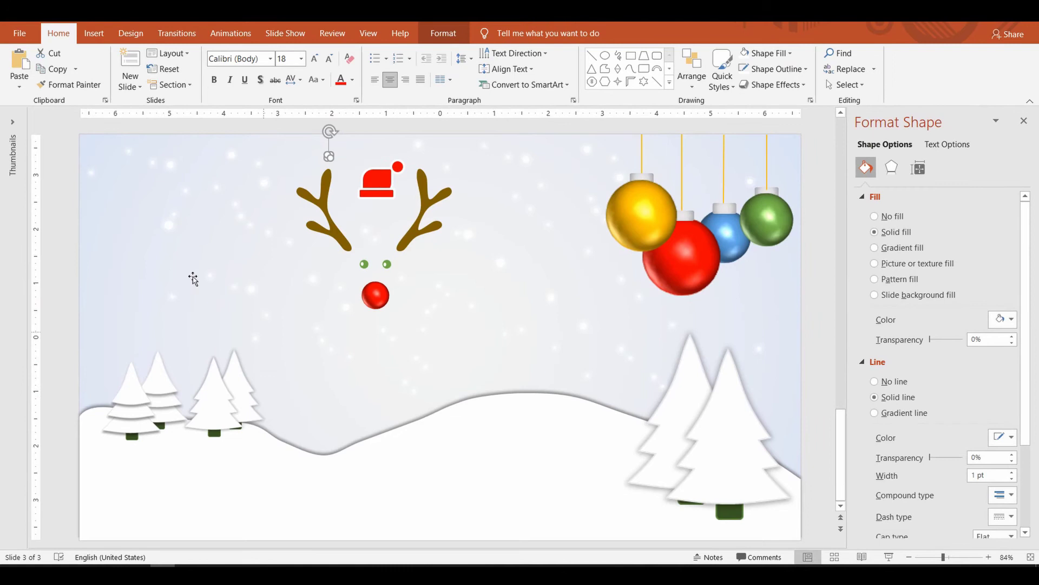
- Copy the glowing snow dot's formatting onto the tiny four-pointed star beside it with Format Painter
{"action": "left_click", "coordinate": [169, 229]}
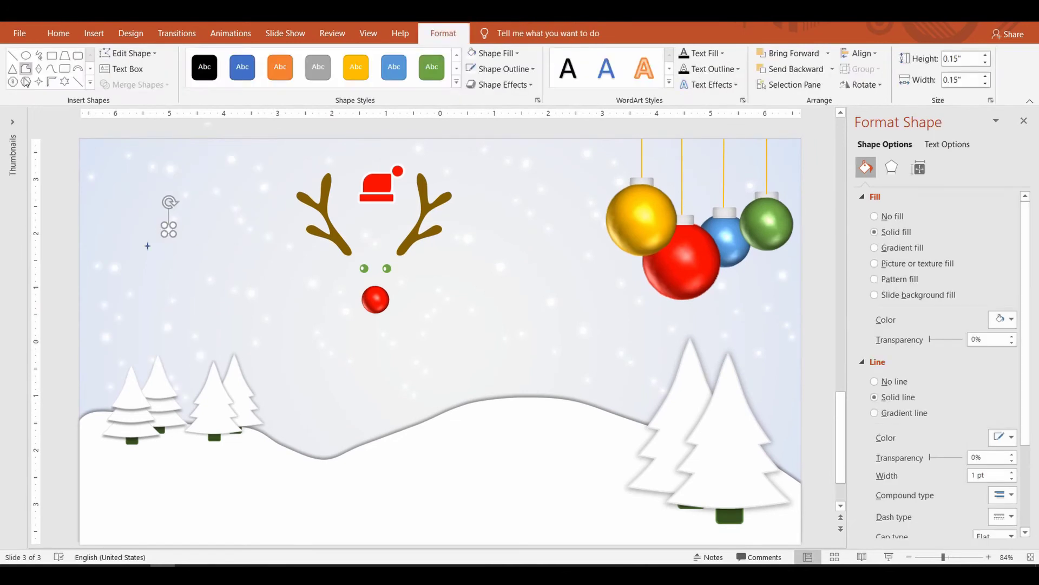
{"action": "left_click", "coordinate": [59, 34]}
{"action": "left_click", "coordinate": [69, 85]}
{"action": "left_click", "coordinate": [147, 247]}
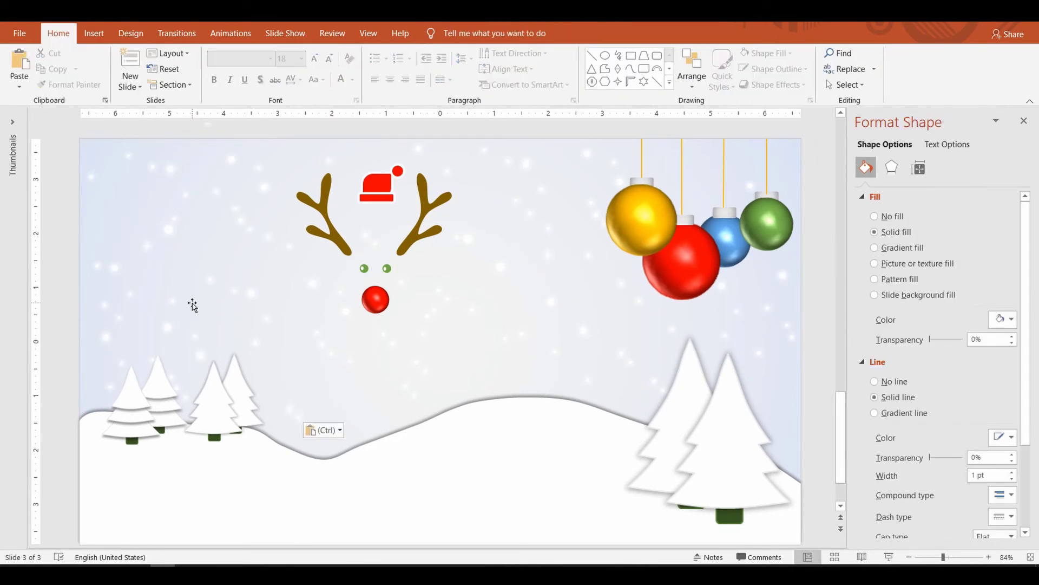
- Draw a 2" circle in the sky left of the reindeer and a diagonal line about 1.41" by 1.41" across it
{"action": "left_click", "coordinate": [128, 210]}
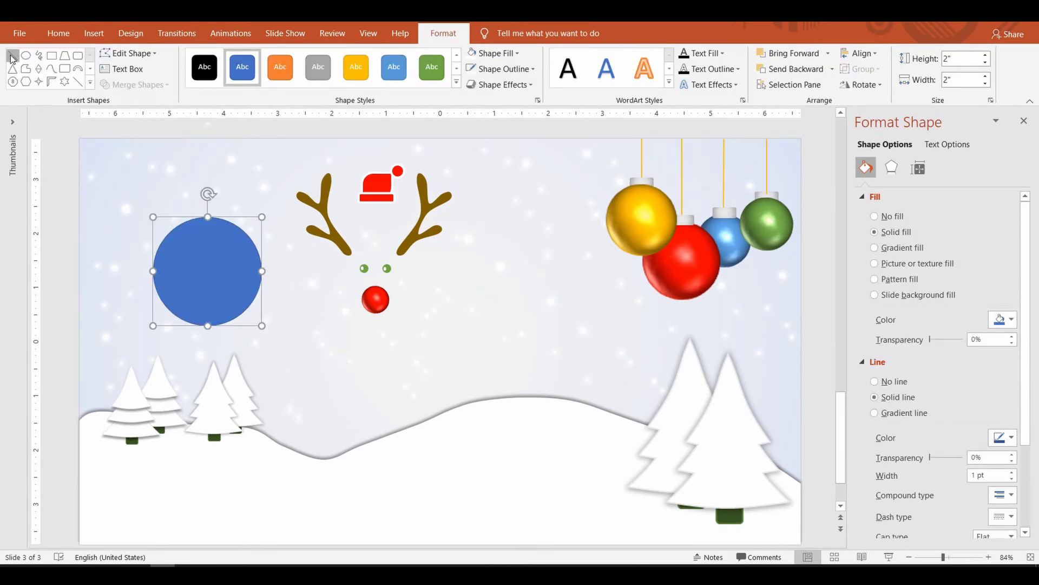
{"action": "left_click", "coordinate": [12, 56]}
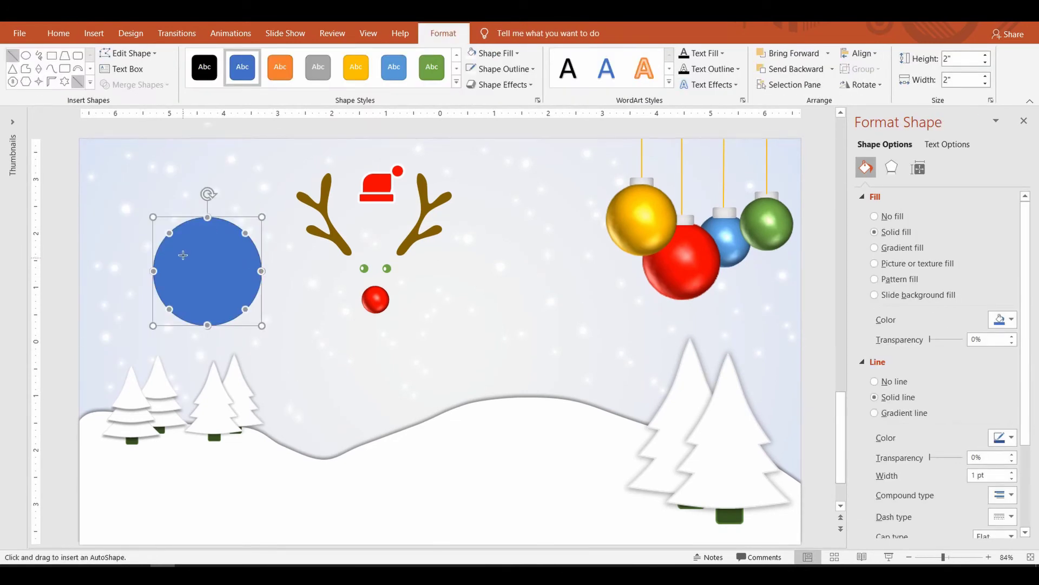
{"action": "left_click_drag", "start_coordinate": [245, 307], "coordinate": [170, 233]}
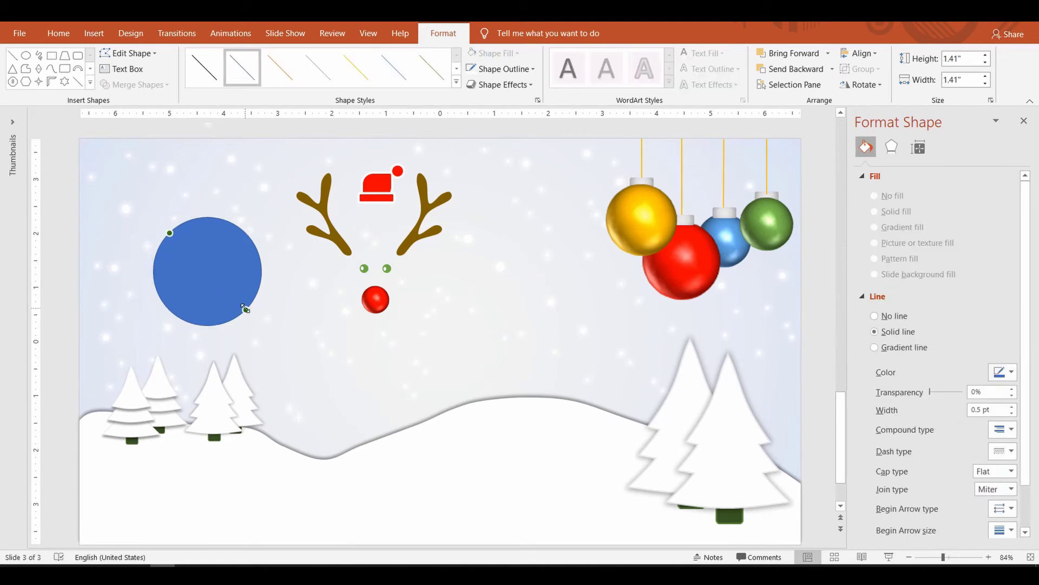
- Give the diagonal line a white 4.5 pt outline and apply its formatting at the circle's centre with Format Painter
{"action": "left_click", "coordinate": [474, 75]}
{"action": "mouse_move", "coordinate": [503, 264]}
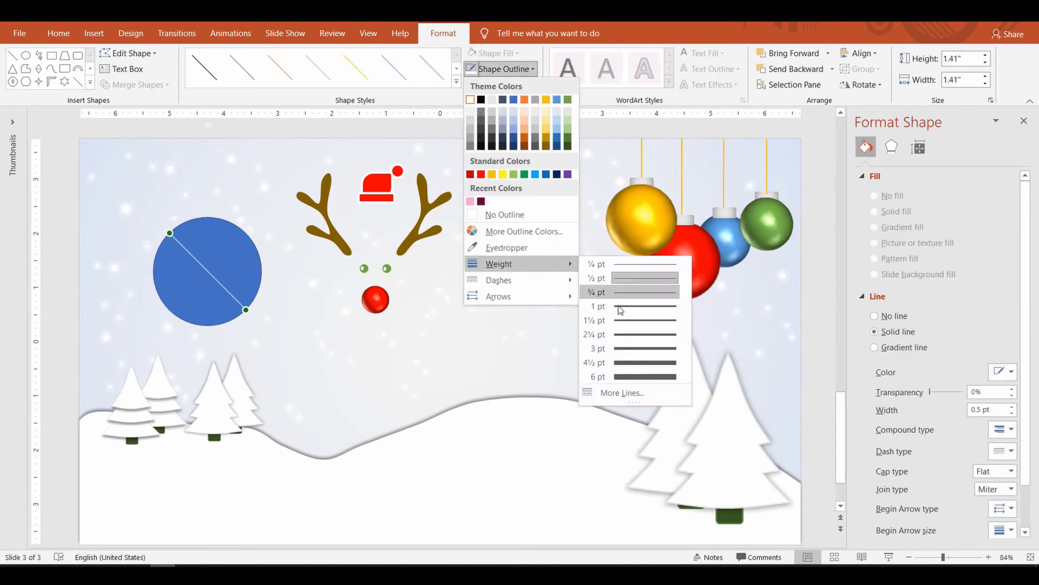
{"action": "left_click", "coordinate": [637, 363]}
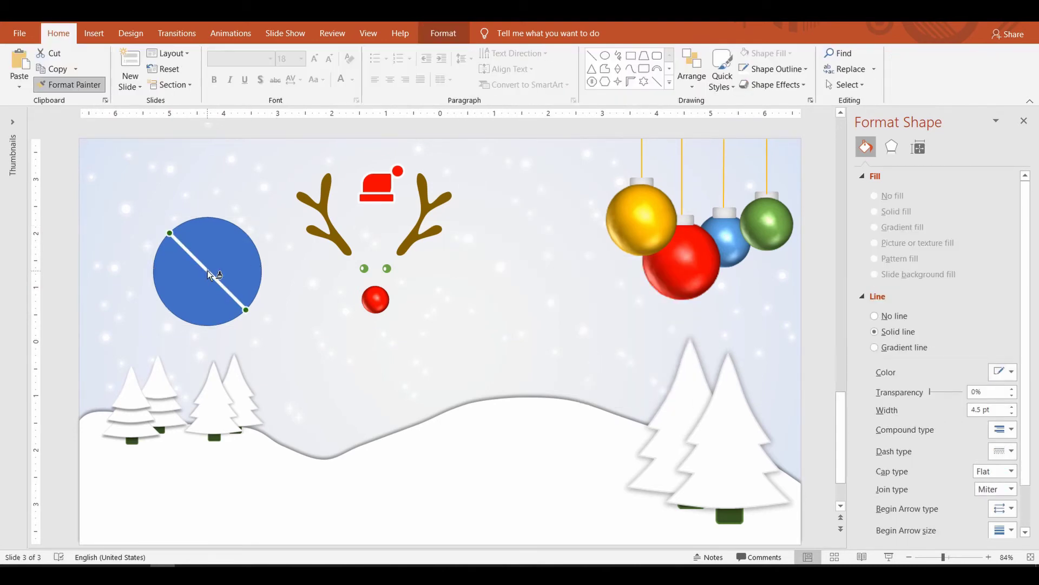
{"action": "left_click", "coordinate": [209, 272]}
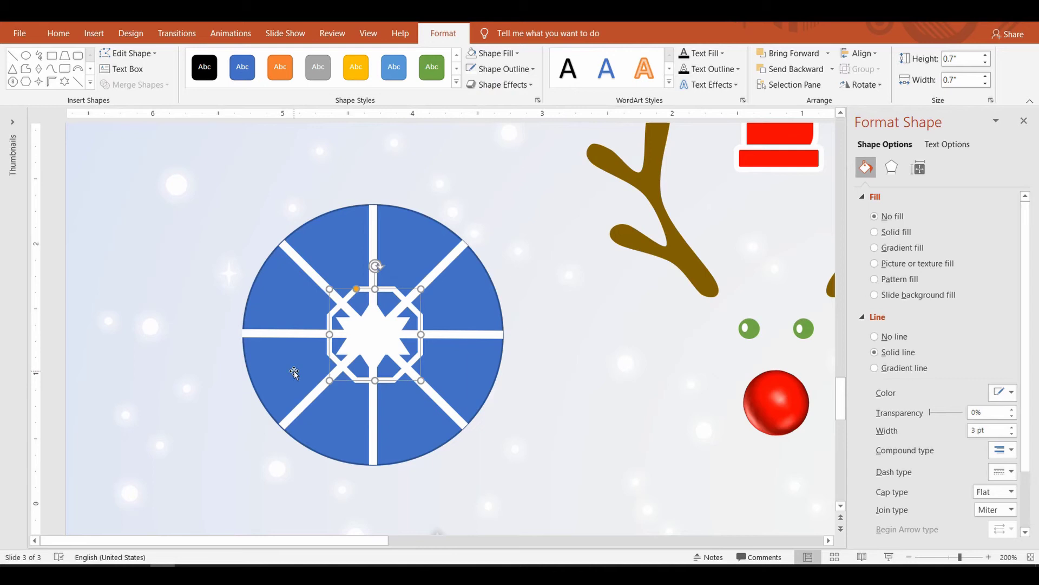
- Paste another 0.5" L-shaped branch and place it on the snowflake's upper right arm
{"action": "key", "text": "ctrl+v"}
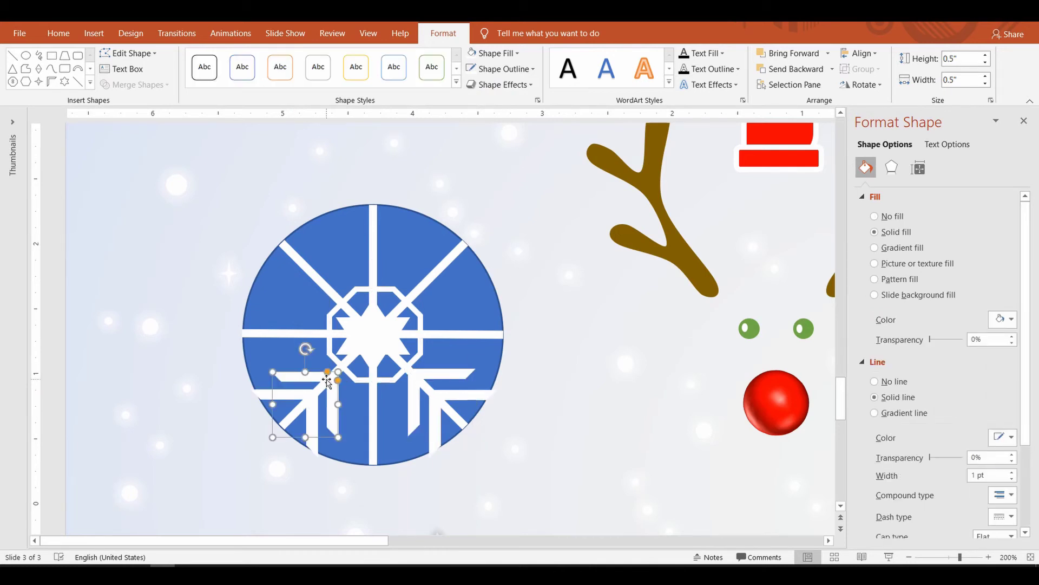
{"action": "left_click_drag", "start_coordinate": [327, 381], "coordinate": [487, 281]}
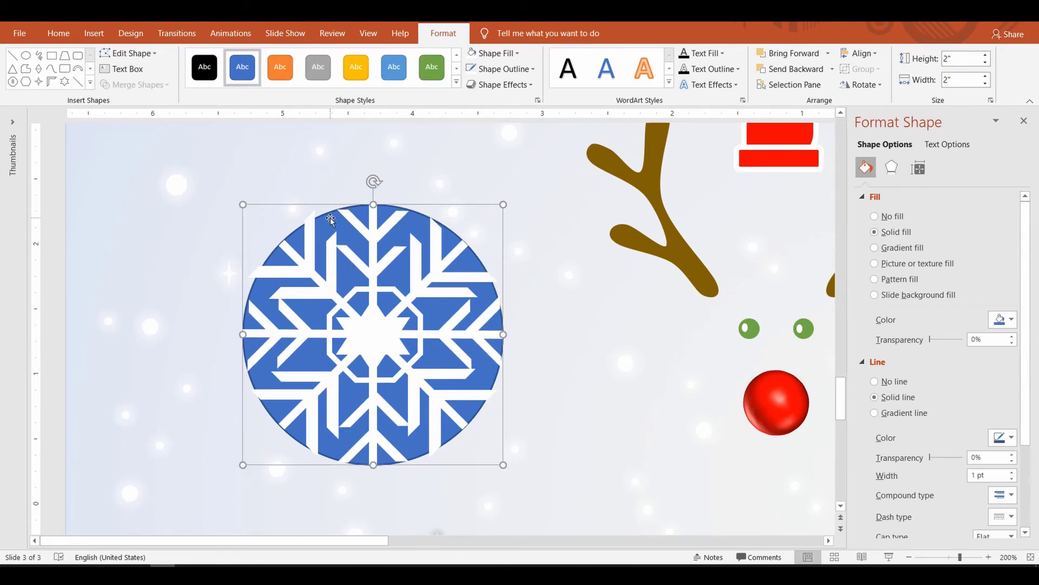
- Delete the blue circle behind the snowflake and select all the white snowflake pieces
{"action": "key", "text": "Delete"}
{"action": "left_click_drag", "start_coordinate": [53, 176], "coordinate": [546, 493]}
{"action": "left_click_drag", "start_coordinate": [51, 242], "coordinate": [254, 507]}
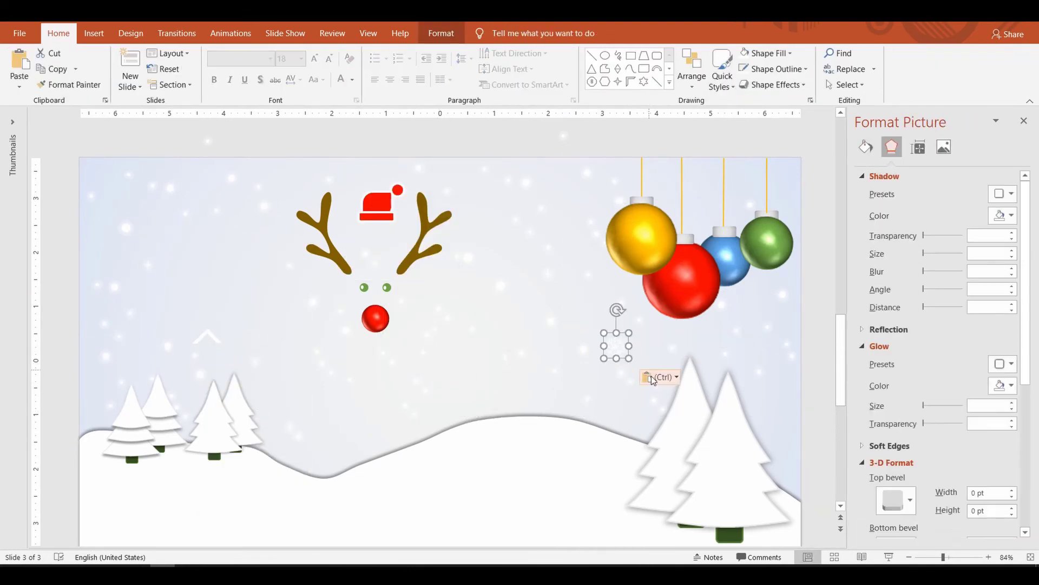
- Paste copies of the snowflake picture left of the reindeer, above the hill's dip and right of the antlers, and close the formatting pane
{"action": "left_click", "coordinate": [239, 303]}
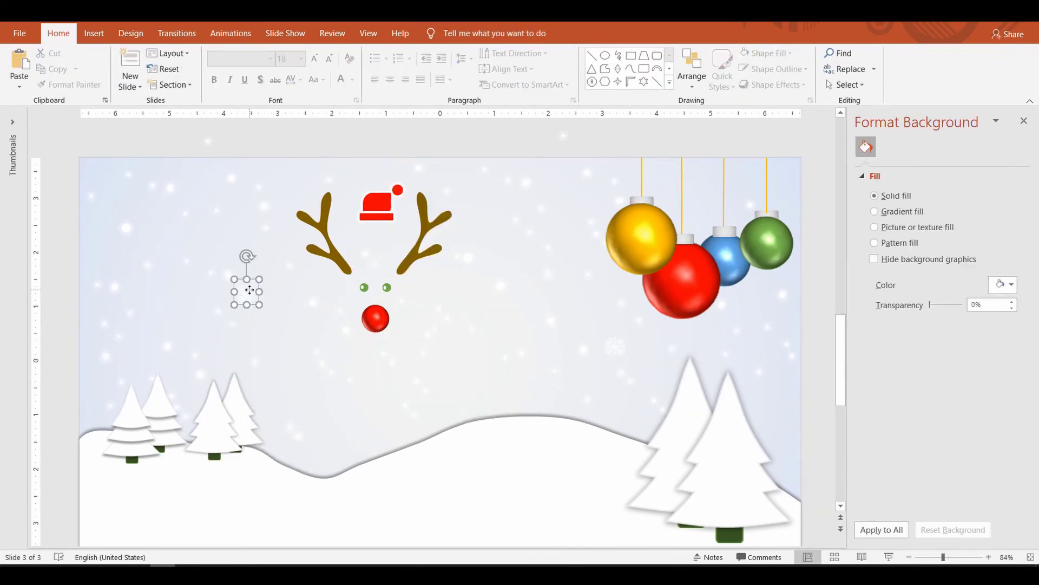
{"action": "left_click", "coordinate": [249, 290]}
{"action": "key", "text": "ctrl+v"}
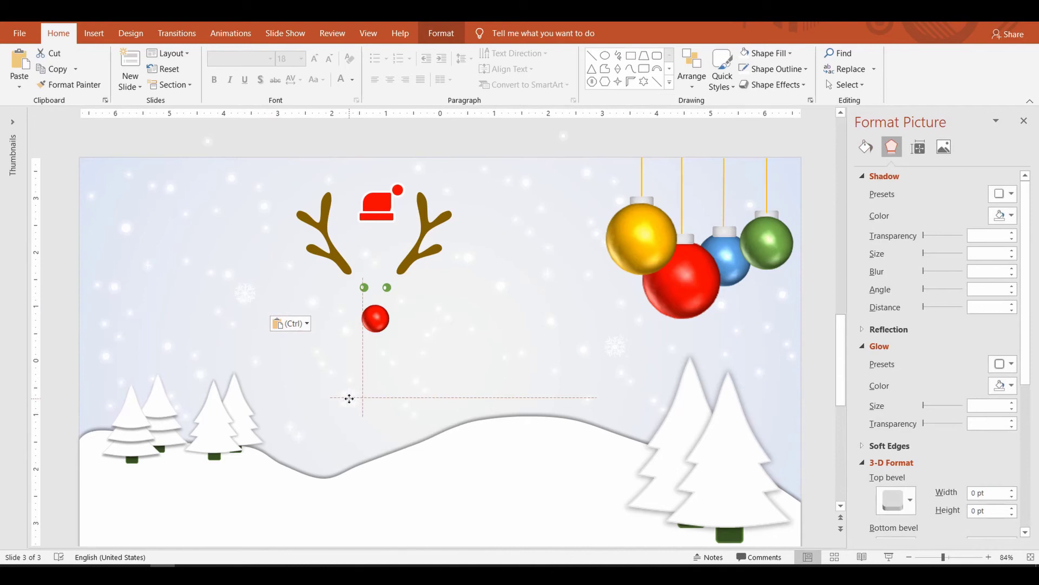
{"action": "left_click_drag", "start_coordinate": [349, 399], "coordinate": [499, 204]}
{"action": "key", "text": "ctrl+v"}
{"action": "left_click", "coordinate": [1023, 122]}
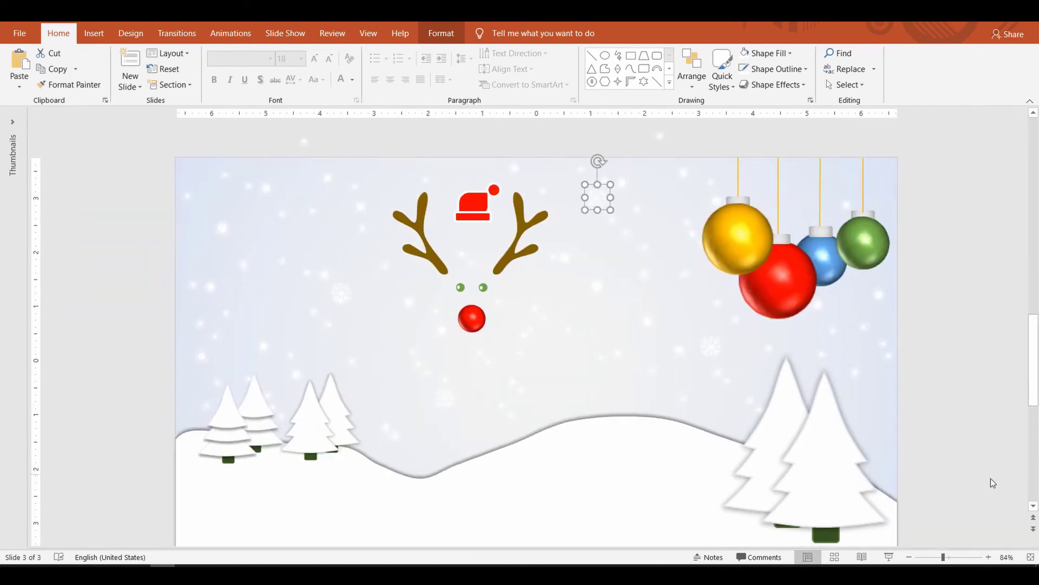
- Draw an ellipse about 3.46" wide and 1.72" high over the slide's lower-left corner, below the small fir trees
{"action": "left_click", "coordinate": [1031, 556]}
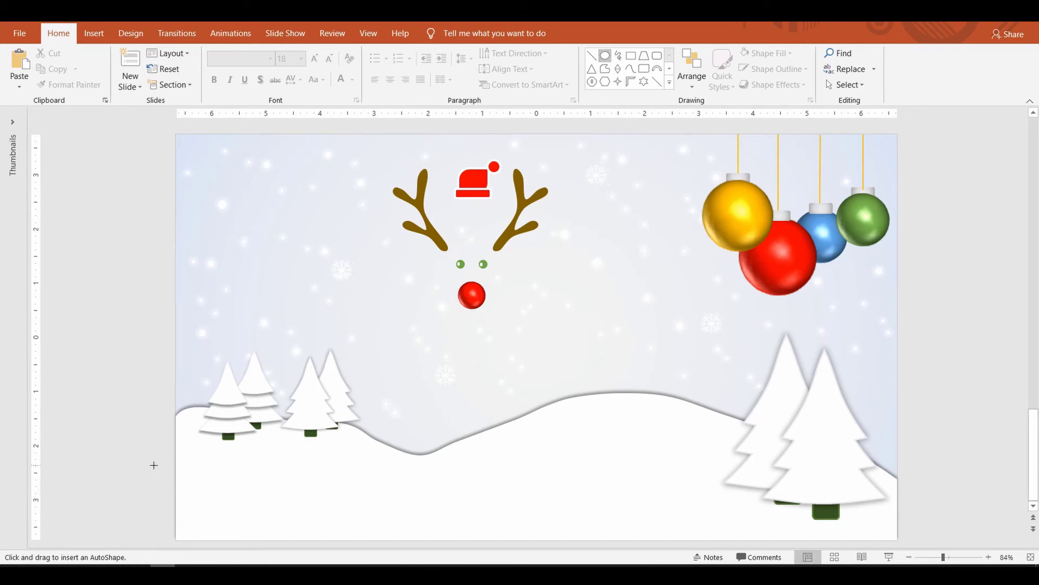
{"action": "left_click_drag", "start_coordinate": [153, 465], "coordinate": [341, 558]}
{"action": "left_click_drag", "start_coordinate": [290, 507], "coordinate": [303, 515]}
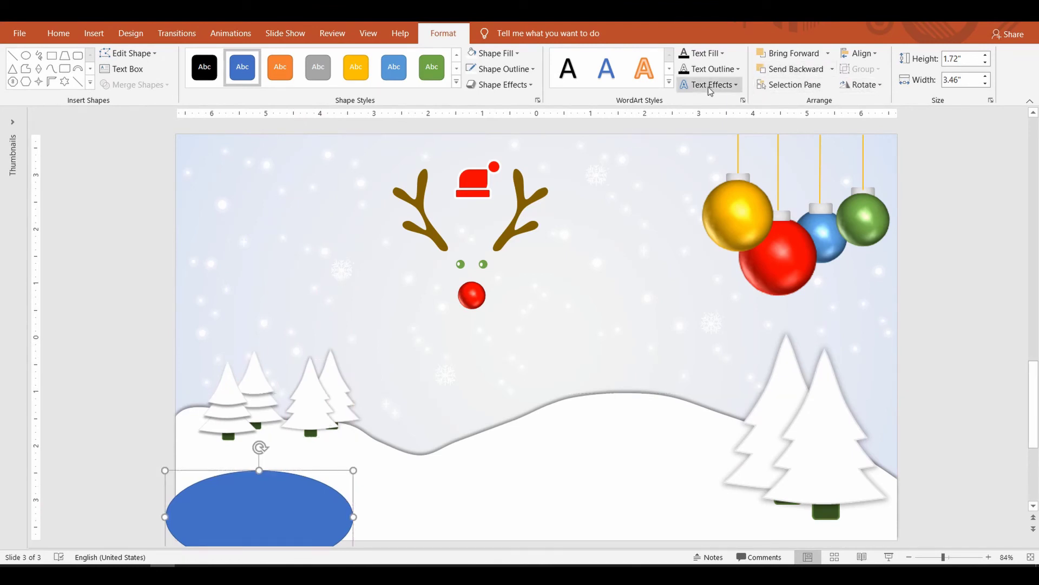
- Apply the last Parallel 3-D Rotation preset to the blue ellipse so it lies flat like a lake
{"action": "left_click", "coordinate": [535, 91]}
{"action": "mouse_move", "coordinate": [534, 290]}
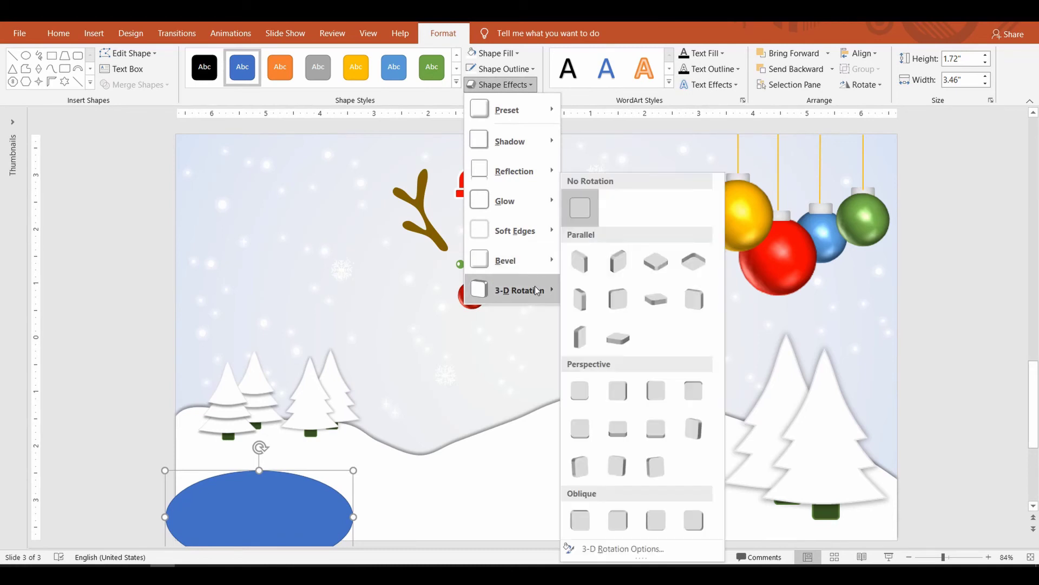
{"action": "left_click", "coordinate": [621, 339]}
{"action": "scroll", "coordinate": [337, 471], "scroll_direction": "down", "scroll_amount": 1}
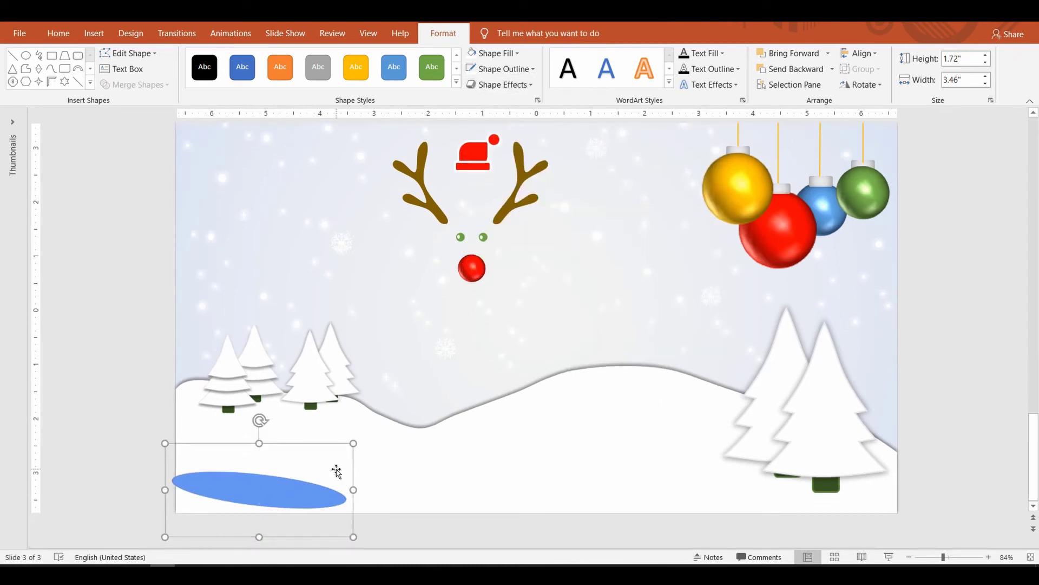
- Increase the rotated ellipse's height to about 5.1" to make the lake deeper
{"action": "left_click_drag", "start_coordinate": [259, 536], "coordinate": [241, 563]}
{"action": "key", "text": "shift+Up"}
{"action": "key", "text": "shift+Up"}
{"action": "key", "text": "shift+Up"}
{"action": "key", "text": "shift+Up"}
{"action": "key", "text": "shift+Up"}
{"action": "key", "text": "shift+Up"}
{"action": "key", "text": "shift+Up"}
{"action": "key", "text": "shift+Up"}
{"action": "key", "text": "shift+Up"}
{"action": "key", "text": "shift+Up"}
{"action": "key", "text": "shift+Up"}
{"action": "key", "text": "shift+Up"}
{"action": "key", "text": "shift+Up"}
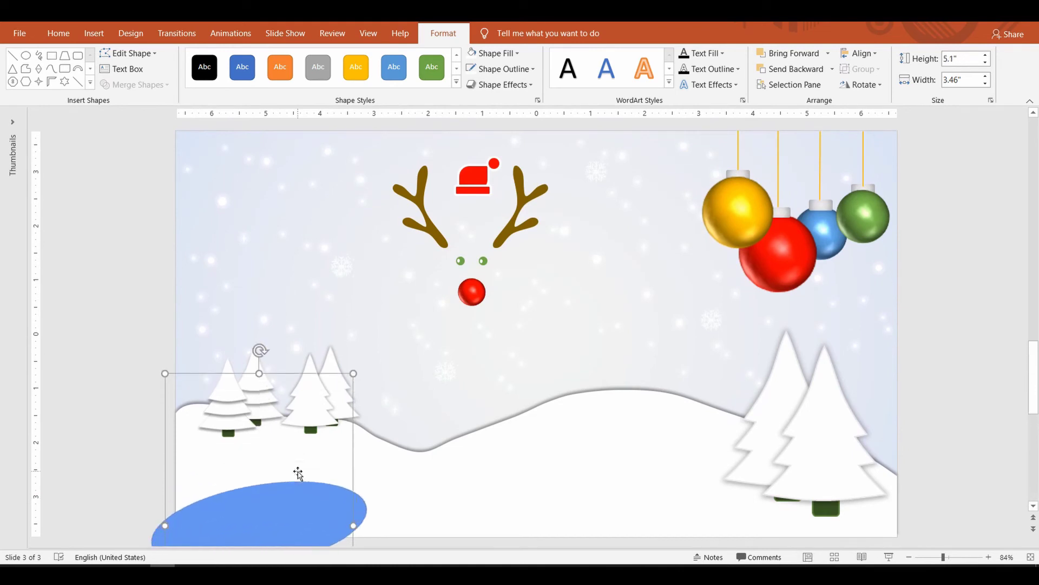
- Widen the lake ellipse and adjust its position so it extends past the slide's left and bottom edges
{"action": "key", "text": "shift+Right"}
{"action": "key", "text": "shift+Right"}
{"action": "key", "text": "shift+Right"}
{"action": "key", "text": "shift+Right"}
{"action": "left_click_drag", "start_coordinate": [317, 491], "coordinate": [318, 496]}
{"action": "left_click", "coordinate": [127, 290]}
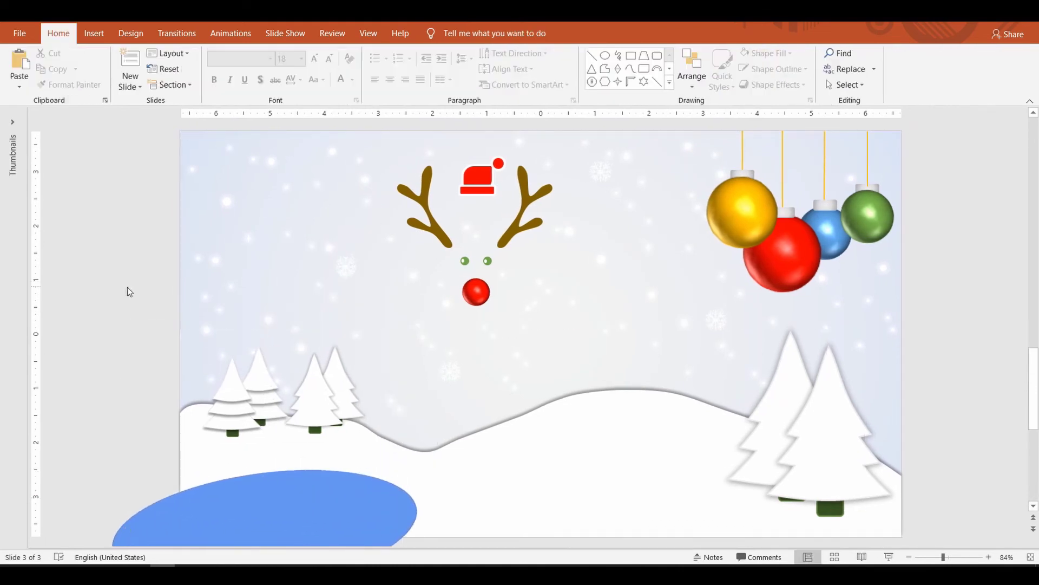
- Duplicate the lake ellipse and offset the copy slightly so a thin rim of the original shows behind it
{"action": "scroll", "coordinate": [307, 460], "scroll_direction": "down", "scroll_amount": 1}
{"action": "left_click", "coordinate": [309, 427]}
{"action": "key", "text": "ctrl+c"}
{"action": "key", "text": "ctrl+v"}
{"action": "scroll", "coordinate": [300, 386], "scroll_direction": "up", "scroll_amount": 2}
{"action": "mouse_move", "coordinate": [318, 456]}
{"action": "left_mouse_down"}
{"action": "mouse_move", "coordinate": [287, 435]}
{"action": "mouse_move", "coordinate": [301, 455]}
{"action": "left_mouse_up"}
- Fill the rear lake ellipse with the standard dark blue colour
{"action": "left_click", "coordinate": [419, 429]}
{"action": "left_click", "coordinate": [783, 52]}
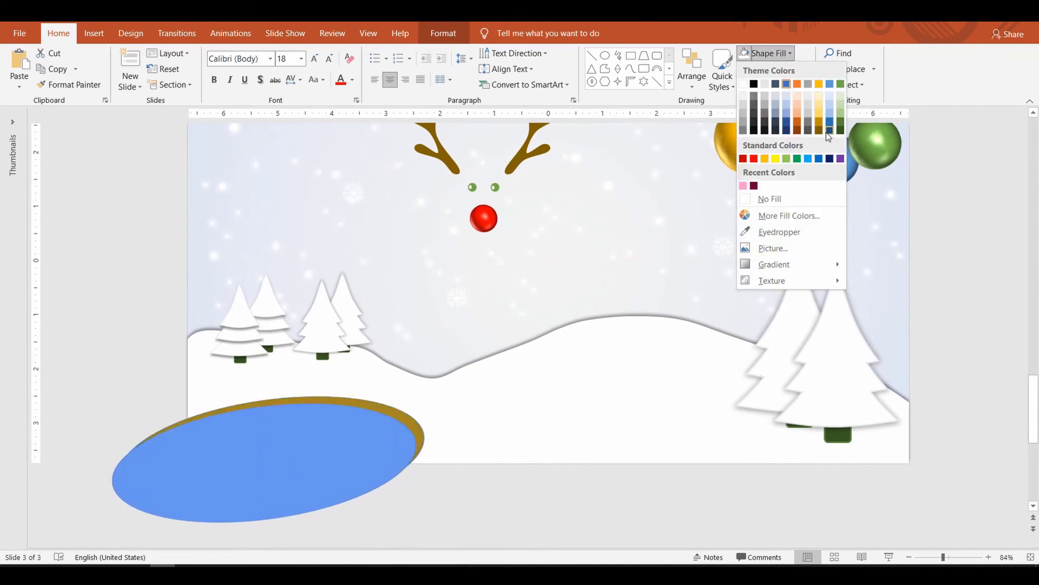
{"action": "left_click", "coordinate": [831, 160]}
{"action": "key", "text": "Escape"}
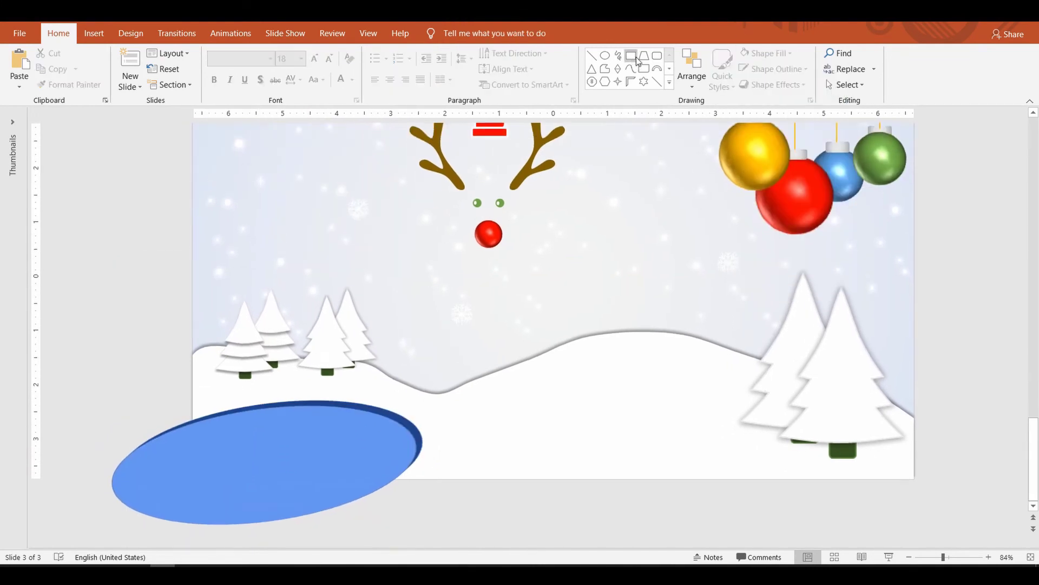
- Trim the lake's overhang beyond the slide's left edge by subtracting a covering rectangle from the ellipses
{"action": "left_click_drag", "start_coordinate": [76, 391], "coordinate": [197, 545]}
{"action": "left_click", "coordinate": [280, 457], "text": "shift"}
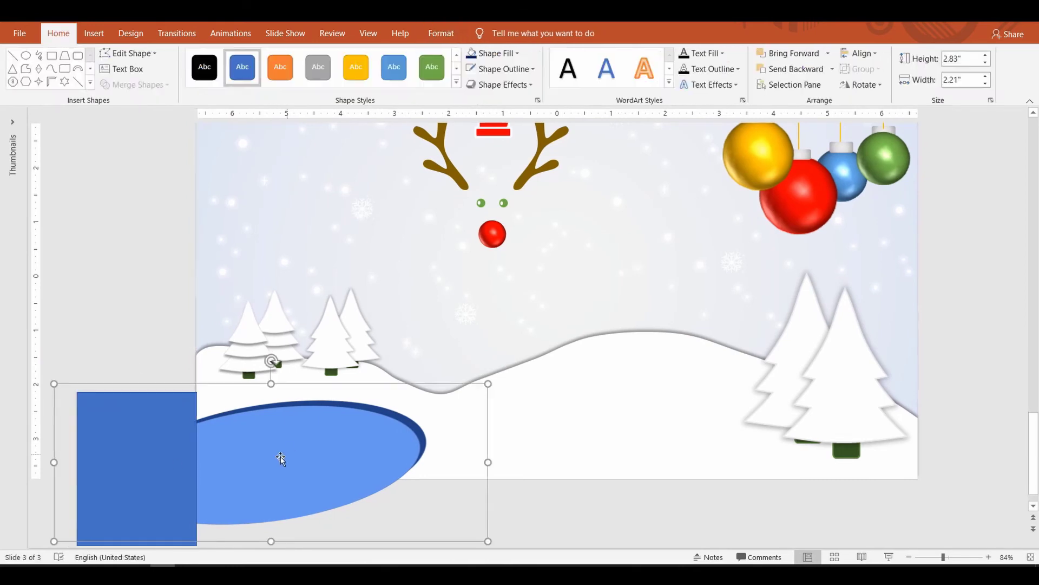
{"action": "left_click", "coordinate": [457, 33]}
{"action": "left_click", "coordinate": [132, 82]}
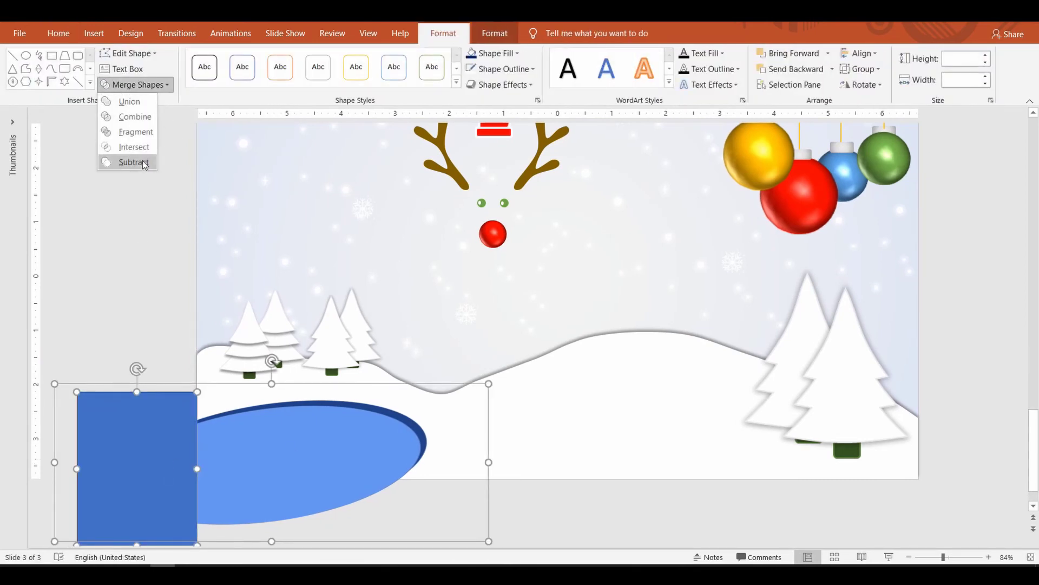
{"action": "left_click", "coordinate": [131, 164]}
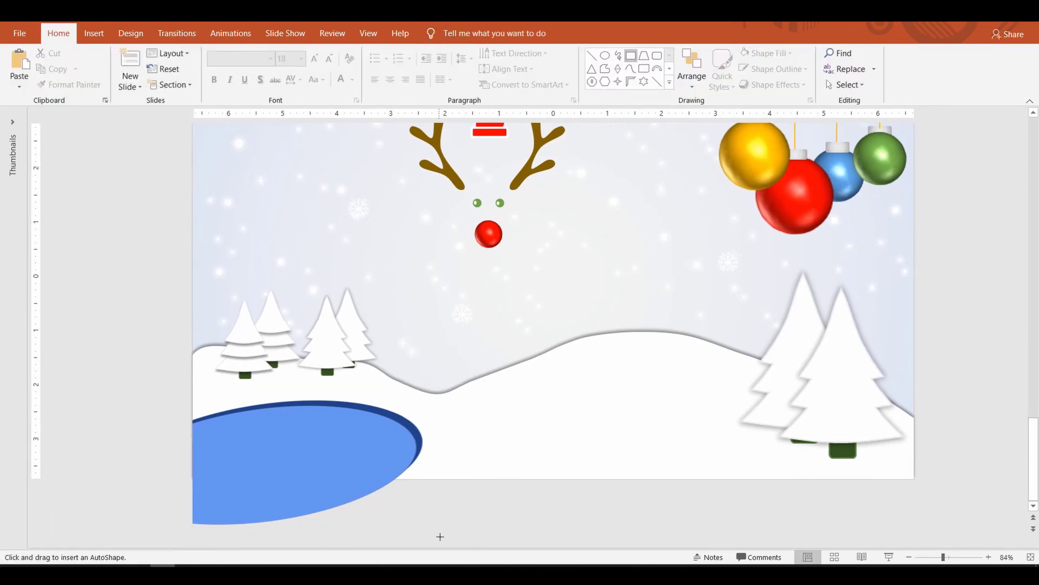
- Trim the lake's overhang below the slide's bottom edge by subtracting a second rectangle
{"action": "left_click_drag", "start_coordinate": [440, 536], "coordinate": [132, 479]}
{"action": "left_click", "coordinate": [297, 441], "text": "shift"}
{"action": "left_click", "coordinate": [444, 33]}
{"action": "left_click", "coordinate": [136, 85]}
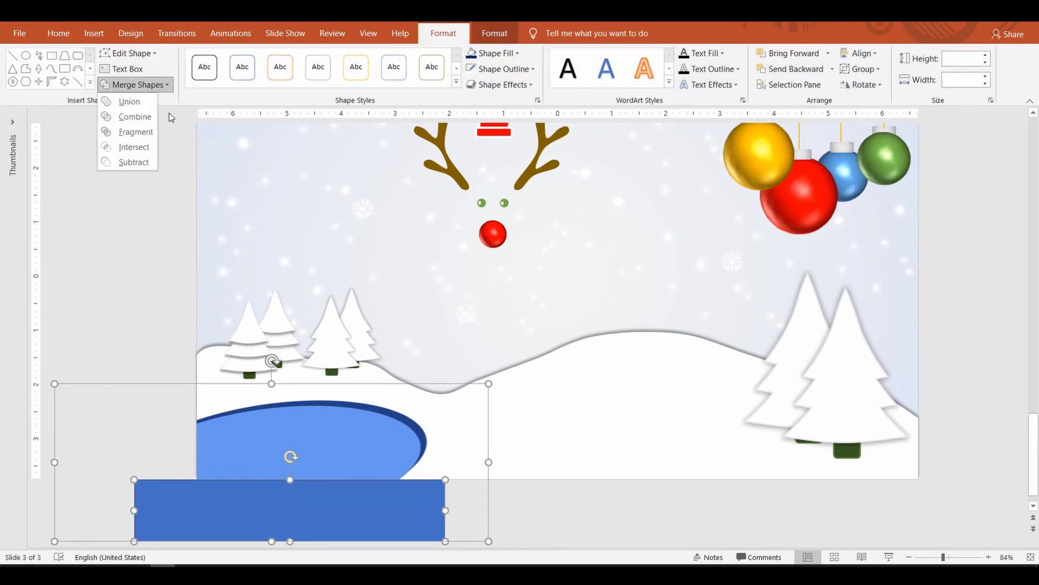
{"action": "left_click", "coordinate": [132, 162]}
{"action": "left_click", "coordinate": [717, 526]}
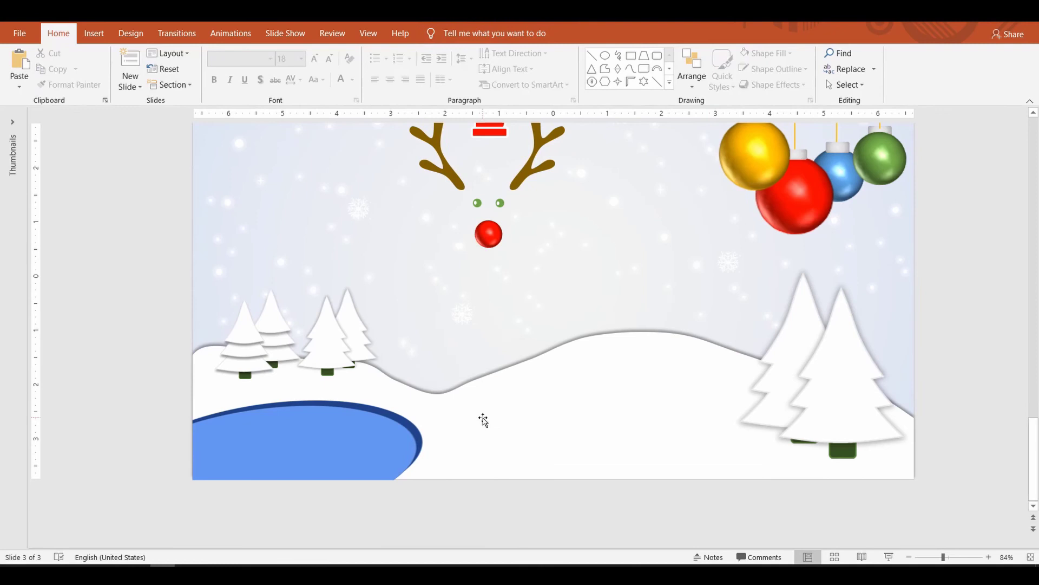
- Draw a tall rounded rectangle on the central hill as the penguin's body, with a white copy about 1.6" by 0.88" inside it
{"action": "scroll", "coordinate": [484, 420], "scroll_direction": "up", "scroll_amount": 2}
{"action": "left_click", "coordinate": [656, 55]}
{"action": "mouse_move", "coordinate": [603, 393]}
{"action": "left_mouse_down"}
{"action": "mouse_move", "coordinate": [661, 498]}
{"action": "mouse_move", "coordinate": [637, 459]}
{"action": "left_mouse_up"}
{"action": "key", "text": "ctrl+c"}
{"action": "key", "text": "ctrl+v"}
{"action": "key", "text": "shift+Down"}
{"action": "key", "text": "shift+Down"}
{"action": "key", "text": "shift+Left"}
{"action": "key", "text": "shift+Left"}
{"action": "left_click", "coordinate": [501, 53]}
{"action": "left_click", "coordinate": [472, 82]}
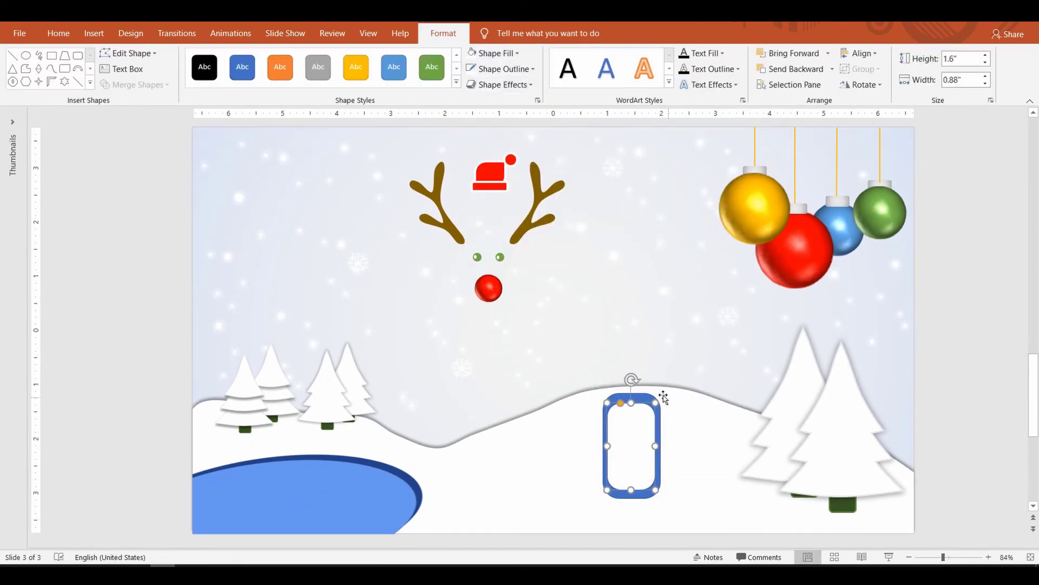
- Fill the outer body rectangle black, then round the corners of the inner white belly shape and adjust its position
{"action": "left_click", "coordinate": [658, 405]}
{"action": "left_click", "coordinate": [204, 67]}
{"action": "left_click", "coordinate": [638, 447]}
{"action": "key", "text": "shift+Left"}
{"action": "mouse_move", "coordinate": [622, 403]}
{"action": "left_mouse_down"}
{"action": "mouse_move", "coordinate": [650, 420]}
{"action": "mouse_move", "coordinate": [622, 394]}
{"action": "mouse_move", "coordinate": [643, 395]}
{"action": "left_mouse_up"}
{"action": "left_click", "coordinate": [657, 483]}
{"action": "left_click", "coordinate": [637, 448]}
{"action": "key", "text": "shift+Down"}
{"action": "left_click", "coordinate": [656, 465]}
{"action": "key", "text": "shift+Down"}
{"action": "left_click", "coordinate": [633, 461]}
{"action": "left_click", "coordinate": [942, 261]}
- Draw an ellipse above the body as the penguin's head and give it the black shape style
{"action": "left_click", "coordinate": [606, 56]}
{"action": "key", "text": "shift+Left"}
{"action": "left_click", "coordinate": [204, 67]}
- Duplicate the head ellipse, fill the copy white and place it over the head as part of the face
{"action": "key", "text": "ctrl+c"}
{"action": "key", "text": "ctrl+v"}
{"action": "left_click", "coordinate": [472, 53]}
{"action": "key", "text": "shift+Down"}
{"action": "key", "text": "shift+Down"}
{"action": "key", "text": "shift+Down"}
{"action": "key", "text": "shift+Down"}
{"action": "key", "text": "shift+Left"}
{"action": "key", "text": "shift+Left"}
{"action": "key", "text": "shift+Left"}
{"action": "key", "text": "shift+Left"}
- Add further white copies to complete the two-lobed face and to cover the neck between head and belly
{"action": "key", "text": "ctrl+c"}
{"action": "key", "text": "Return"}
{"action": "key", "text": "ctrl+v"}
{"action": "left_click", "coordinate": [621, 397], "text": "shift"}
{"action": "key", "text": "shift+Down"}
{"action": "key", "text": "shift+Left"}
{"action": "key", "text": "shift+Left"}
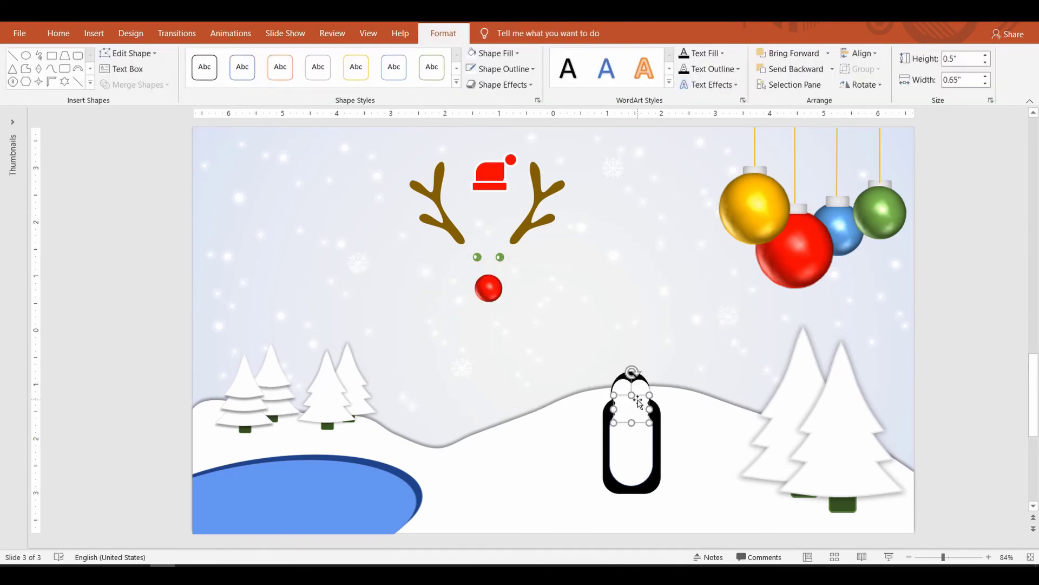
{"action": "key", "text": "Escape"}
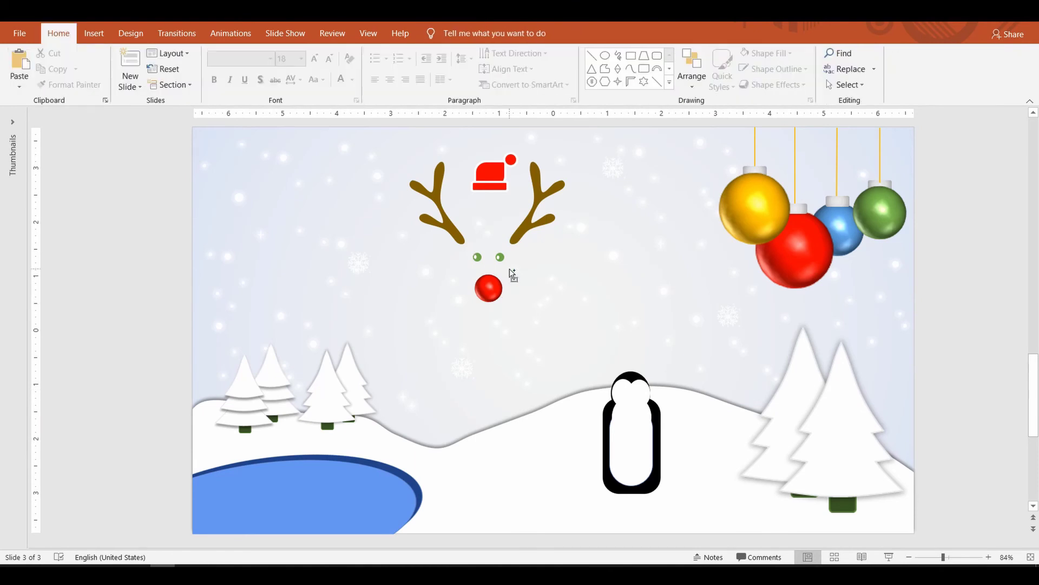
- Place a copy of the reindeer's two eyes on the penguin's white face
{"action": "left_click", "coordinate": [484, 261]}
{"action": "scroll", "coordinate": [464, 158], "scroll_direction": "down", "scroll_amount": 1}
{"action": "left_click_drag", "start_coordinate": [441, 132], "coordinate": [492, 274]}
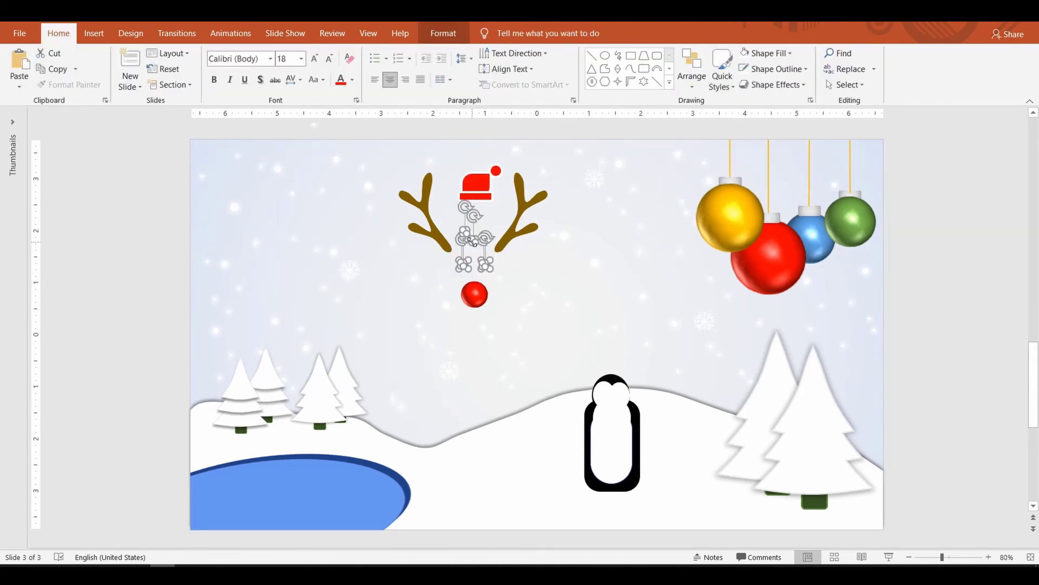
{"action": "left_click_drag", "start_coordinate": [471, 241], "coordinate": [624, 401]}
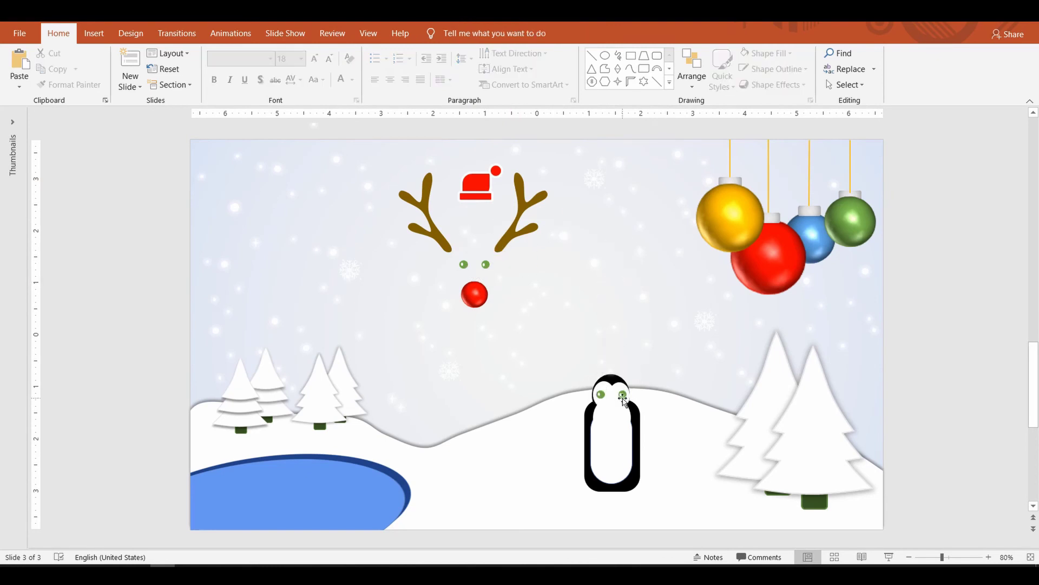
- Give the penguin's eyes the gold shape style and narrow them to about 0.16" high by 0.11" wide
{"action": "left_click", "coordinate": [1007, 557]}
{"action": "left_click", "coordinate": [474, 285]}
{"action": "left_click", "coordinate": [495, 346]}
{"action": "scroll", "coordinate": [704, 325], "scroll_direction": "down", "scroll_amount": 2}
{"action": "left_click", "coordinate": [694, 265]}
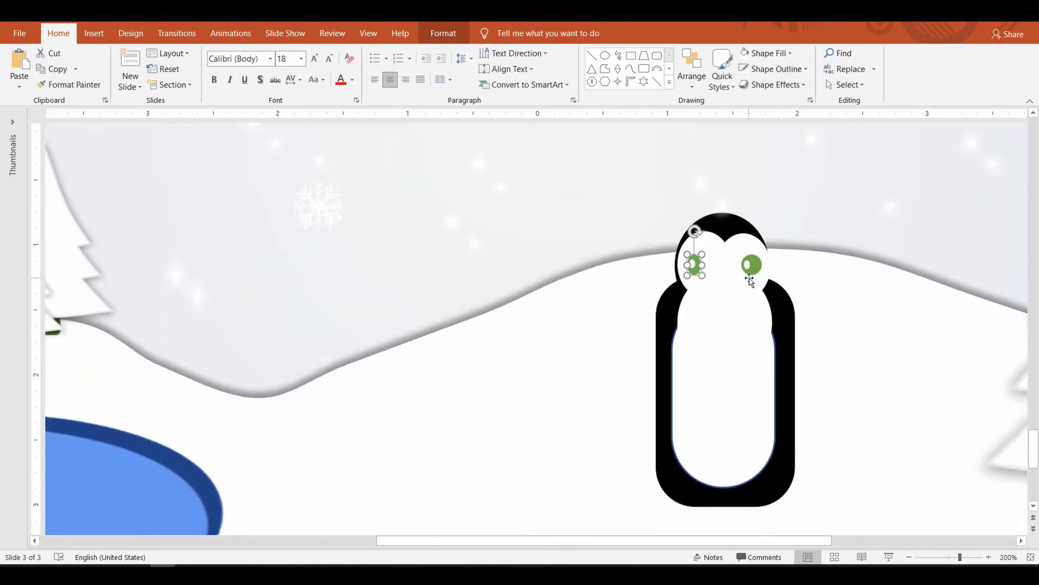
{"action": "left_click", "coordinate": [694, 264], "text": "shift"}
{"action": "left_click", "coordinate": [366, 78]}
{"action": "key", "text": "Escape"}
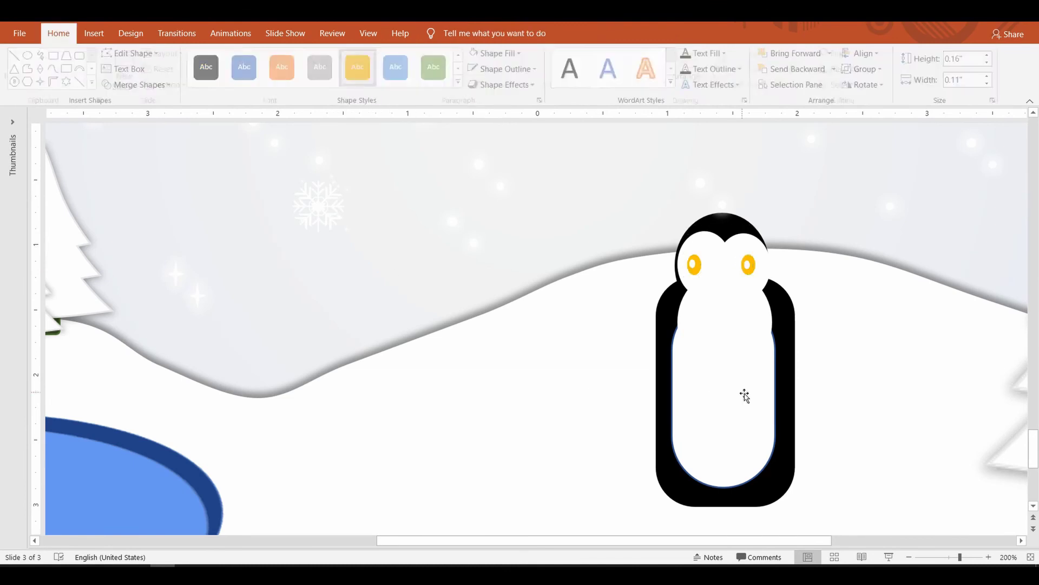
- Draw a Flowchart Sort shape about 0.14" by 0.22" between the eyes as the beak and style it orange
{"action": "left_click", "coordinate": [670, 82]}
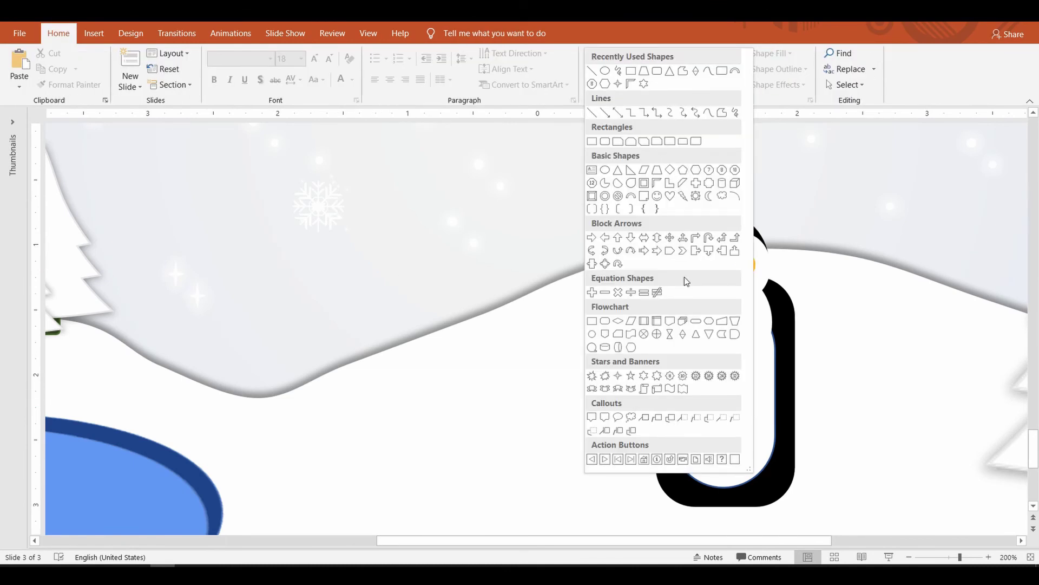
{"action": "left_click", "coordinate": [683, 334]}
{"action": "left_click_drag", "start_coordinate": [713, 302], "coordinate": [742, 321]}
{"action": "left_click_drag", "start_coordinate": [727, 312], "coordinate": [722, 286]}
{"action": "left_click", "coordinate": [280, 71]}
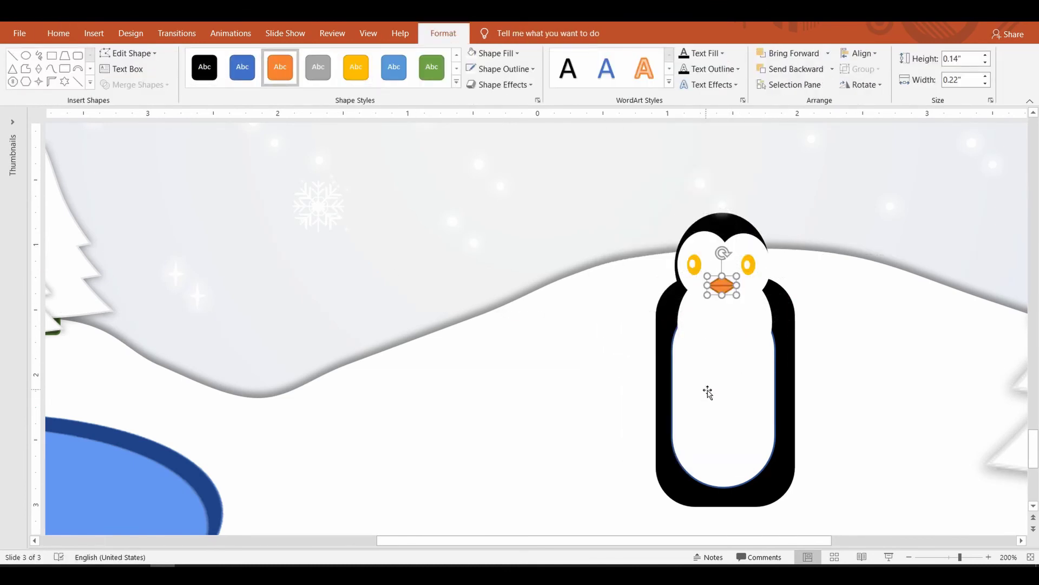
{"action": "left_click", "coordinate": [708, 391]}
- Nudge both penguin eyes with their white highlights slightly upward and closer together
{"action": "scroll", "coordinate": [723, 415], "scroll_direction": "down", "scroll_amount": 1}
{"action": "left_click", "coordinate": [754, 223]}
{"action": "left_click", "coordinate": [693, 200]}
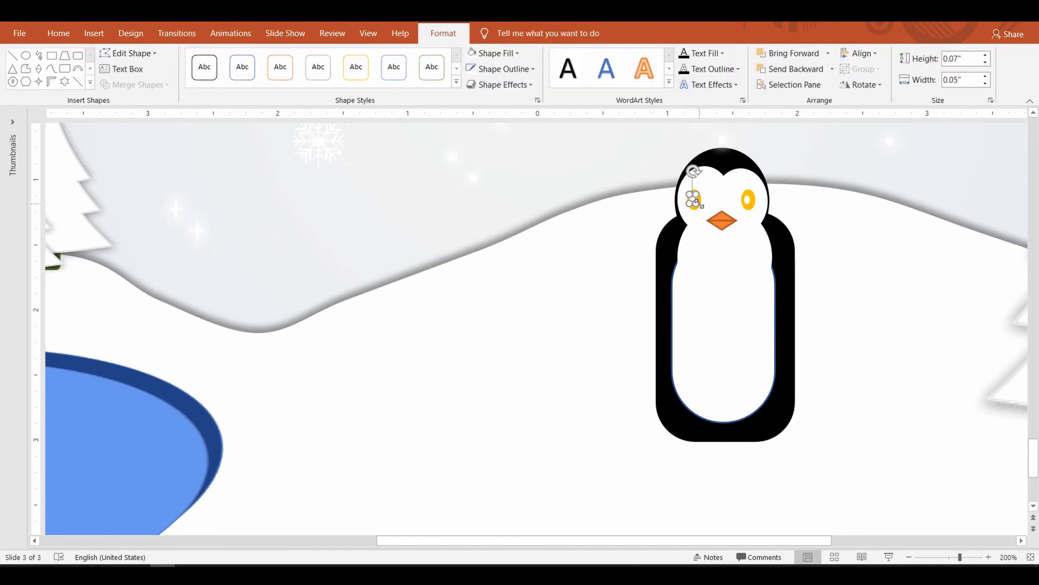
{"action": "left_click", "coordinate": [697, 206], "text": "shift"}
{"action": "key", "text": "Right"}
{"action": "key", "text": "Right"}
{"action": "key", "text": "Up"}
{"action": "key", "text": "Up"}
{"action": "left_click", "coordinate": [748, 200]}
{"action": "left_click", "coordinate": [752, 206], "text": "shift"}
{"action": "key", "text": "Up"}
{"action": "key", "text": "Up"}
{"action": "key", "text": "Left"}
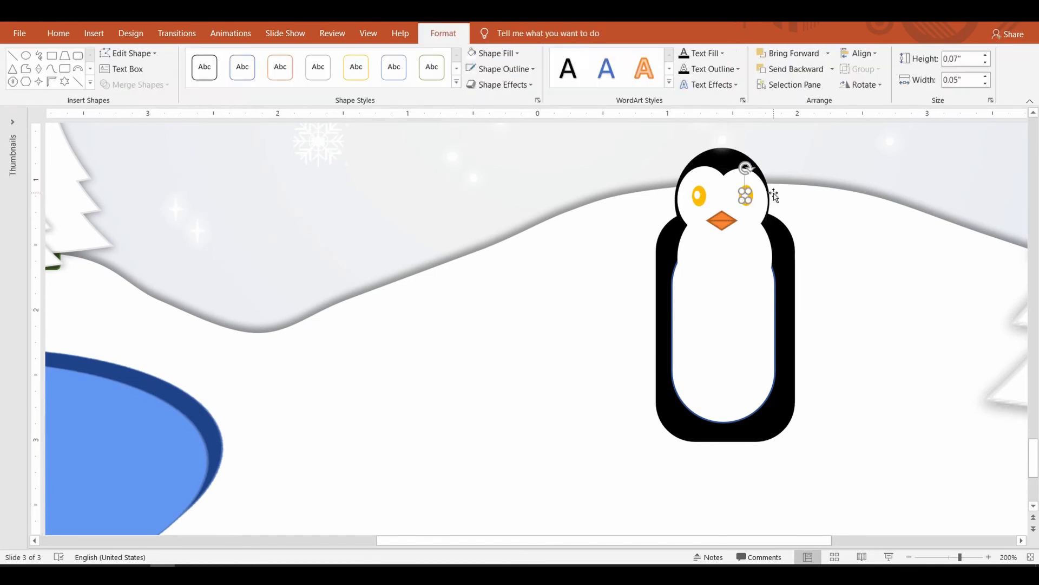
{"action": "left_click", "coordinate": [782, 204]}
- Draw a narrow upright ellipse about 0.21" by 0.07" at the body's lower left as a toe
{"action": "left_click", "coordinate": [668, 82]}
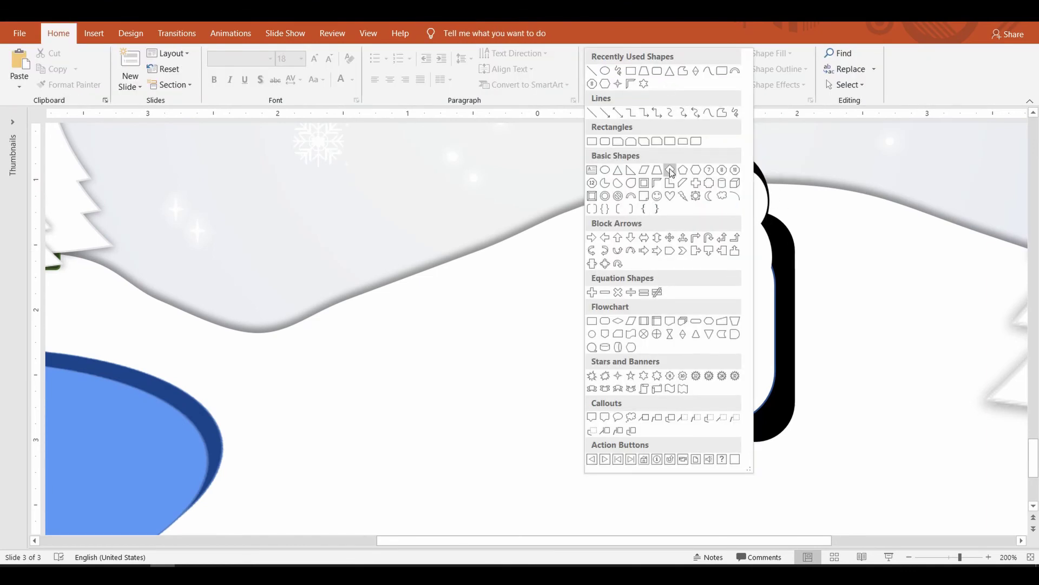
{"action": "left_click", "coordinate": [607, 170]}
{"action": "mouse_move", "coordinate": [696, 402]}
{"action": "left_mouse_down"}
{"action": "mouse_move", "coordinate": [718, 440]}
{"action": "mouse_move", "coordinate": [691, 447]}
{"action": "left_mouse_up"}
{"action": "key", "text": "shift+Left"}
{"action": "key", "text": "shift+Left"}
{"action": "key", "text": "shift+Left"}
{"action": "key", "text": "shift+Left"}
{"action": "key", "text": "shift+Left"}
{"action": "key", "text": "shift+Left"}
{"action": "key", "text": "shift+Left"}
{"action": "key", "text": "shift+Left"}
{"action": "key", "text": "shift+Down"}
{"action": "key", "text": "shift+Down"}
{"action": "key", "text": "shift+Down"}
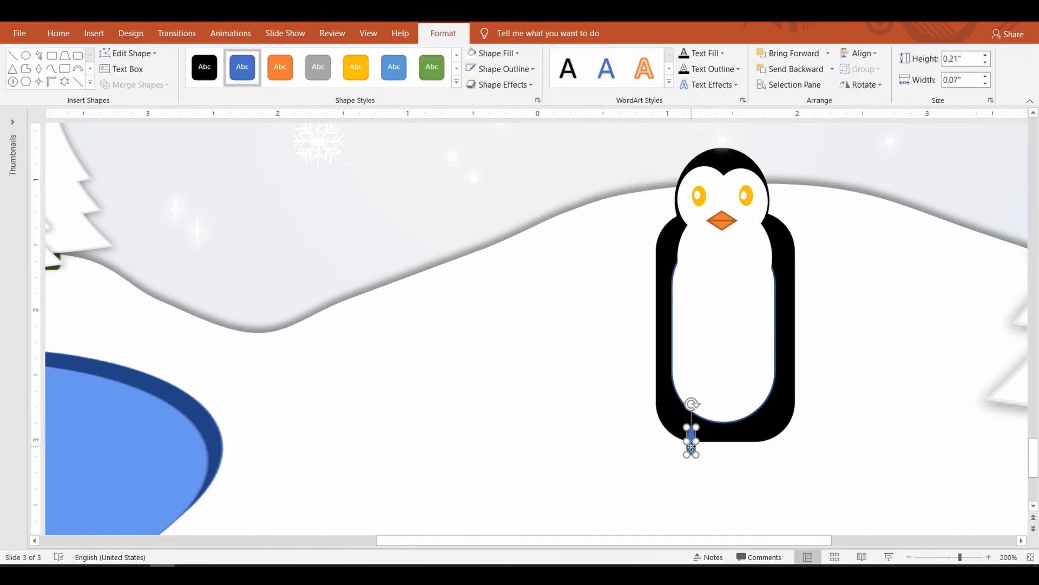
- Copy the beak's orange formatting onto the toe ellipse
{"action": "left_click", "coordinate": [721, 220]}
{"action": "key", "text": "ctrl+shift+c"}
{"action": "left_click", "coordinate": [691, 446]}
{"action": "key", "text": "ctrl+shift+v"}
- Duplicate the toe into a foot about 0.22" by 0.19" and place a matching foot under the body's other side
{"action": "key", "text": "ctrl+c"}
{"action": "key", "text": "ctrl+v"}
{"action": "key", "text": "Right"}
{"action": "key", "text": "Right"}
{"action": "key", "text": "Right"}
{"action": "key", "text": "Right"}
{"action": "key", "text": "Up"}
{"action": "key", "text": "Up"}
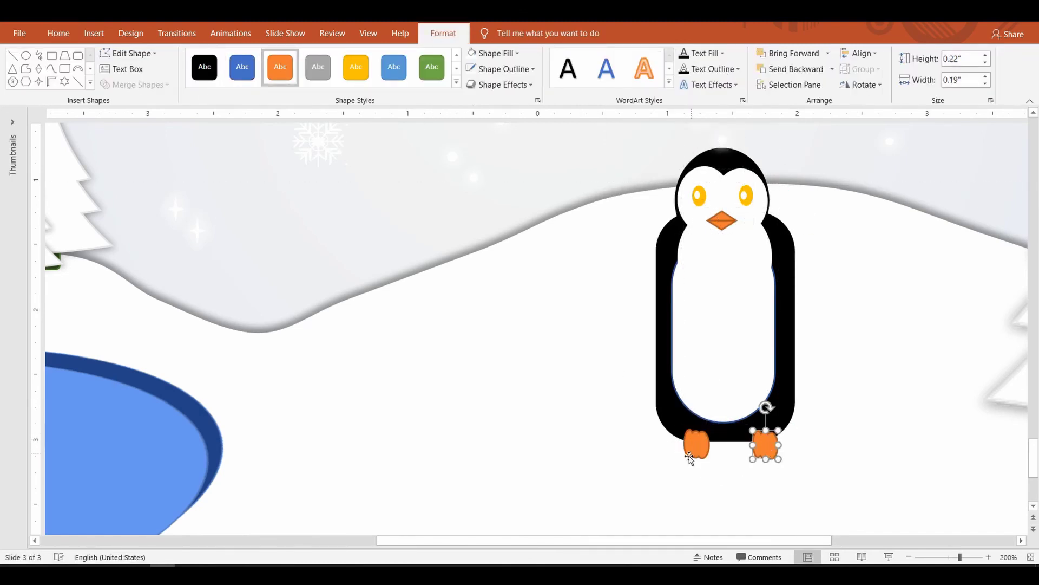
- Cut and paste the penguin's body, belly, head, eyes and beak so they cover the tops of the feet, nudged slightly down
{"action": "left_click", "coordinate": [690, 456], "text": "ctrl"}
{"action": "right_click", "coordinate": [702, 451]}
{"action": "left_click", "coordinate": [851, 355]}
{"action": "left_click", "coordinate": [780, 413]}
{"action": "left_click", "coordinate": [750, 347], "text": "ctrl"}
{"action": "left_click", "coordinate": [730, 261], "text": "ctrl"}
{"action": "left_click", "coordinate": [722, 216], "text": "ctrl"}
{"action": "left_click", "coordinate": [699, 198], "text": "ctrl"}
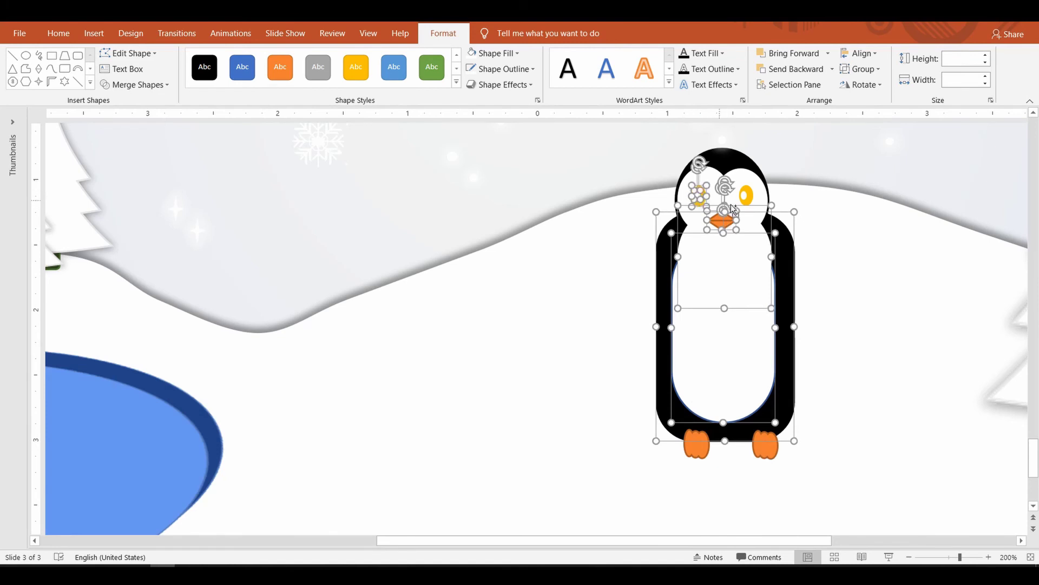
{"action": "left_click", "coordinate": [750, 200], "text": "ctrl"}
{"action": "left_click", "coordinate": [744, 196], "text": "ctrl"}
{"action": "left_click", "coordinate": [757, 215], "text": "ctrl"}
{"action": "left_click", "coordinate": [710, 179], "text": "ctrl"}
{"action": "left_click", "coordinate": [723, 158], "text": "ctrl"}
{"action": "key", "text": "ctrl+x"}
{"action": "key", "text": "ctrl+v"}
{"action": "key", "text": "Down"}
{"action": "key", "text": "Down"}
{"action": "key", "text": "Right"}
{"action": "key", "text": "Down"}
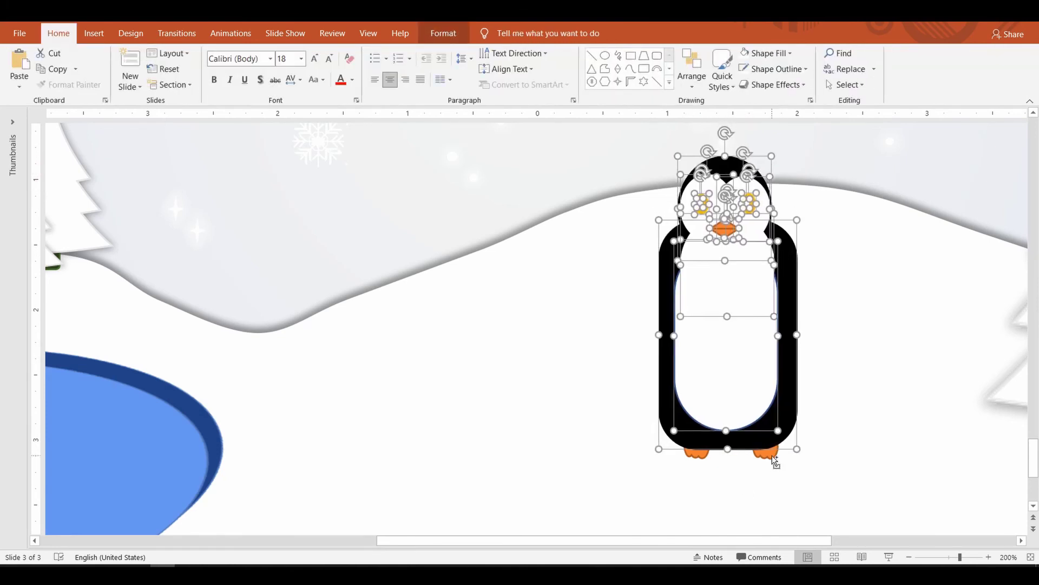
- Adjust the stacking order of the two feet and nudge the black body shape slightly left
{"action": "left_click", "coordinate": [772, 457], "text": "ctrl"}
{"action": "left_click", "coordinate": [700, 454], "text": "ctrl"}
{"action": "right_click", "coordinate": [704, 453]}
{"action": "mouse_move", "coordinate": [790, 310]}
{"action": "left_click", "coordinate": [843, 309]}
{"action": "left_click", "coordinate": [850, 314]}
{"action": "left_click", "coordinate": [784, 375]}
{"action": "key", "text": "Left"}
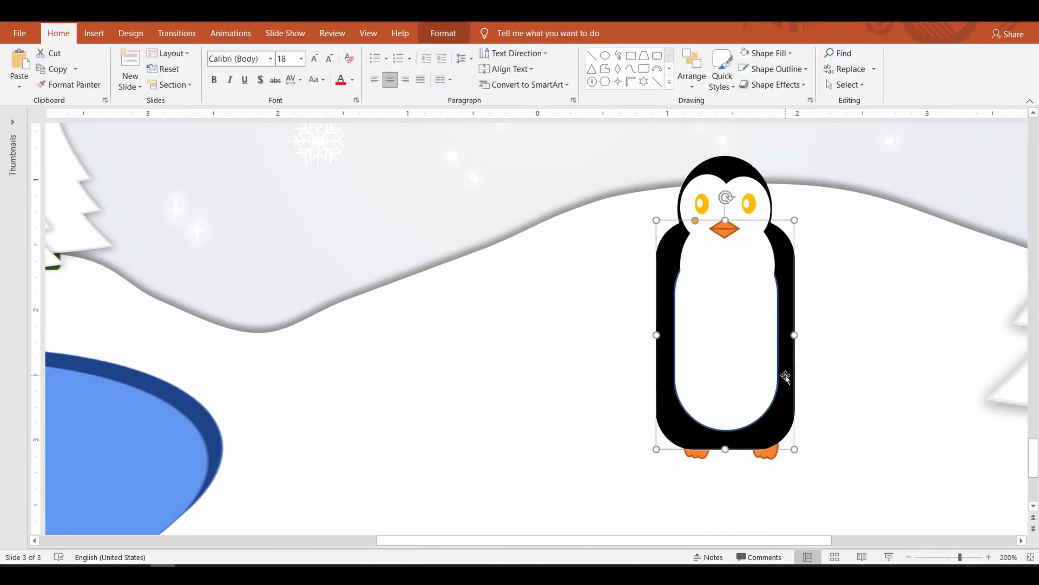
- Draw a narrow triangle about 0.75" by 0.42", rotate it and attach it to the penguin's right-hand shoulder as a wing
{"action": "left_click", "coordinate": [670, 82]}
{"action": "left_click", "coordinate": [670, 66]}
{"action": "left_click_drag", "start_coordinate": [573, 261], "coordinate": [642, 360]}
{"action": "left_click_drag", "start_coordinate": [628, 349], "coordinate": [643, 353]}
{"action": "left_click_drag", "start_coordinate": [622, 264], "coordinate": [657, 263]}
{"action": "left_click_drag", "start_coordinate": [622, 242], "coordinate": [694, 322]}
{"action": "left_click_drag", "start_coordinate": [608, 323], "coordinate": [827, 297]}
- Fill the wing triangle black and edit its points to form a curved, tapering wing
{"action": "left_click", "coordinate": [204, 68]}
{"action": "left_click", "coordinate": [133, 53]}
{"action": "left_click", "coordinate": [137, 88]}
{"action": "left_click", "coordinate": [785, 236]}
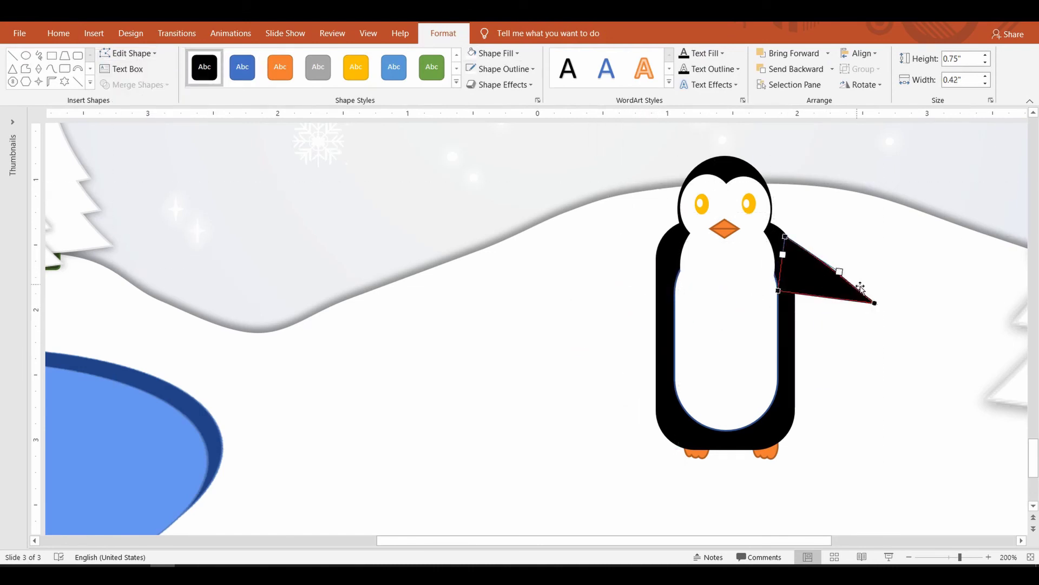
{"action": "left_click", "coordinate": [833, 323]}
- Duplicate the wing, flip the copy horizontally and place it on the penguin's opposite shoulder
{"action": "left_click_drag", "start_coordinate": [892, 275], "coordinate": [657, 268]}
{"action": "key", "text": "ctrl+c"}
{"action": "key", "text": "ctrl+v"}
{"action": "left_click", "coordinate": [862, 85]}
{"action": "left_click", "coordinate": [883, 147]}
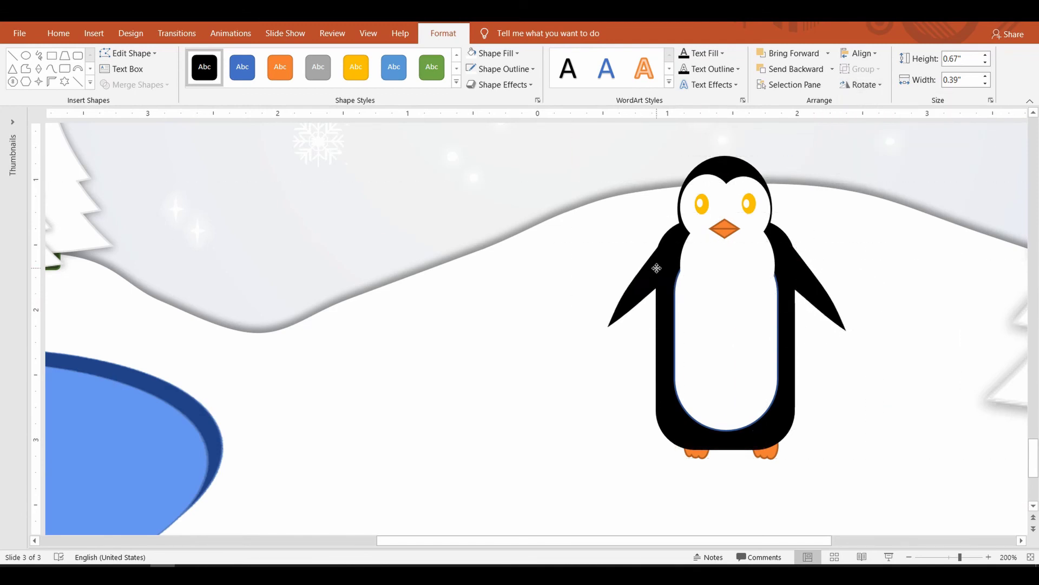
- Select all the penguin's body parts, including head and face, cut and re-paste them, and group them into one object
{"action": "key", "text": "ctrl+a"}
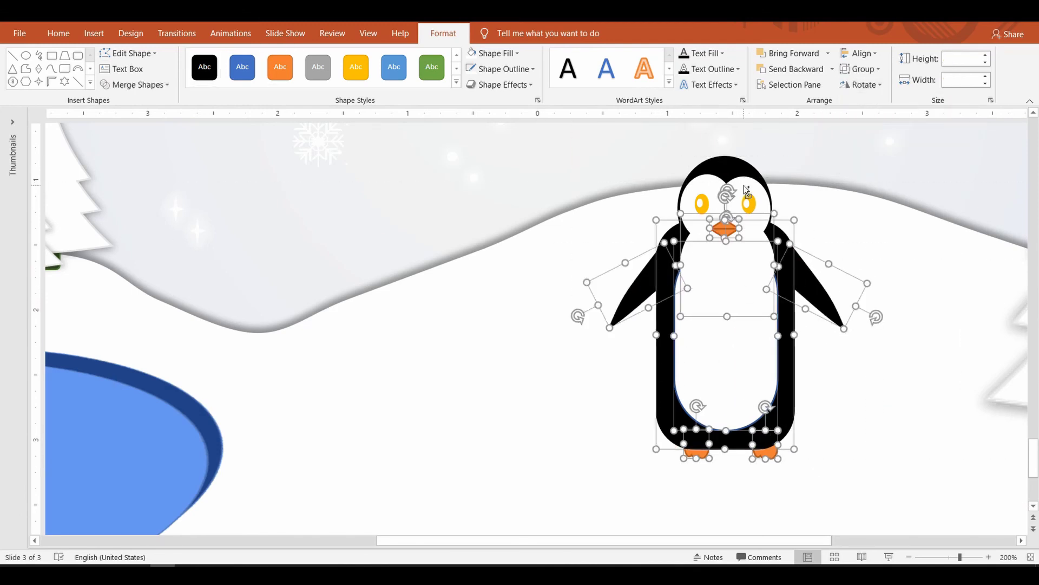
{"action": "left_click", "coordinate": [713, 191], "text": "ctrl"}
{"action": "left_click", "coordinate": [725, 166], "text": "ctrl"}
{"action": "key", "text": "ctrl+x"}
{"action": "key", "text": "ctrl+v"}
{"action": "key", "text": "ctrl+g"}
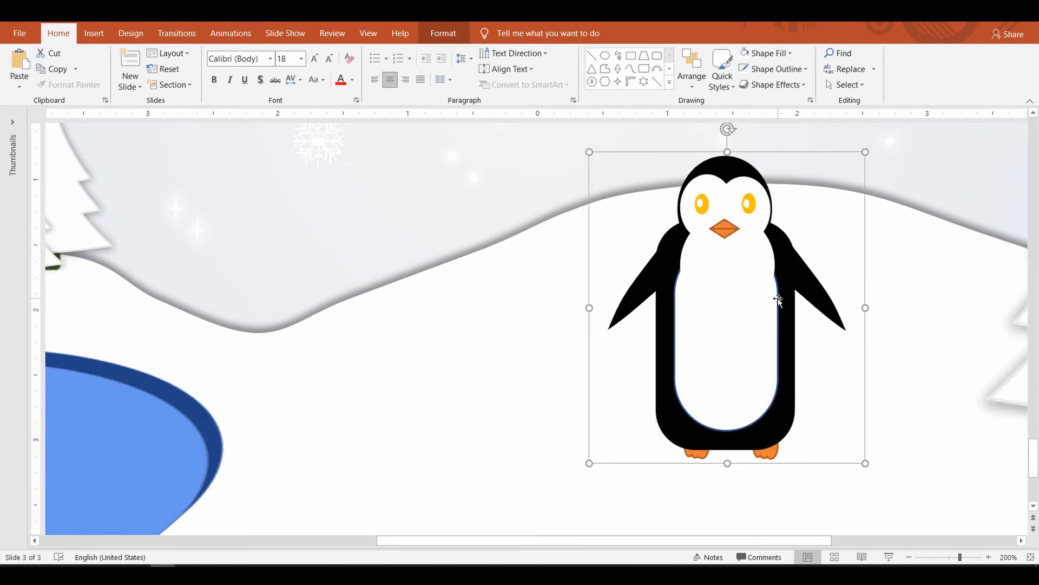
- Paste a copy of the grouped penguin next to the lake and remove the original penguin from the hill
{"action": "left_click_drag", "start_coordinate": [960, 557], "coordinate": [943, 557]}
{"action": "left_click", "coordinate": [738, 511]}
{"action": "right_click", "coordinate": [518, 512]}
{"action": "left_click", "coordinate": [564, 402]}
{"action": "left_click_drag", "start_coordinate": [539, 275], "coordinate": [461, 393]}
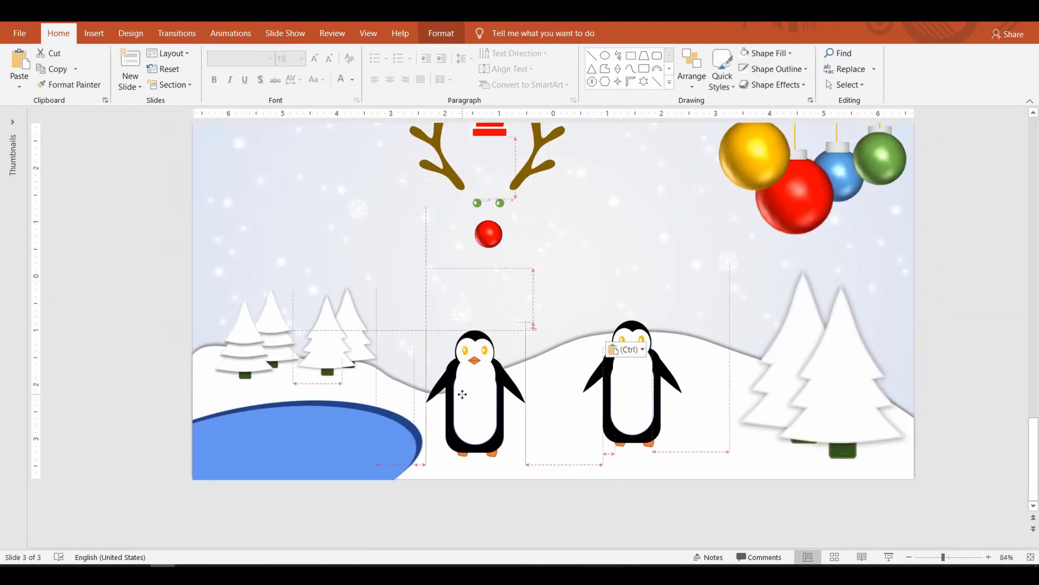
{"action": "right_click", "coordinate": [656, 386]}
{"action": "left_click", "coordinate": [685, 168]}
- Shrink the penguin and duplicate it into a family of two adults and two tiny chicks beside the lake
{"action": "left_click", "coordinate": [480, 400]}
{"action": "left_click_drag", "start_coordinate": [526, 457], "coordinate": [479, 414]}
{"action": "key", "text": "ctrl+c"}
{"action": "key", "text": "ctrl+v"}
{"action": "key", "text": "ctrl+c"}
{"action": "key", "text": "ctrl+v"}
{"action": "left_click_drag", "start_coordinate": [472, 407], "coordinate": [457, 419]}
{"action": "key", "text": "ctrl+v"}
{"action": "left_click", "coordinate": [487, 527]}
{"action": "left_click", "coordinate": [706, 504]}
{"action": "left_click", "coordinate": [1030, 557]}
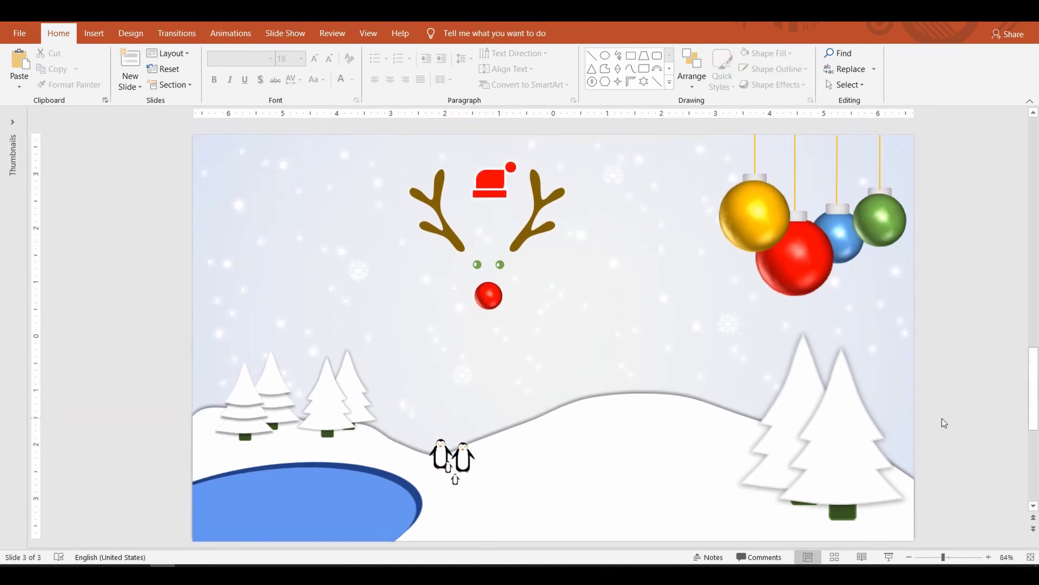
- Add separate text boxes reading "MERRY" and "CHRISTMAS" beside the slide, with CHRISTMAS in bold 88 pt Calibri
{"action": "left_click", "coordinate": [670, 82]}
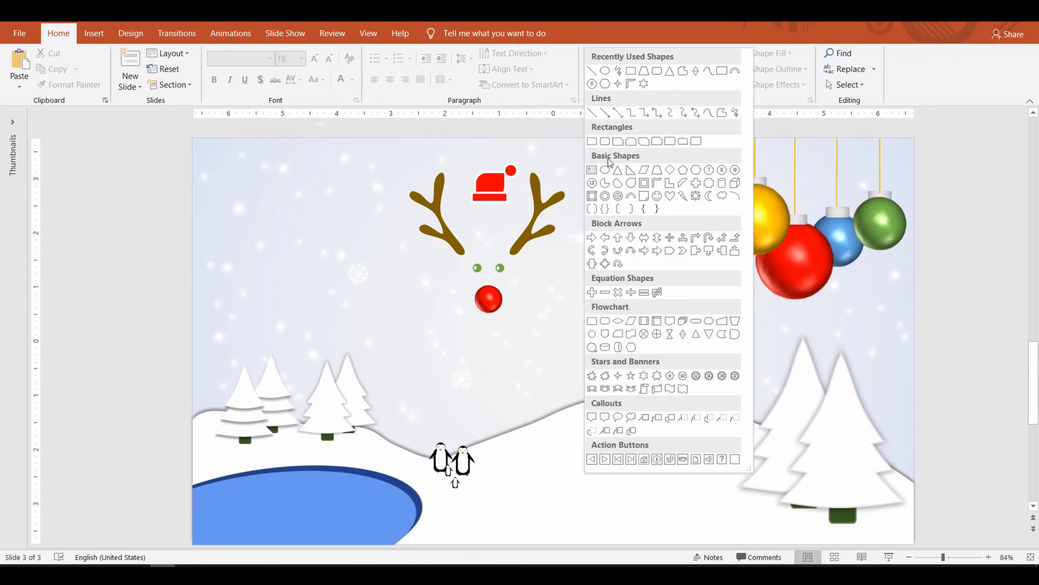
{"action": "left_click", "coordinate": [593, 169]}
{"action": "left_click", "coordinate": [606, 336]}
{"action": "left_click", "coordinate": [617, 82]}
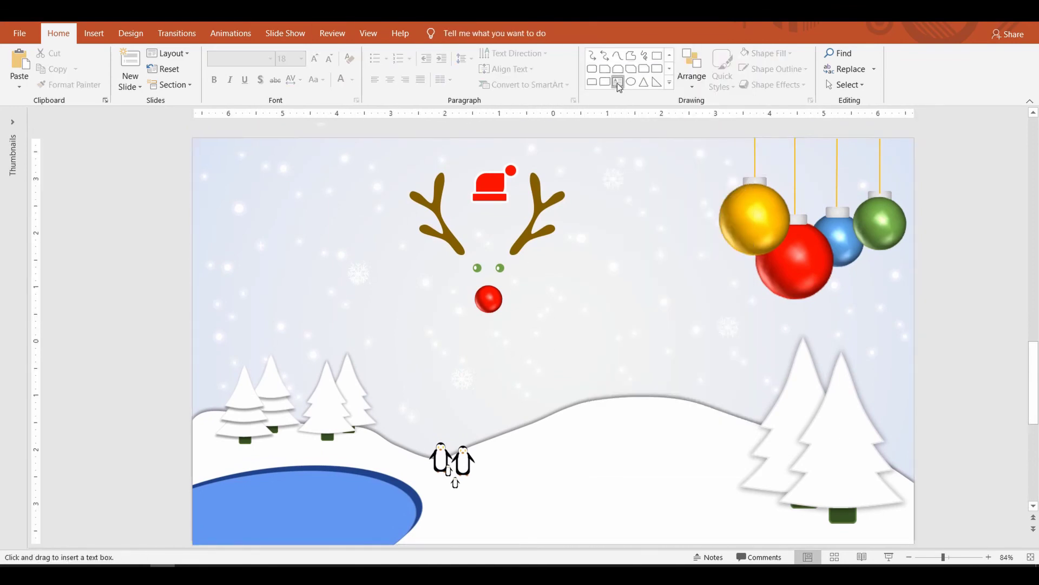
{"action": "left_click", "coordinate": [169, 282]}
{"action": "left_click", "coordinate": [188, 275]}
{"action": "left_click", "coordinate": [670, 83]}
{"action": "left_click", "coordinate": [593, 169]}
{"action": "left_click", "coordinate": [115, 281]}
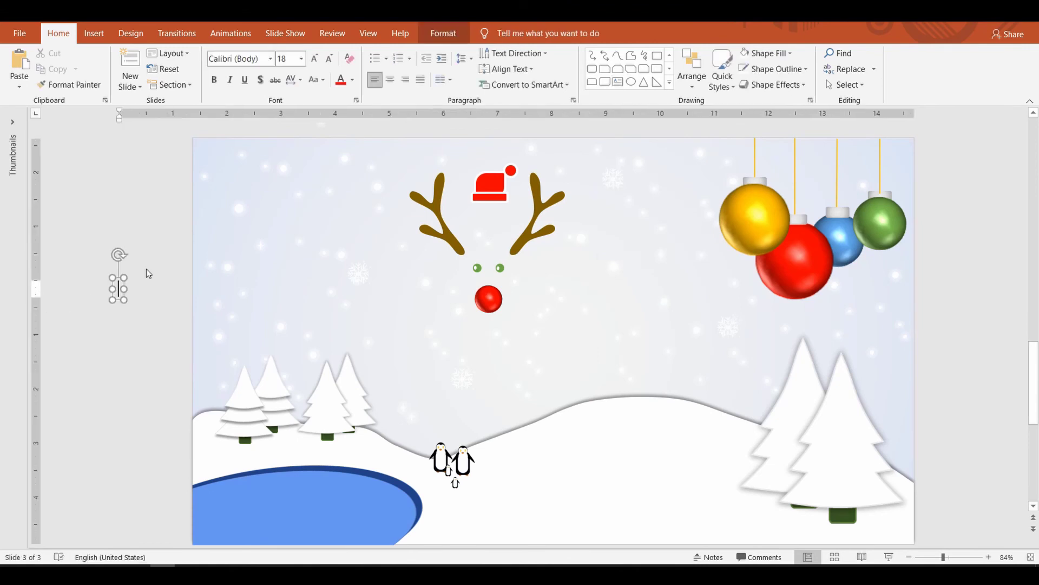
{"action": "type", "text": "MERRY"}
{"action": "key", "text": "Return"}
{"action": "type", "text": "CHRISTMAS"}
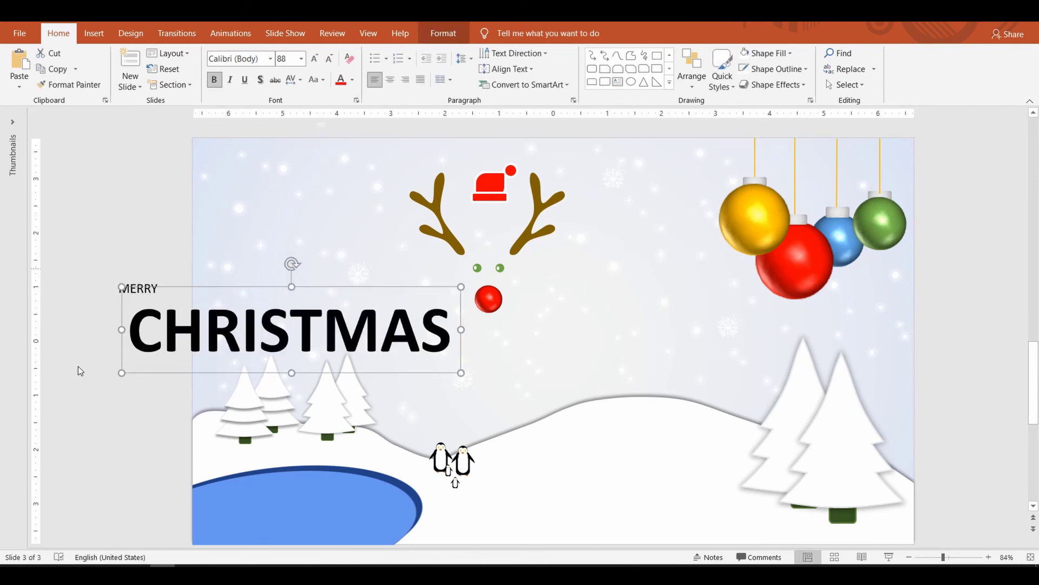
- Colour the CHRISTMAS text white, move it just above the middle hill and apply a text shadow
{"action": "left_click", "coordinate": [352, 80]}
{"action": "left_click", "coordinate": [342, 106]}
{"action": "left_click_drag", "start_coordinate": [392, 358], "coordinate": [629, 394]}
{"action": "left_click", "coordinate": [443, 33]}
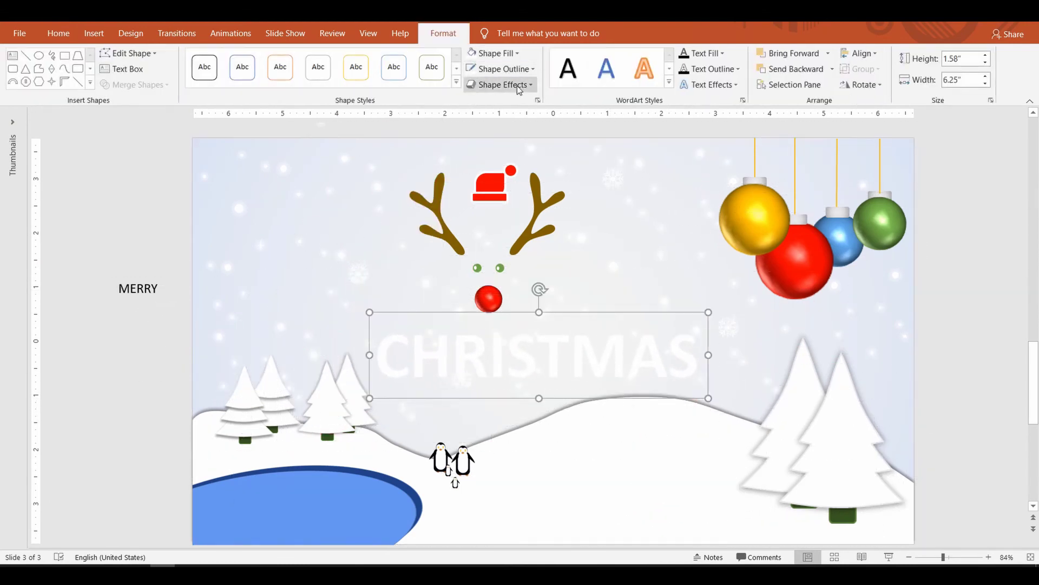
{"action": "left_click", "coordinate": [709, 85]}
{"action": "mouse_move", "coordinate": [724, 110]}
{"action": "left_click", "coordinate": [830, 222]}
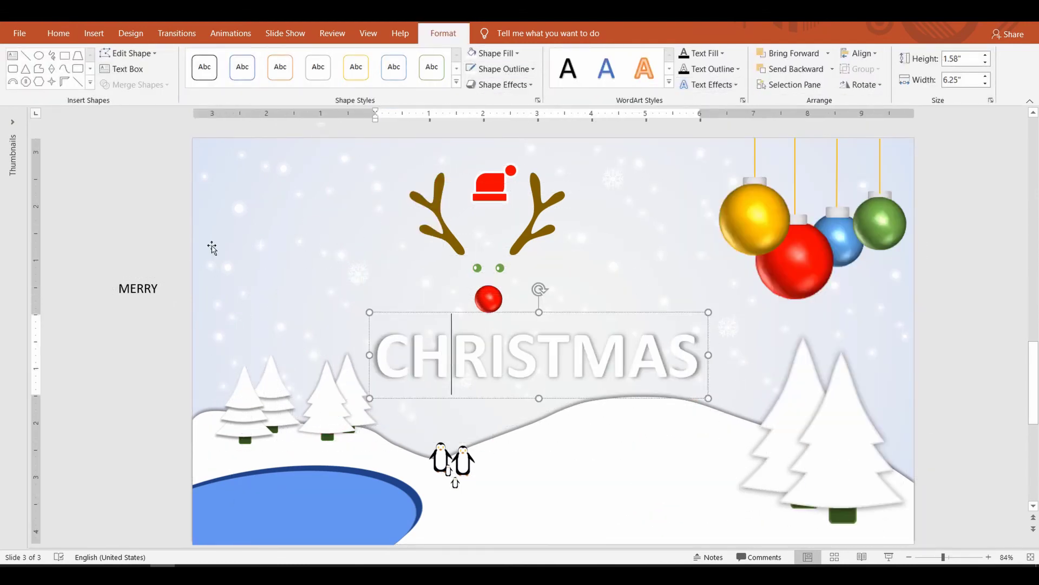
- Copy the CHRISTMAS formatting onto the MERRY text and place MERRY above the small fir trees, just above CHRISTMAS
{"action": "left_click", "coordinate": [58, 33]}
{"action": "left_click", "coordinate": [66, 85]}
{"action": "left_click", "coordinate": [138, 288]}
{"action": "mouse_move", "coordinate": [153, 354]}
{"action": "left_mouse_down"}
{"action": "mouse_move", "coordinate": [343, 343]}
{"action": "mouse_move", "coordinate": [297, 339]}
{"action": "left_mouse_up"}
{"action": "left_click", "coordinate": [142, 320]}
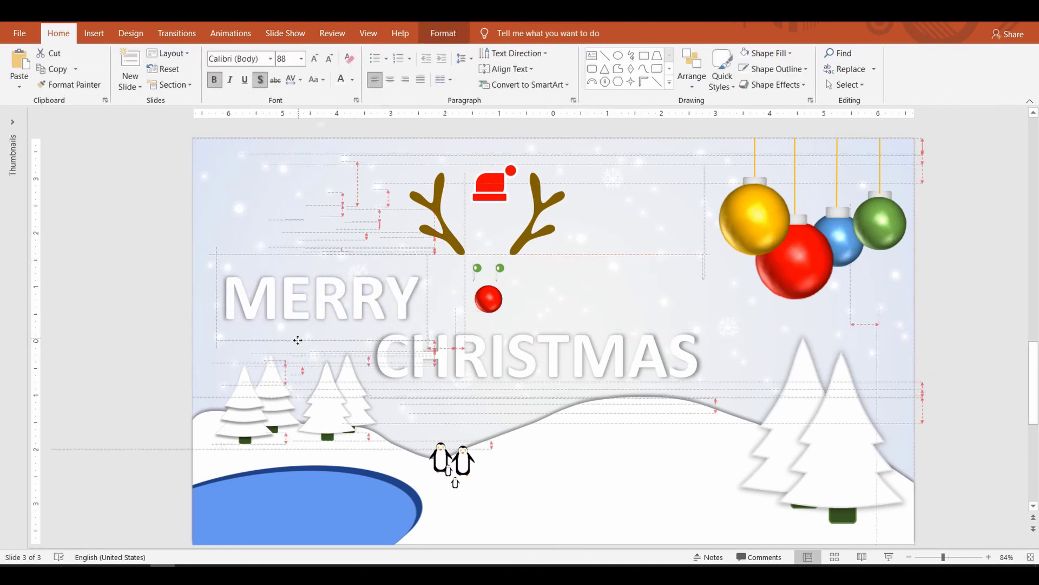
{"action": "left_click", "coordinate": [746, 433]}
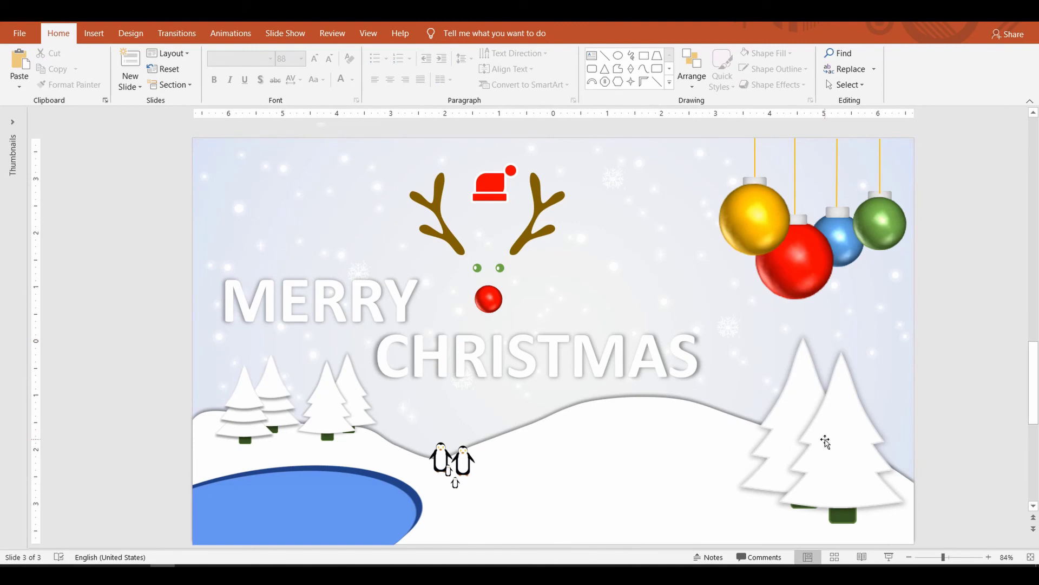